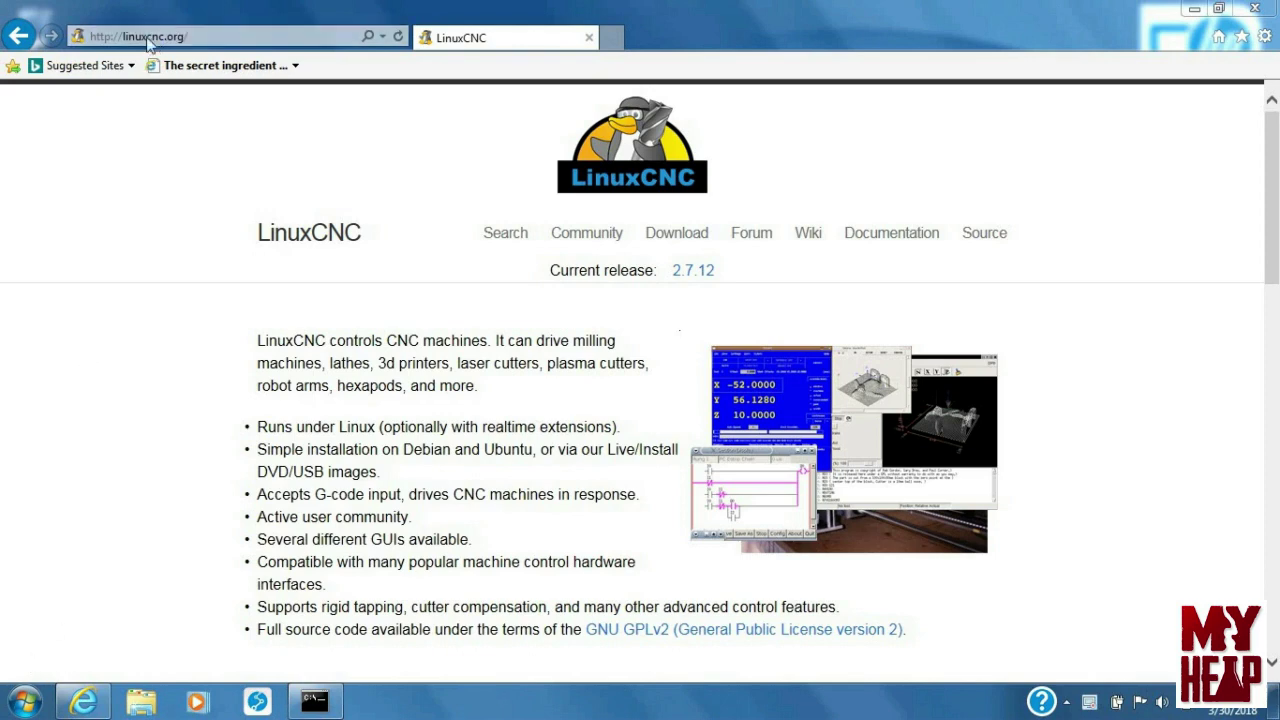
# - Download linuxcnc-2.7-wheezy.iso from section 1.1 Normal Download and save it
pyautogui.click(685, 243)
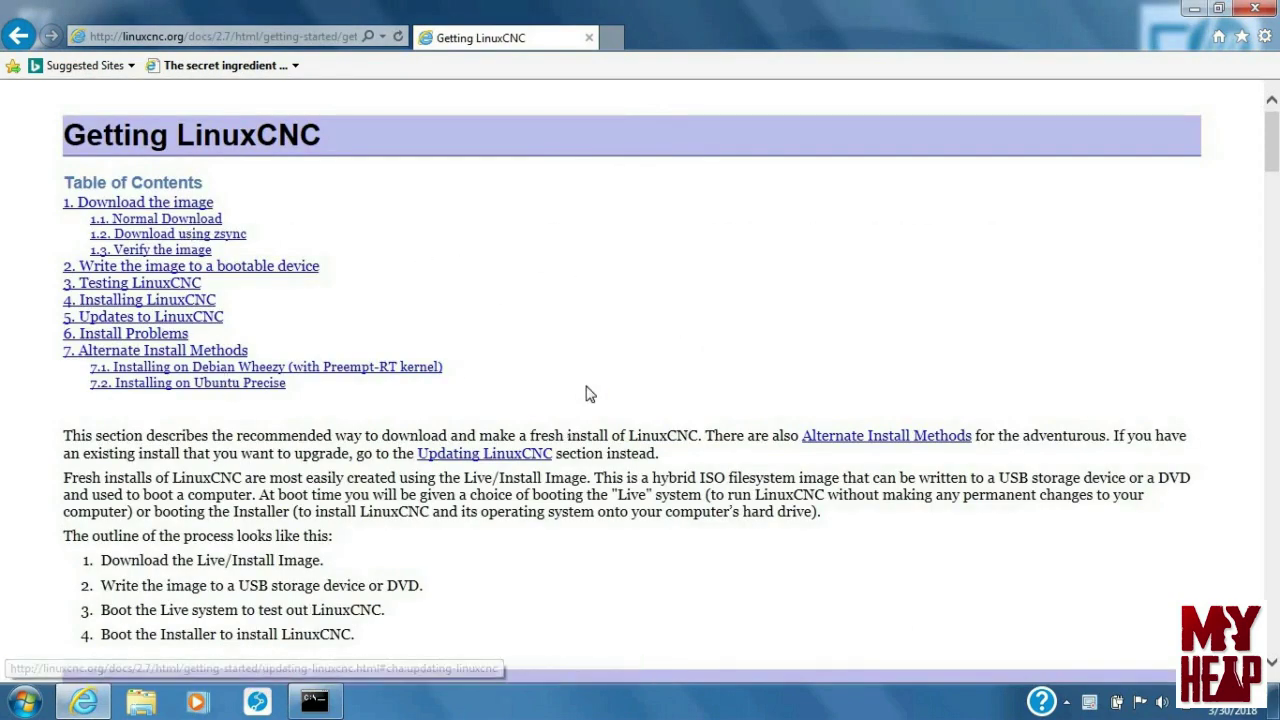
pyautogui.scroll(-4, 586, 386)
pyautogui.scroll(-1, 674, 399)
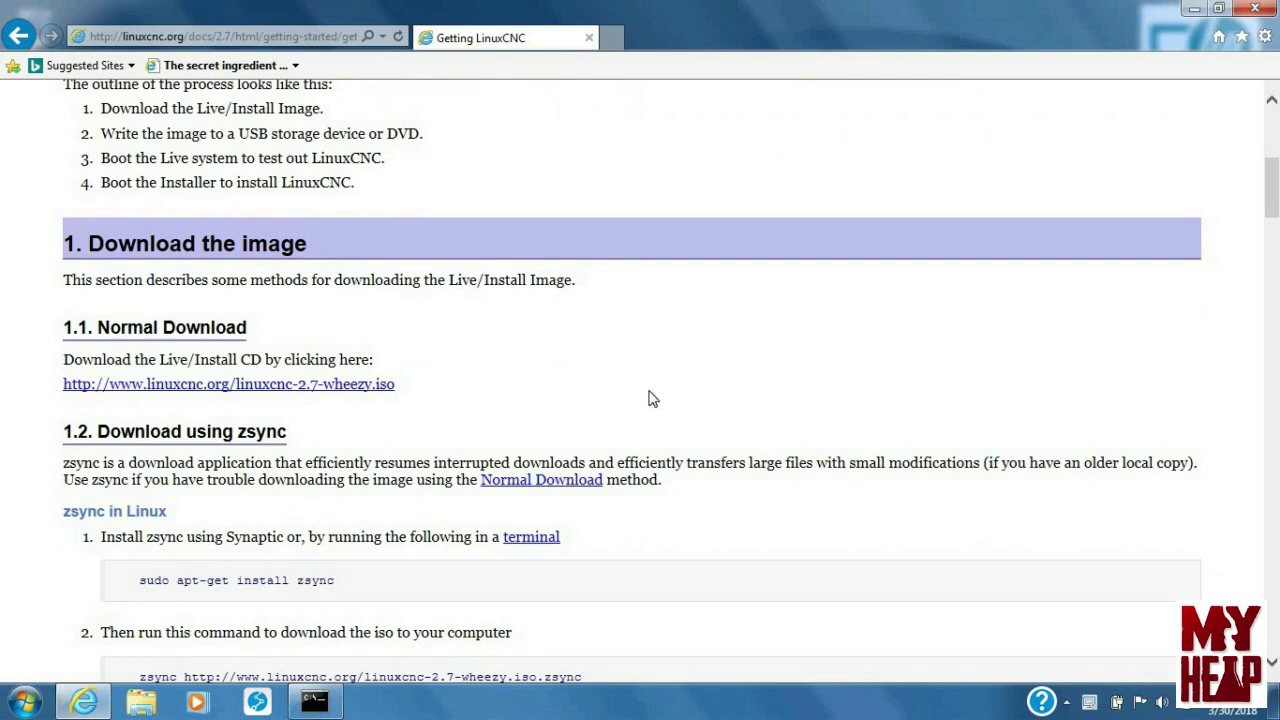
pyautogui.click(349, 389)
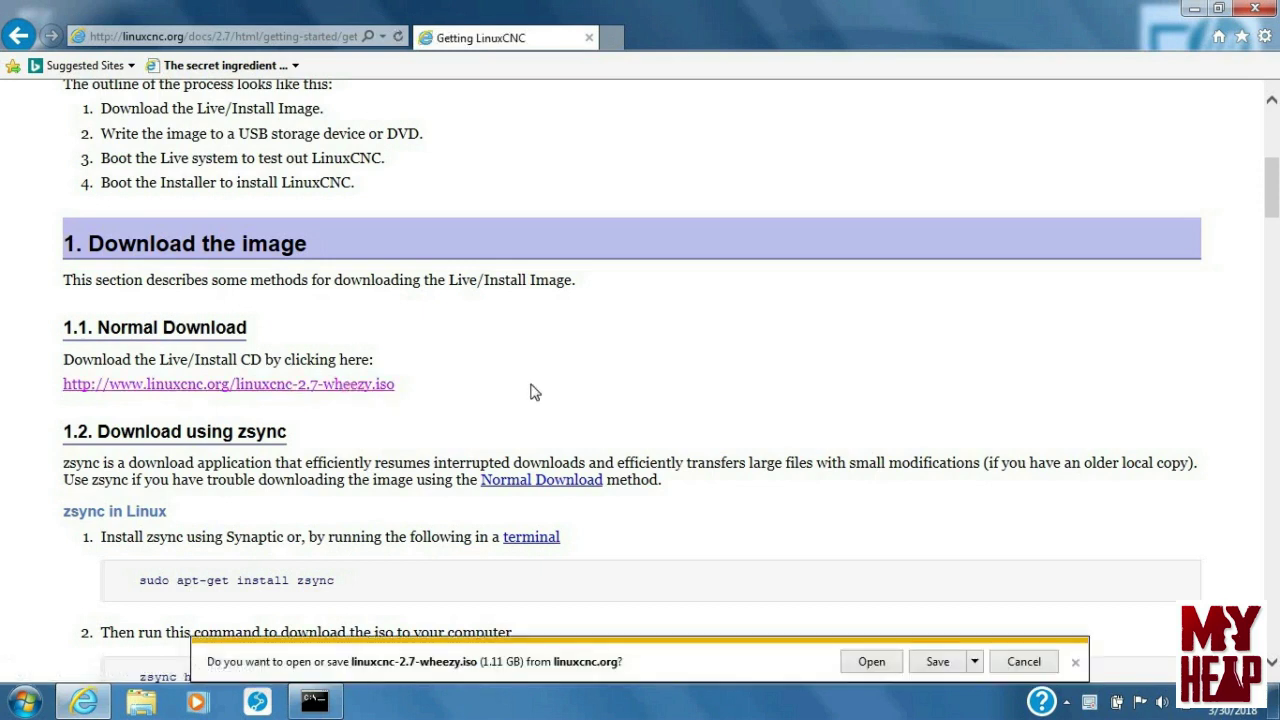
pyautogui.click(930, 660)
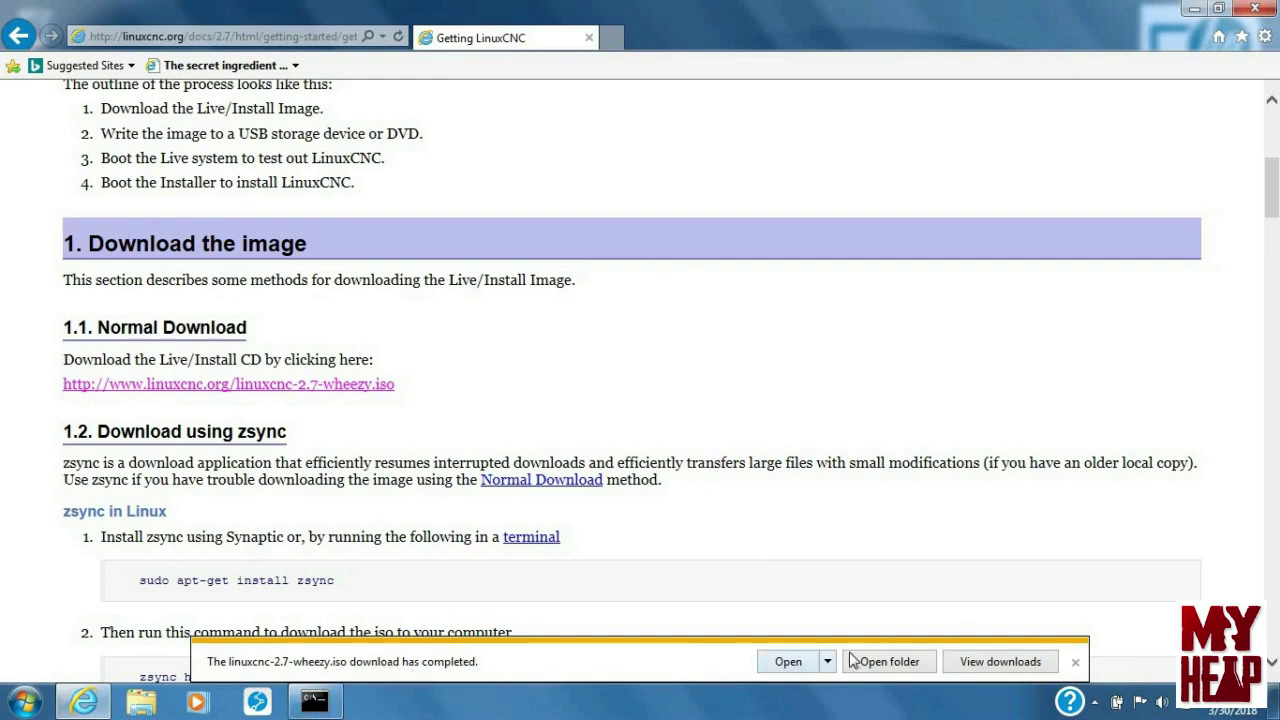
# - Check the 1.11 GB linuxcnc-2.7-wheezy ISO in Downloads, then minimize that Explorer window
pyautogui.click(889, 662)
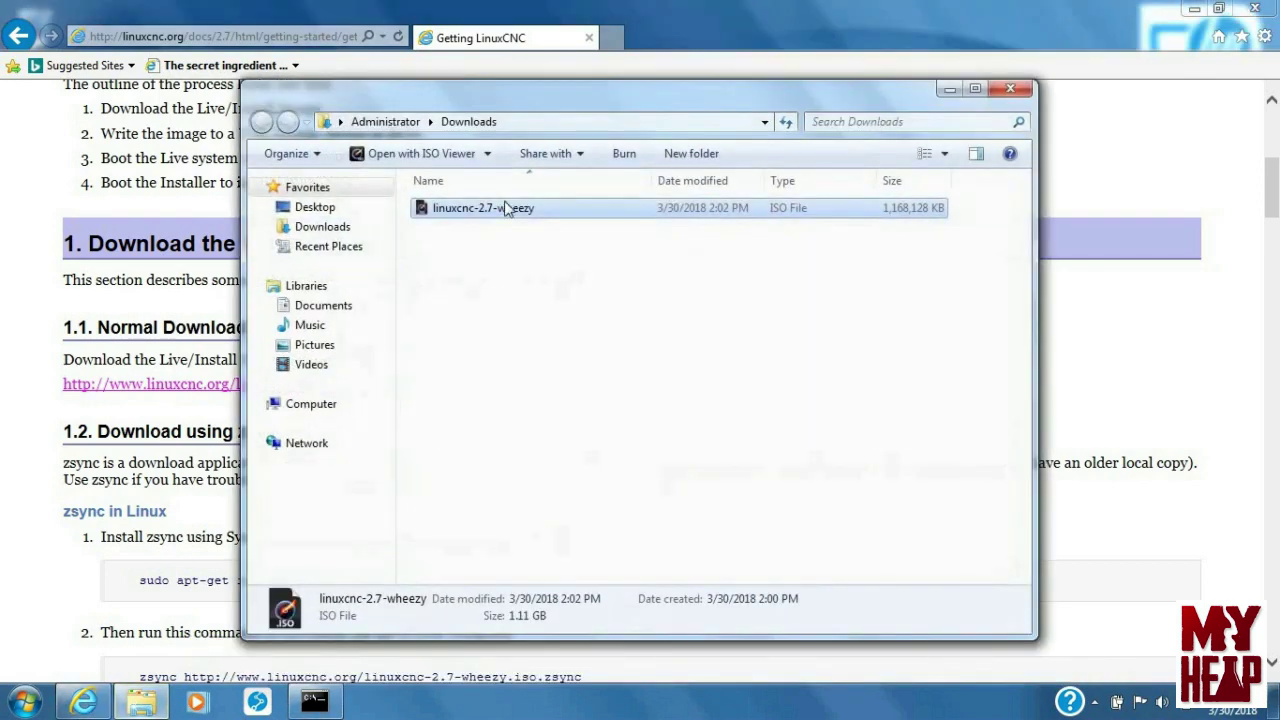
pyautogui.click(505, 216)
pyautogui.click(590, 243)
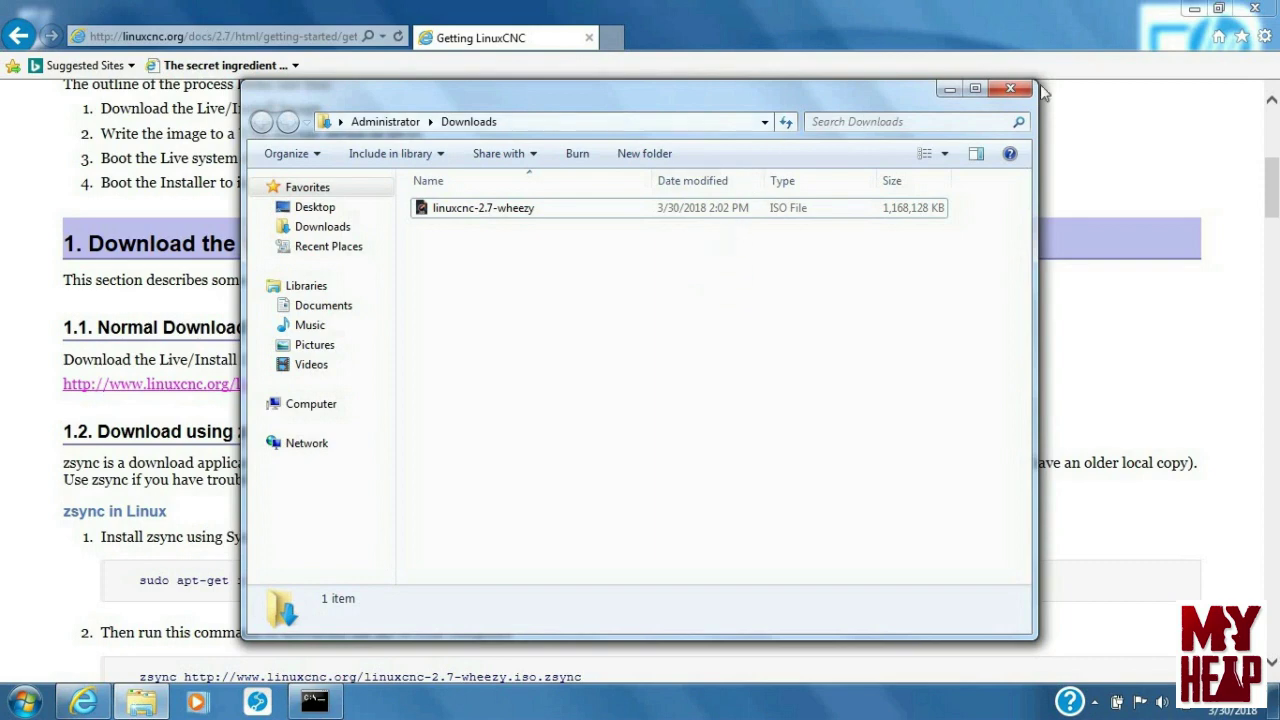
pyautogui.click(948, 91)
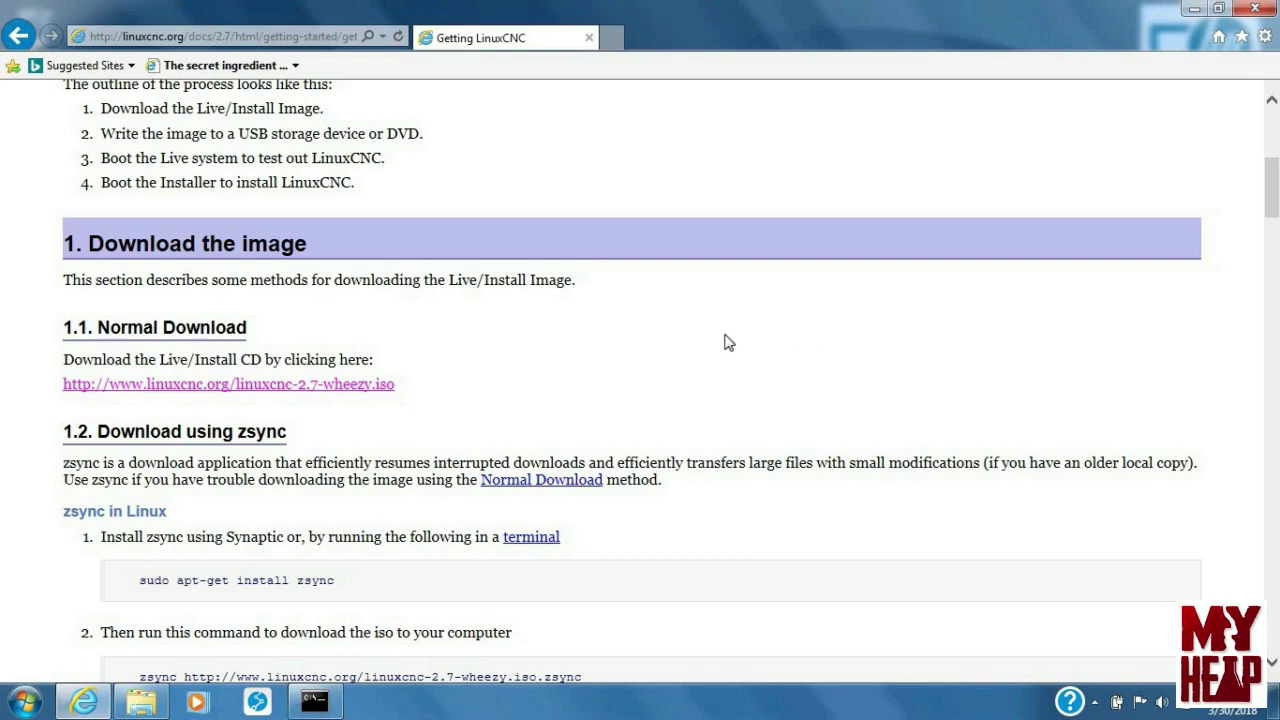
# - Scroll to 1.3 Verify the image and highlight the published md5sum value
pyautogui.scroll(-2, 738, 352)
pyautogui.scroll(-5, 741, 354)
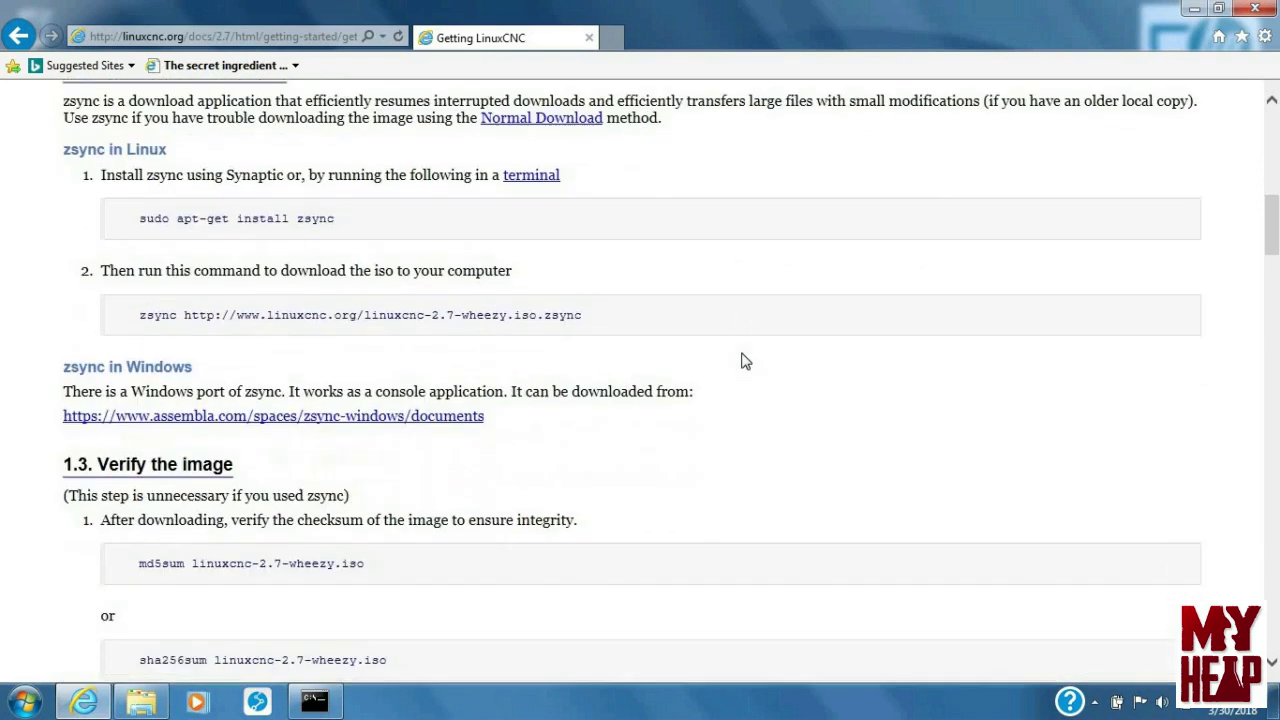
pyautogui.scroll(-1, 745, 361)
pyautogui.scroll(1, 740, 361)
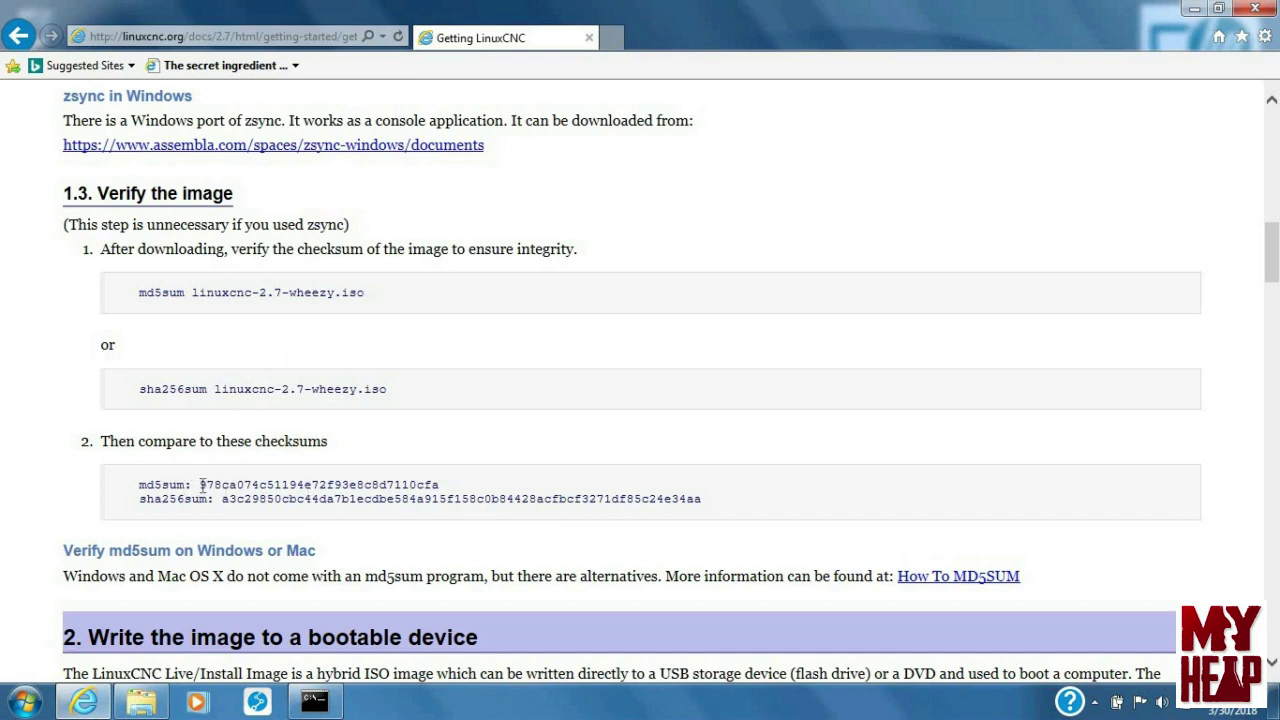
pyautogui.moveTo(200, 485); pyautogui.dragTo(446, 484)
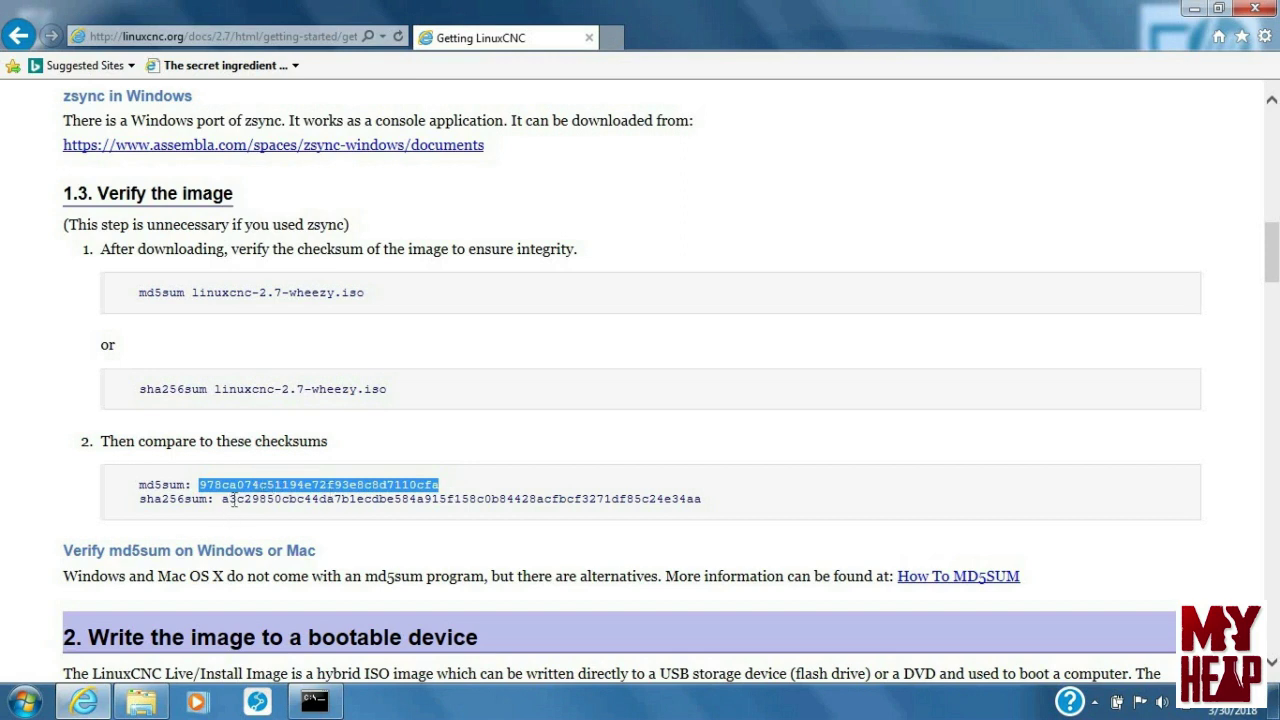
pyautogui.click(643, 372)
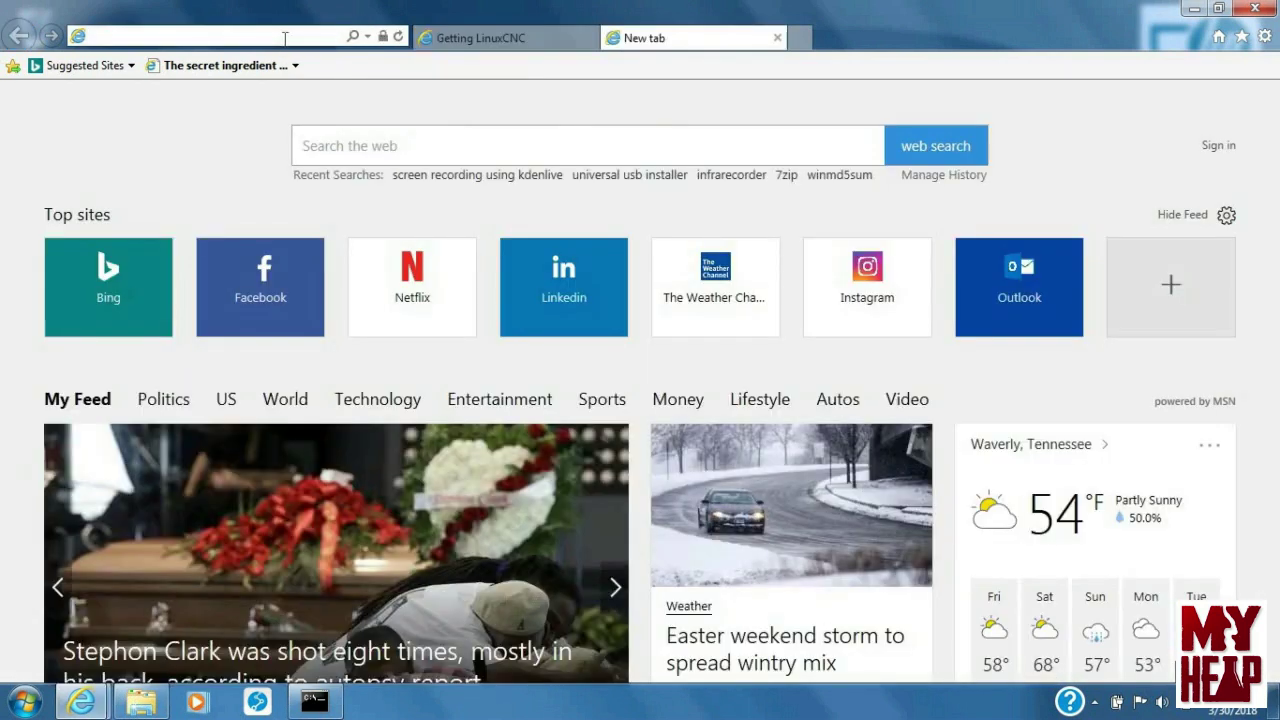
# - Load support.microsoft.com/en-us/Help/841290, the FCIV article, and scroll to its contents list
pyautogui.write('htt')
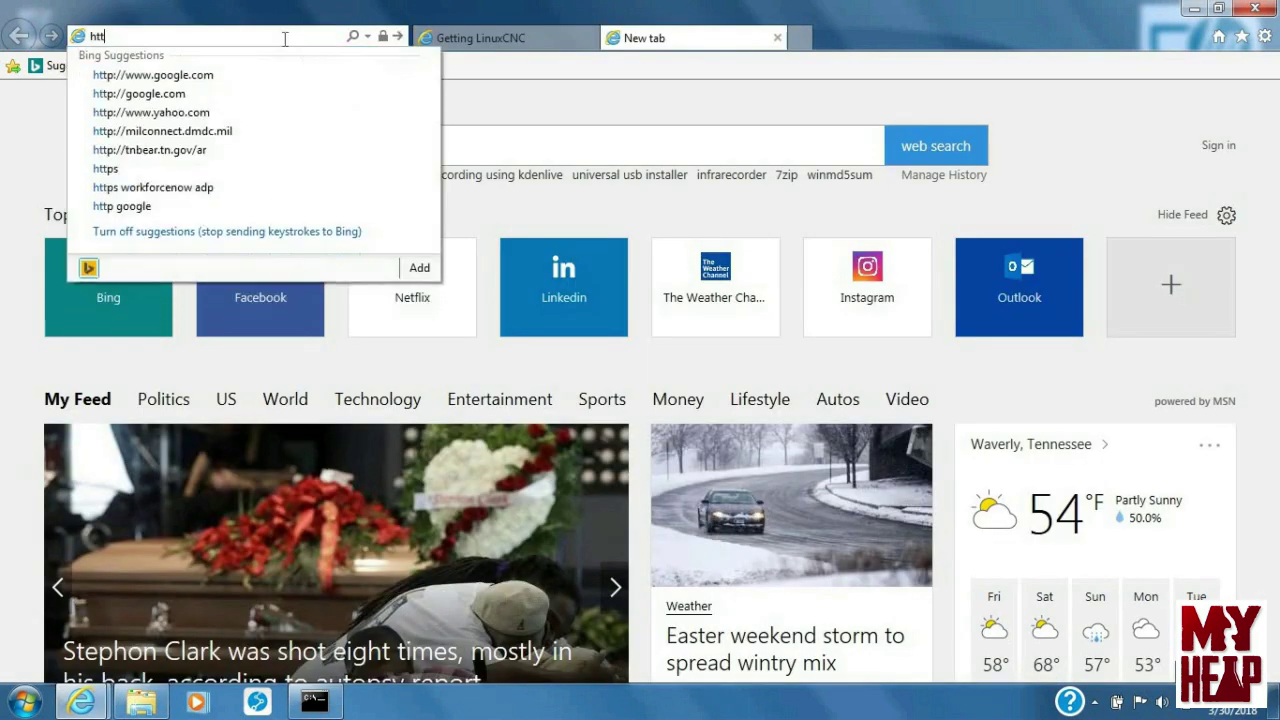
pyautogui.write('ps://')
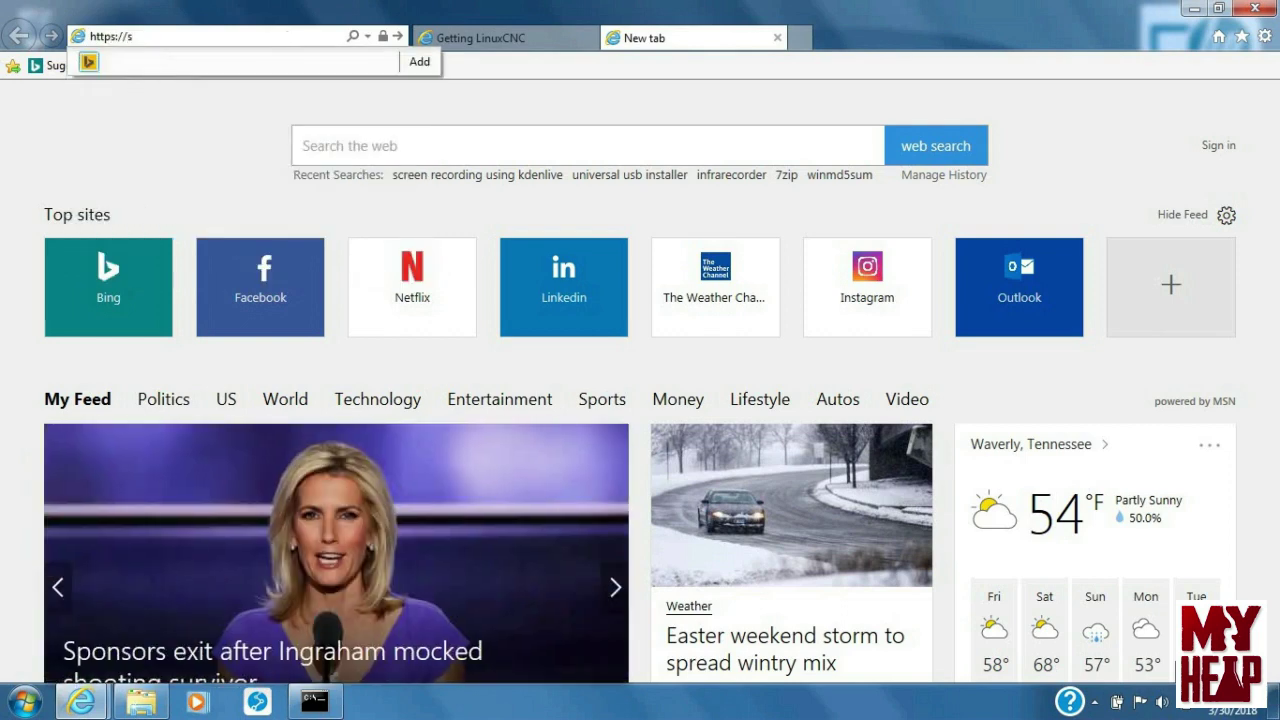
pyautogui.write('support.')
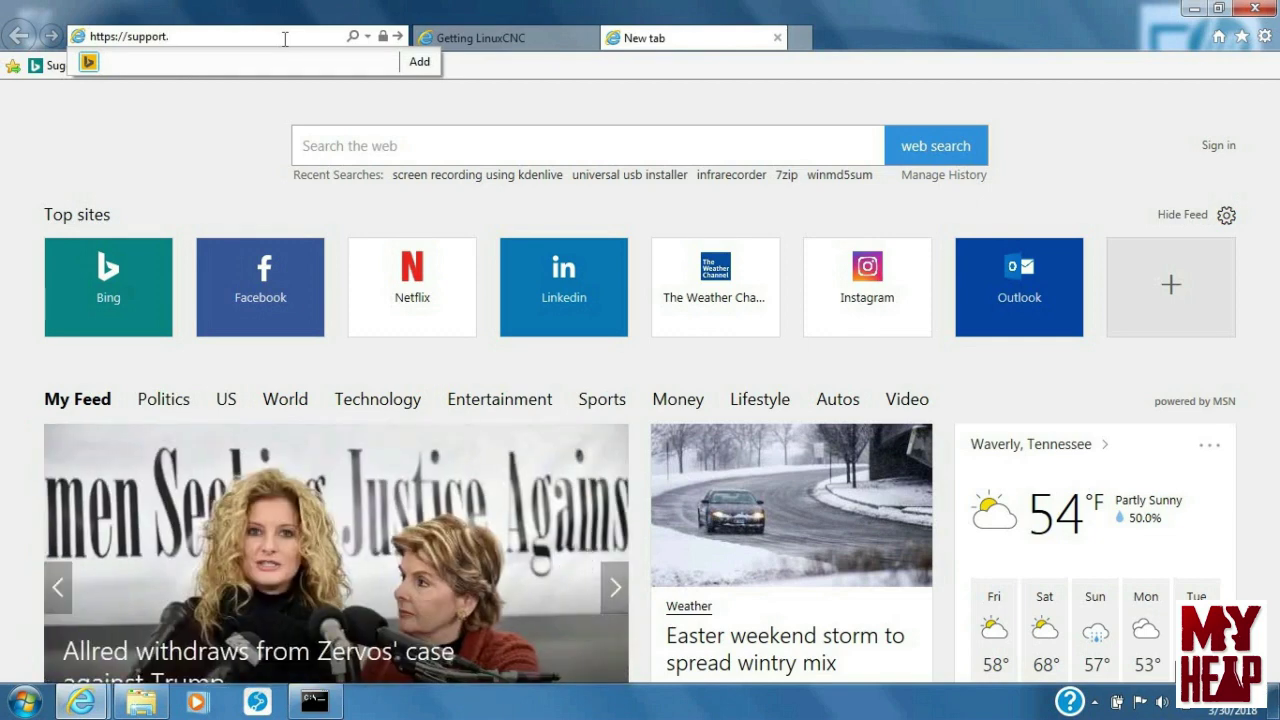
pyautogui.write('microsoft.com/e')
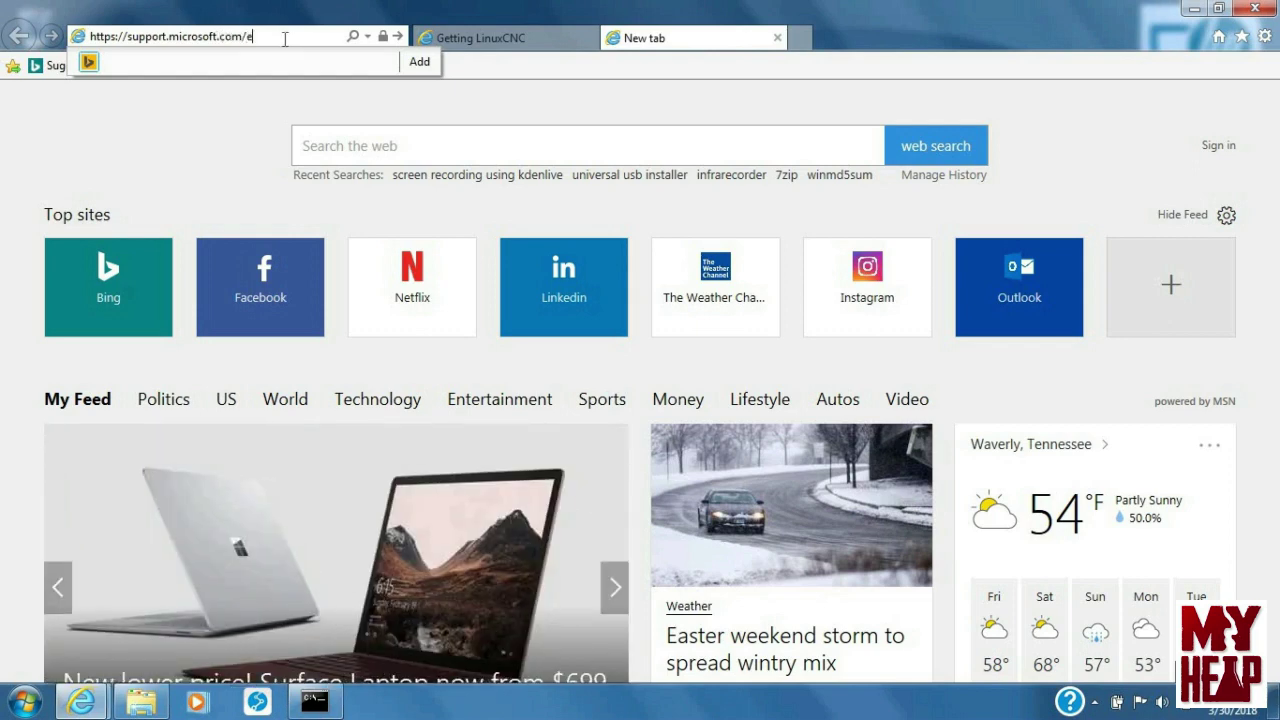
pyautogui.write('n-us')
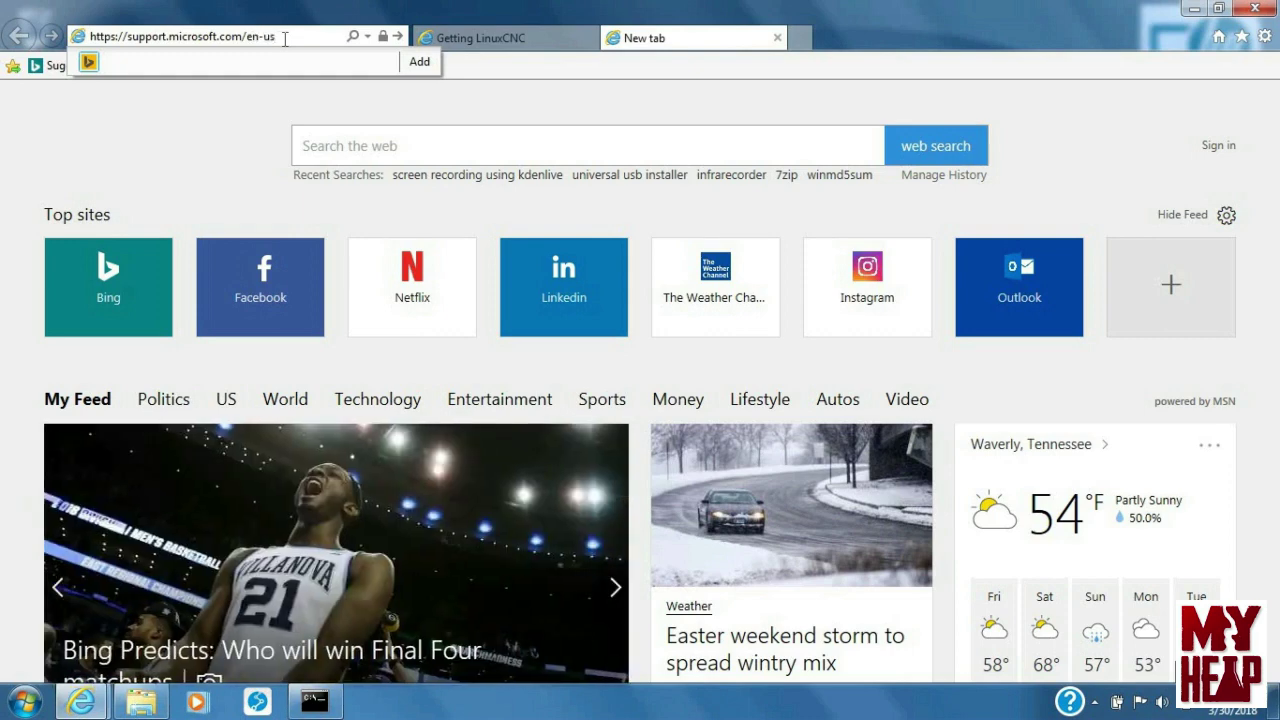
pyautogui.write('/Help')
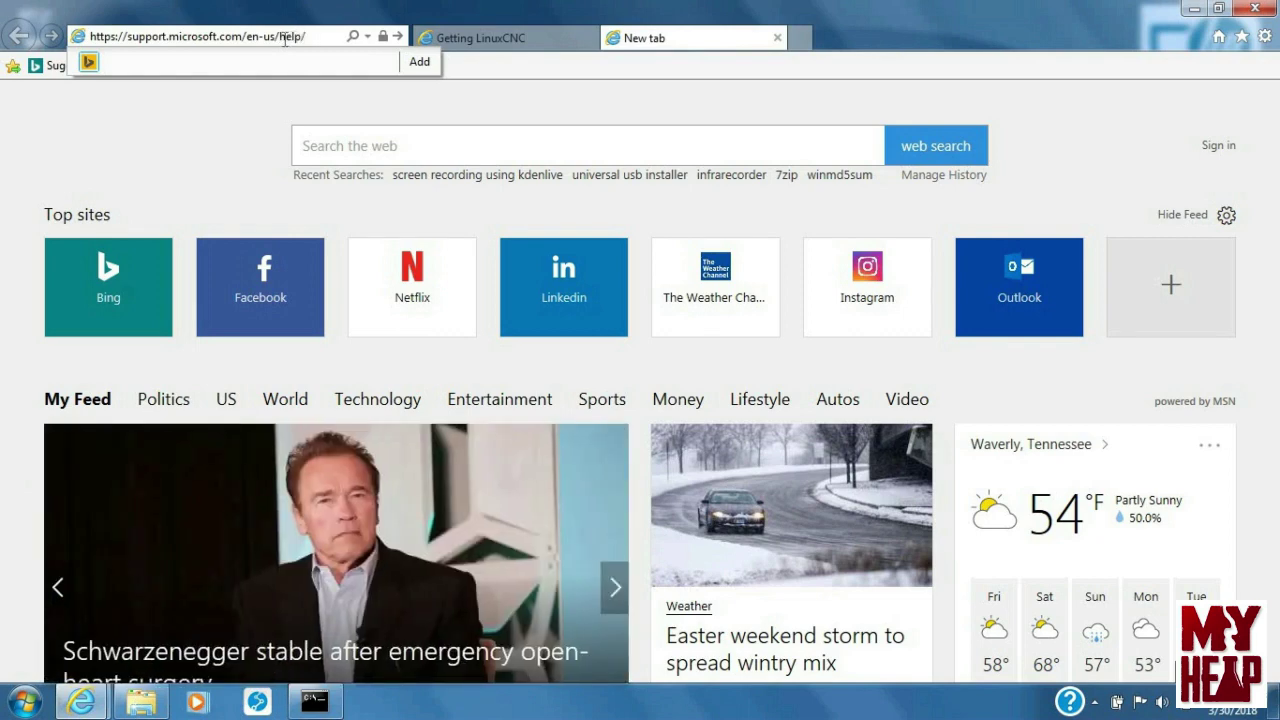
pyautogui.write('/841')
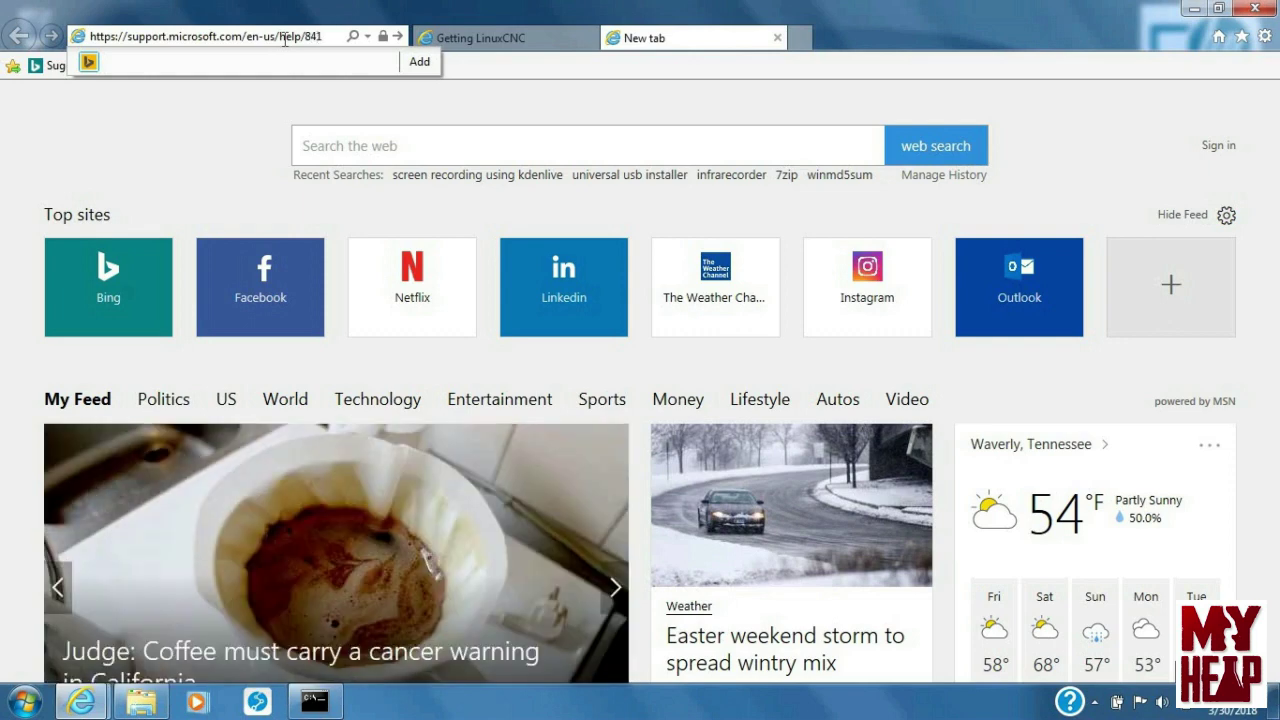
pyautogui.write('290')
pyautogui.press('Return')
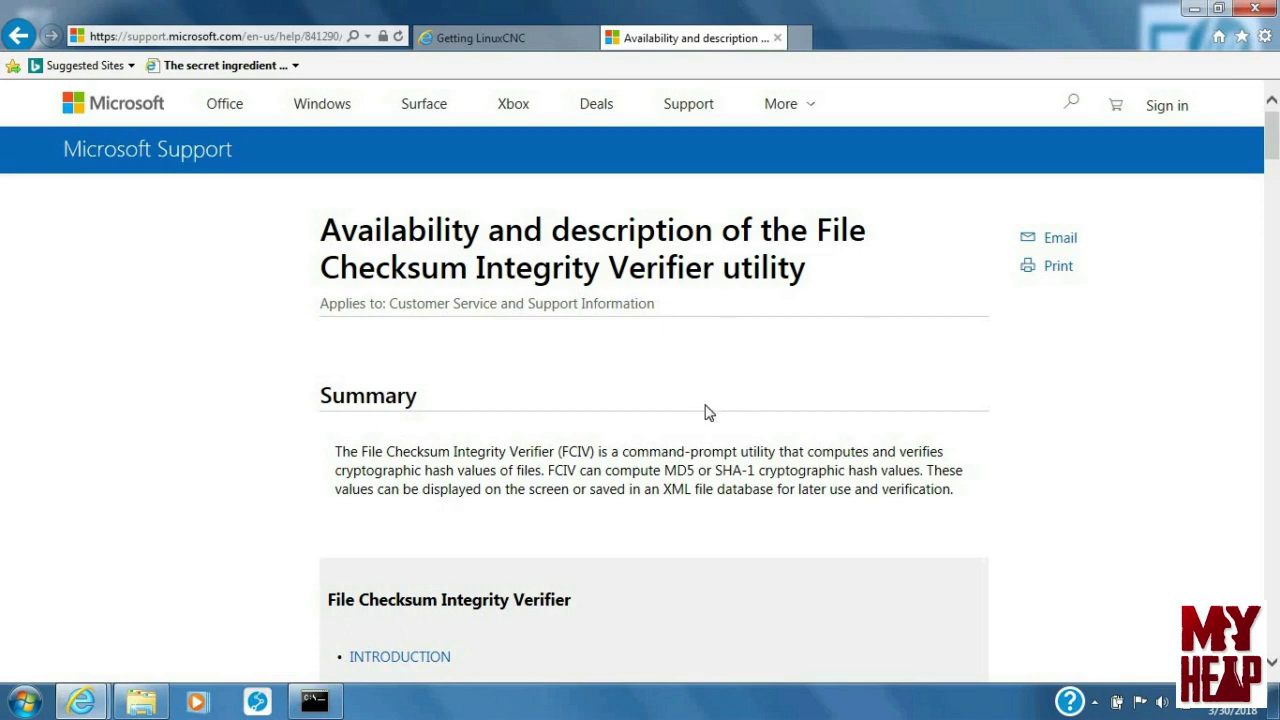
pyautogui.scroll(-5, 705, 414)
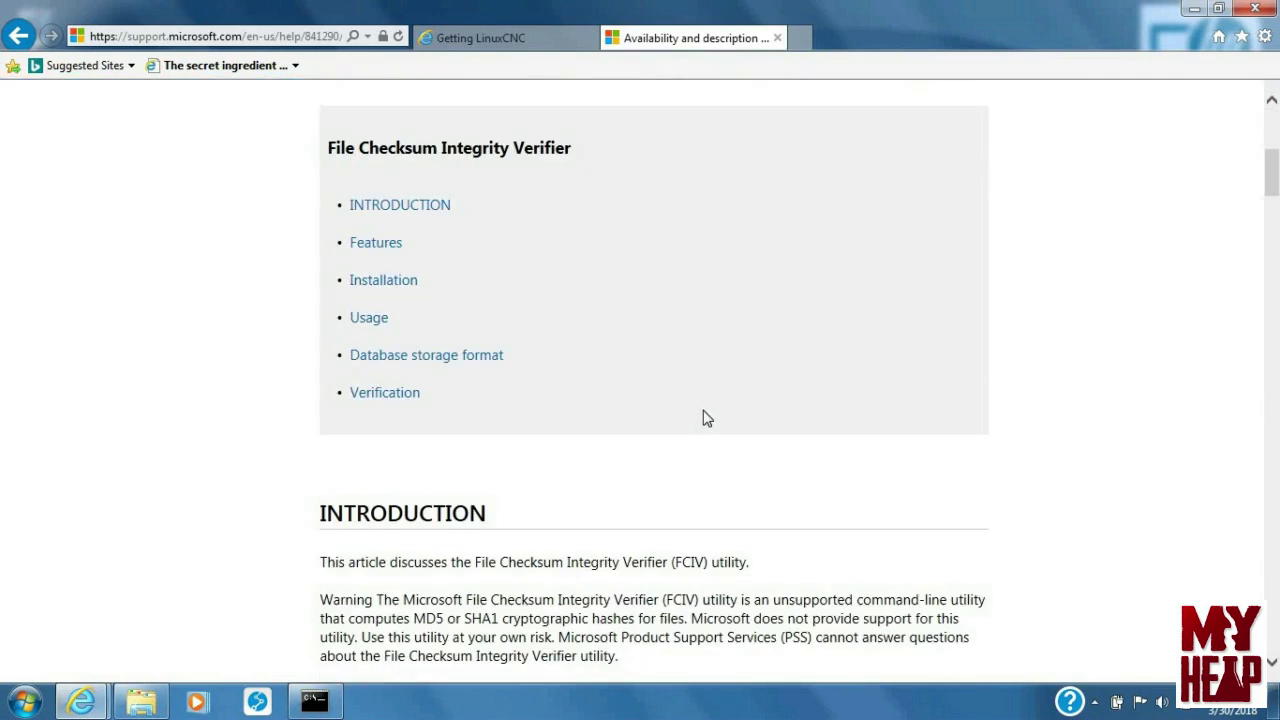
# - Make a new folder C:\fciv from Windows Explorer via Computer > Windows (C:)
pyautogui.click(140, 703)
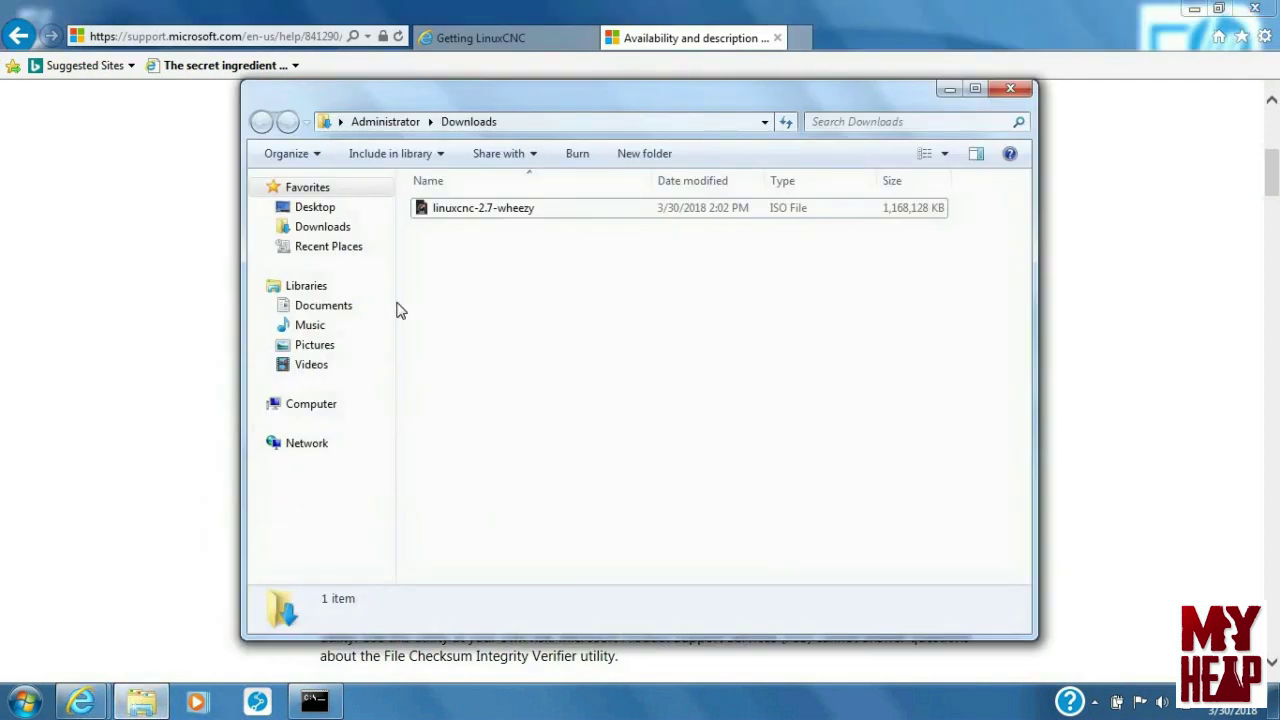
pyautogui.click(308, 405)
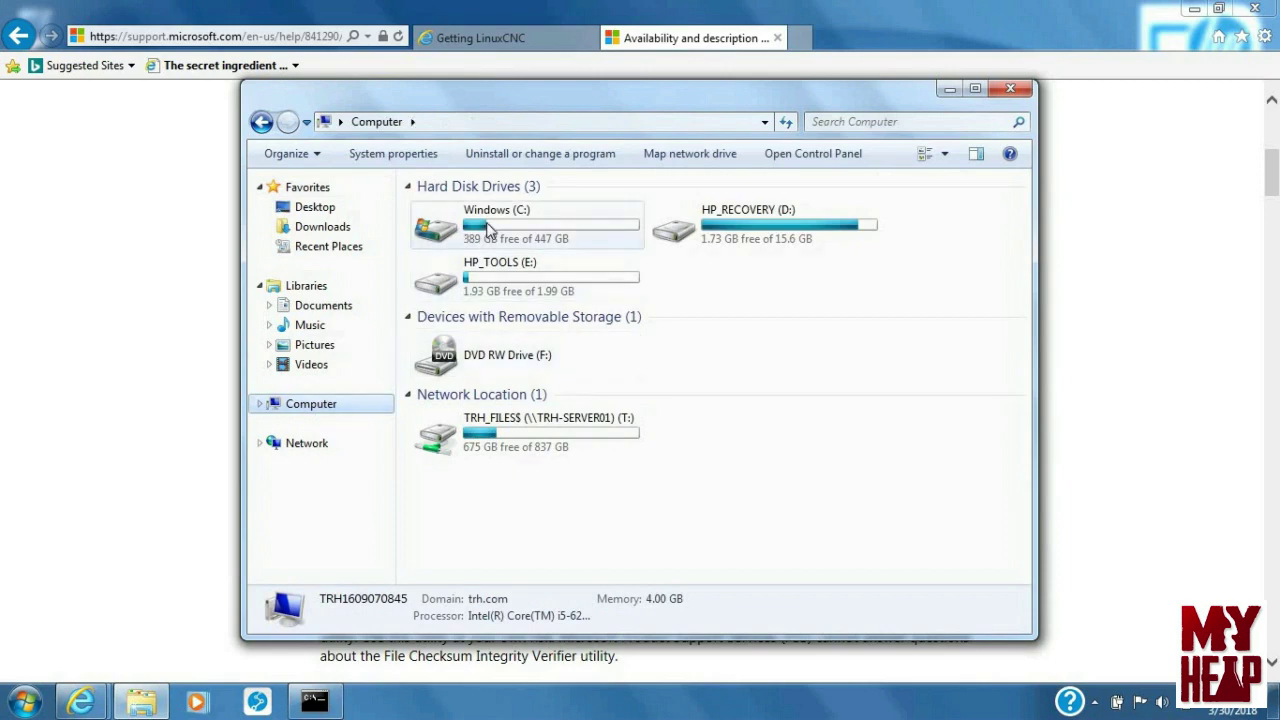
pyautogui.doubleClick(450, 218)
pyautogui.rightClick(470, 398)
pyautogui.moveTo(551, 598)
pyautogui.click(706, 385)
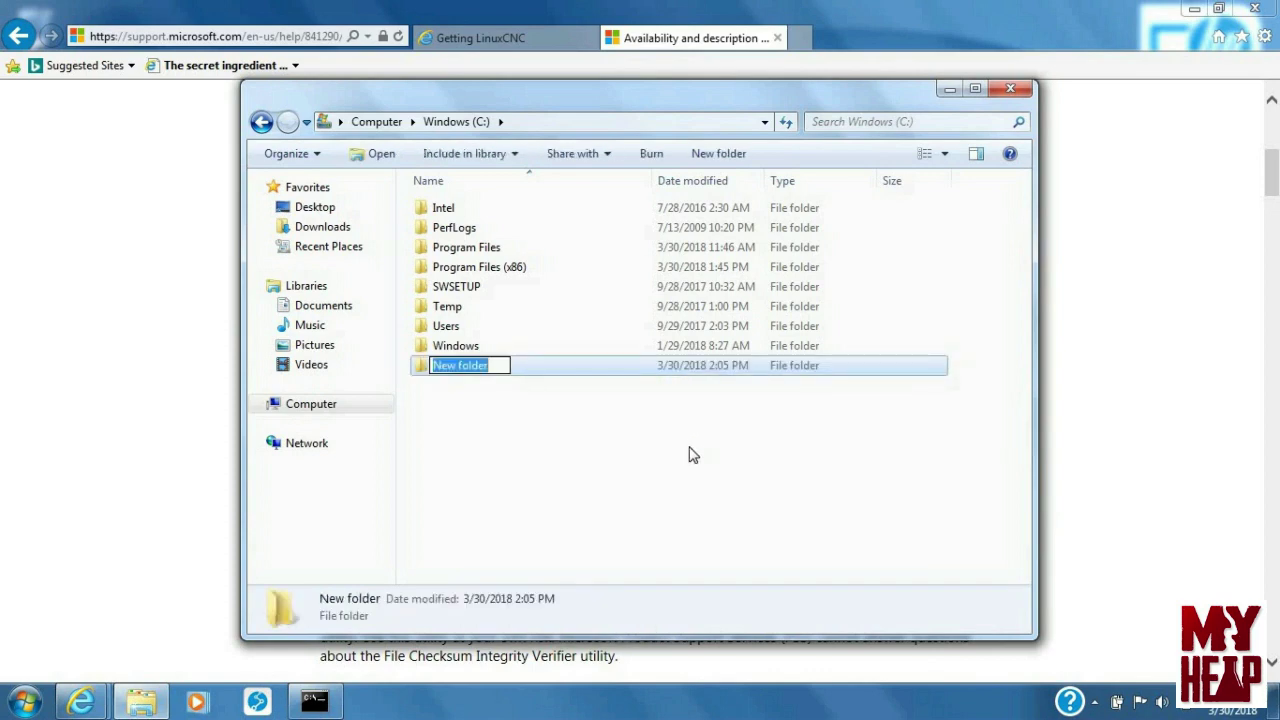
pyautogui.write('fciv')
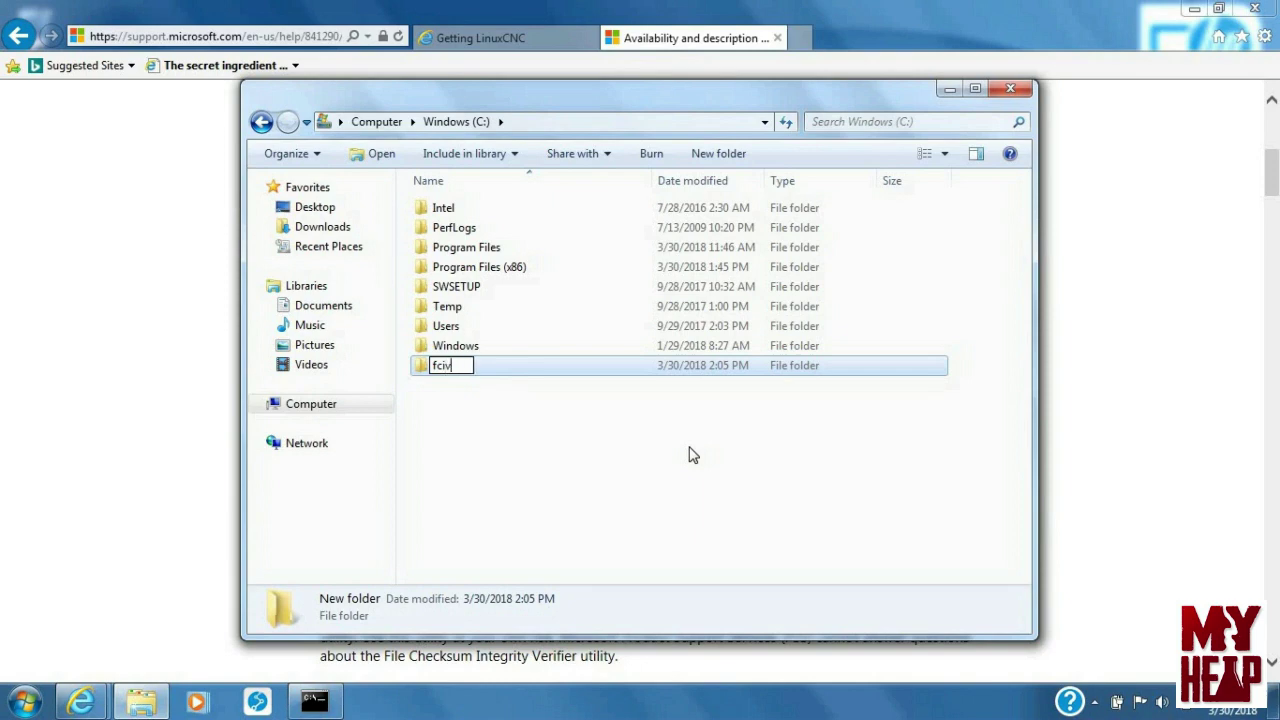
pyautogui.press('Return')
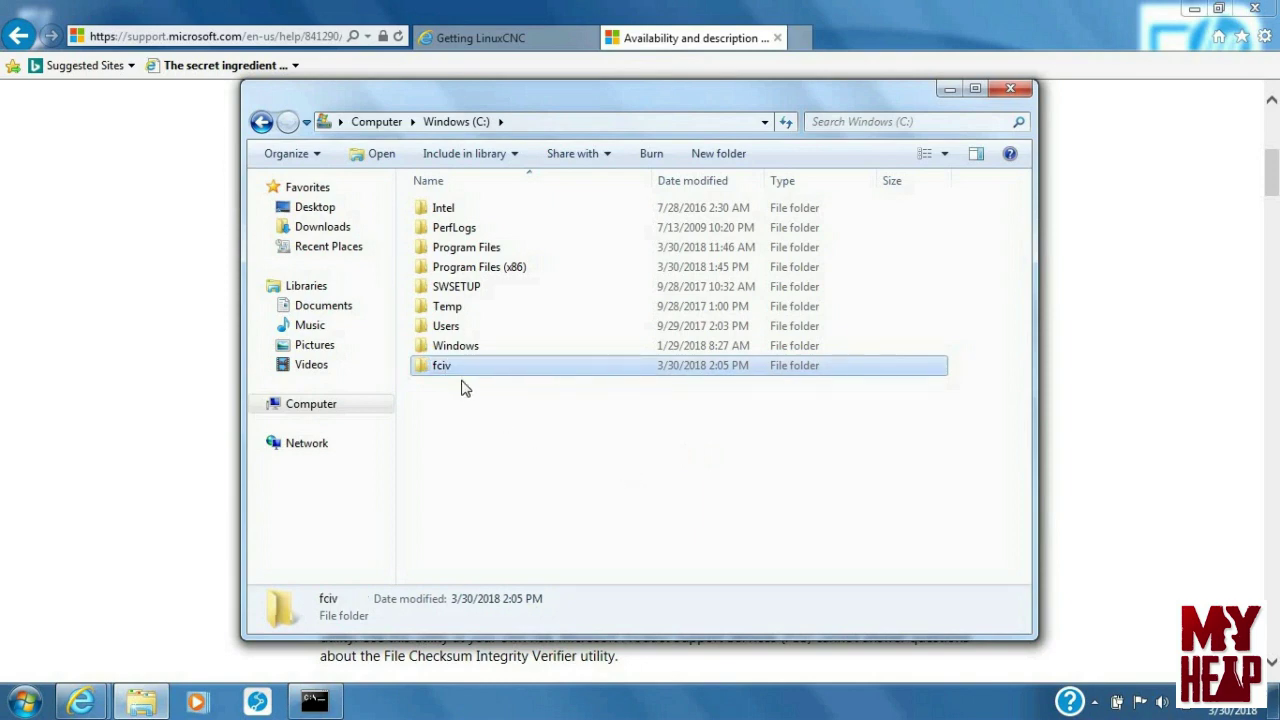
# - Find the FCIV package link in the support article and start its download
pyautogui.click(1104, 187)
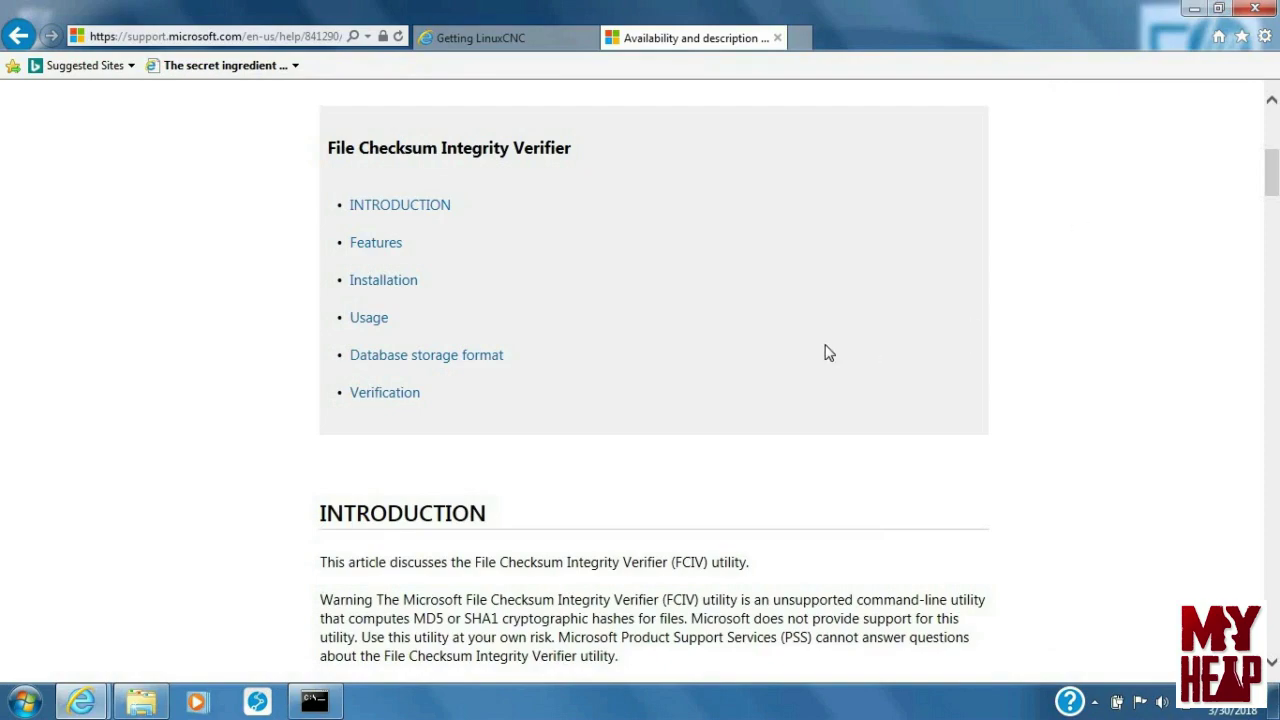
pyautogui.scroll(-3, 808, 357)
pyautogui.scroll(-8, 820, 358)
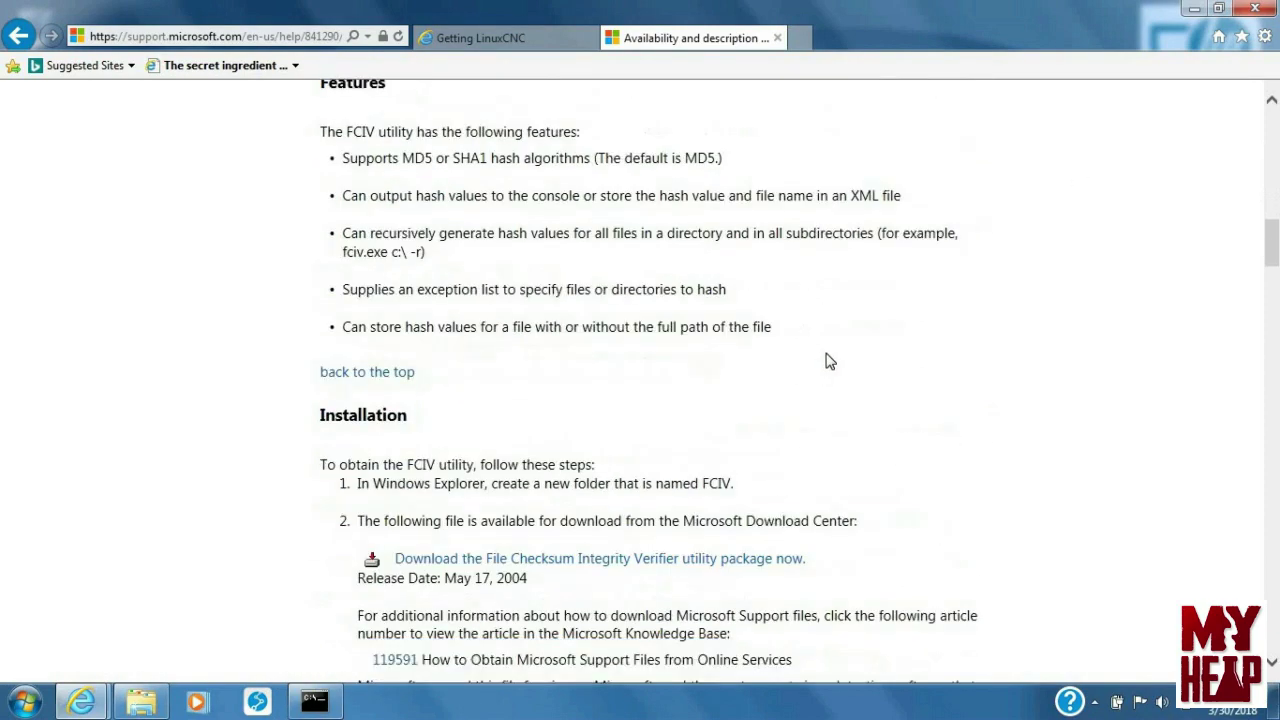
pyautogui.scroll(-3, 834, 363)
pyautogui.scroll(3, 834, 363)
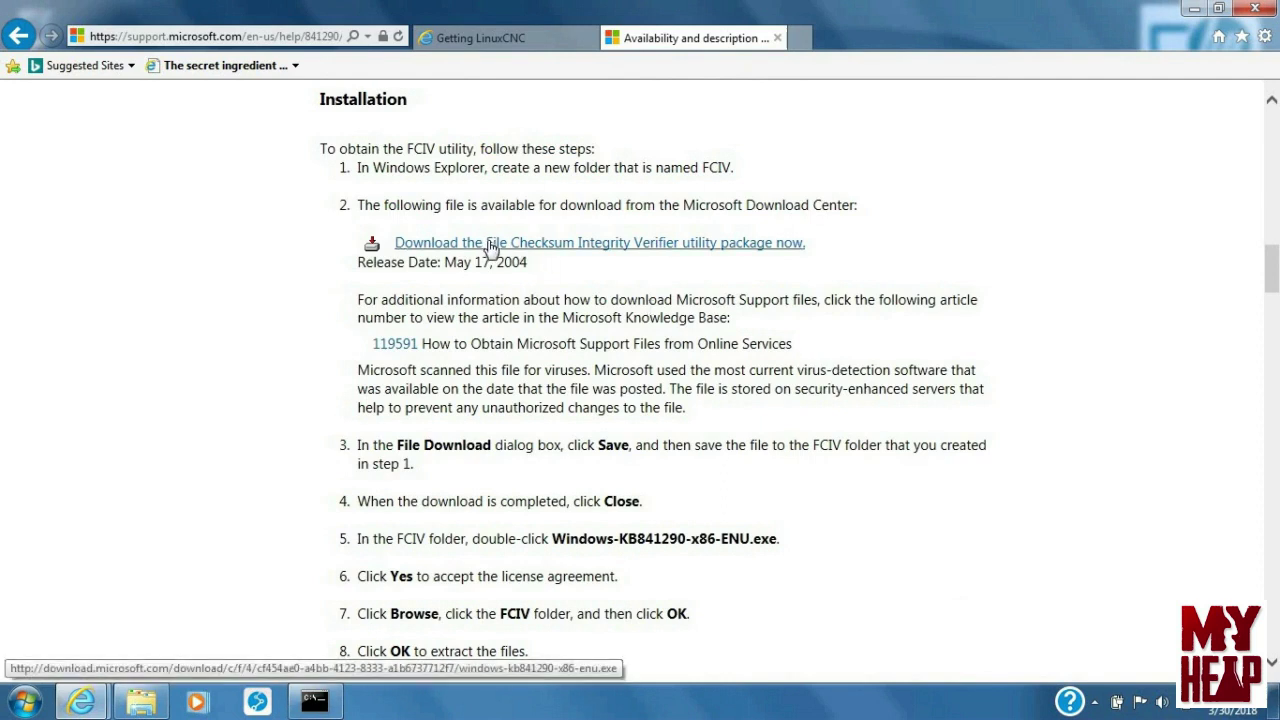
pyautogui.click(490, 246)
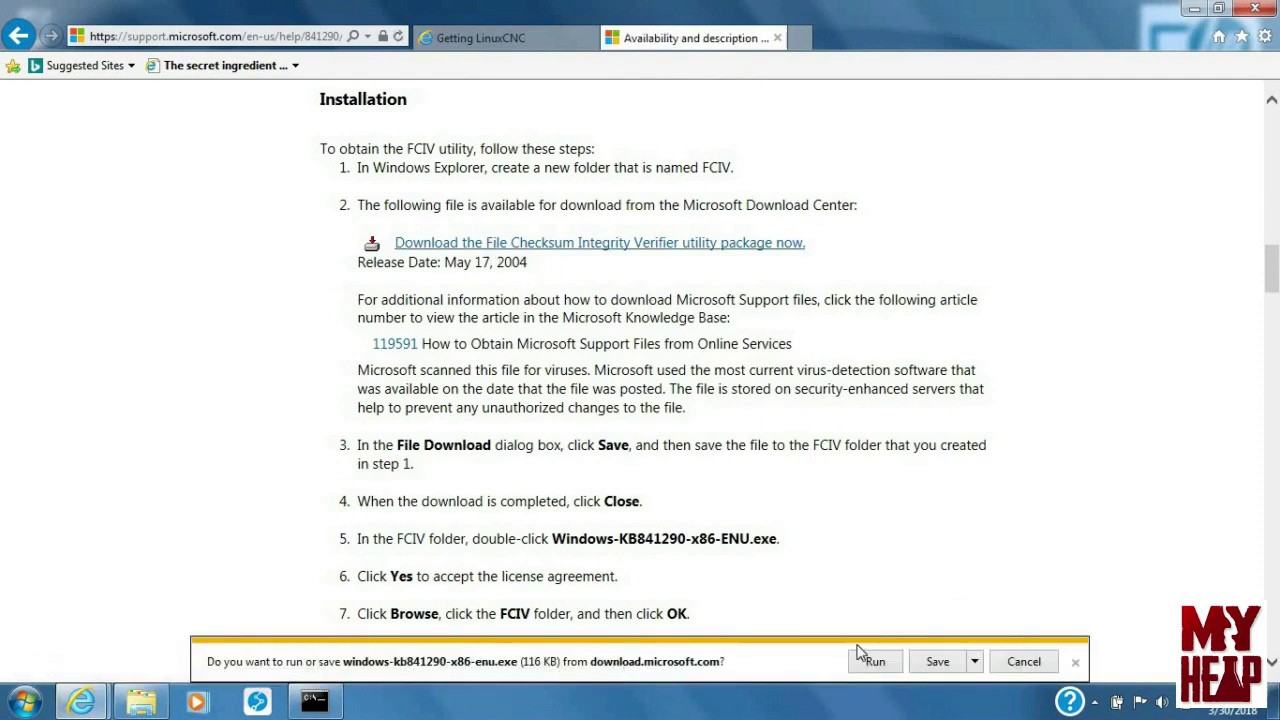
# - Save windows-kb841290-x86-enu.exe into the C:\fciv folder using Save as
pyautogui.click(975, 662)
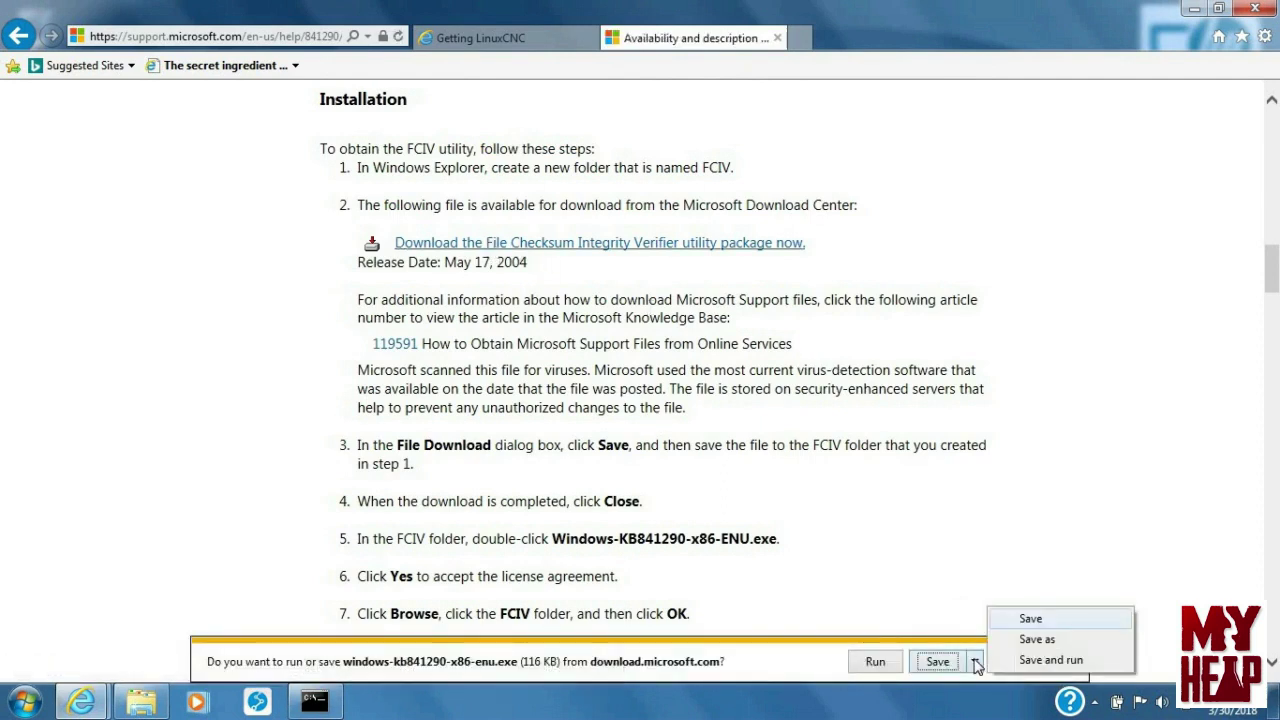
pyautogui.click(1037, 640)
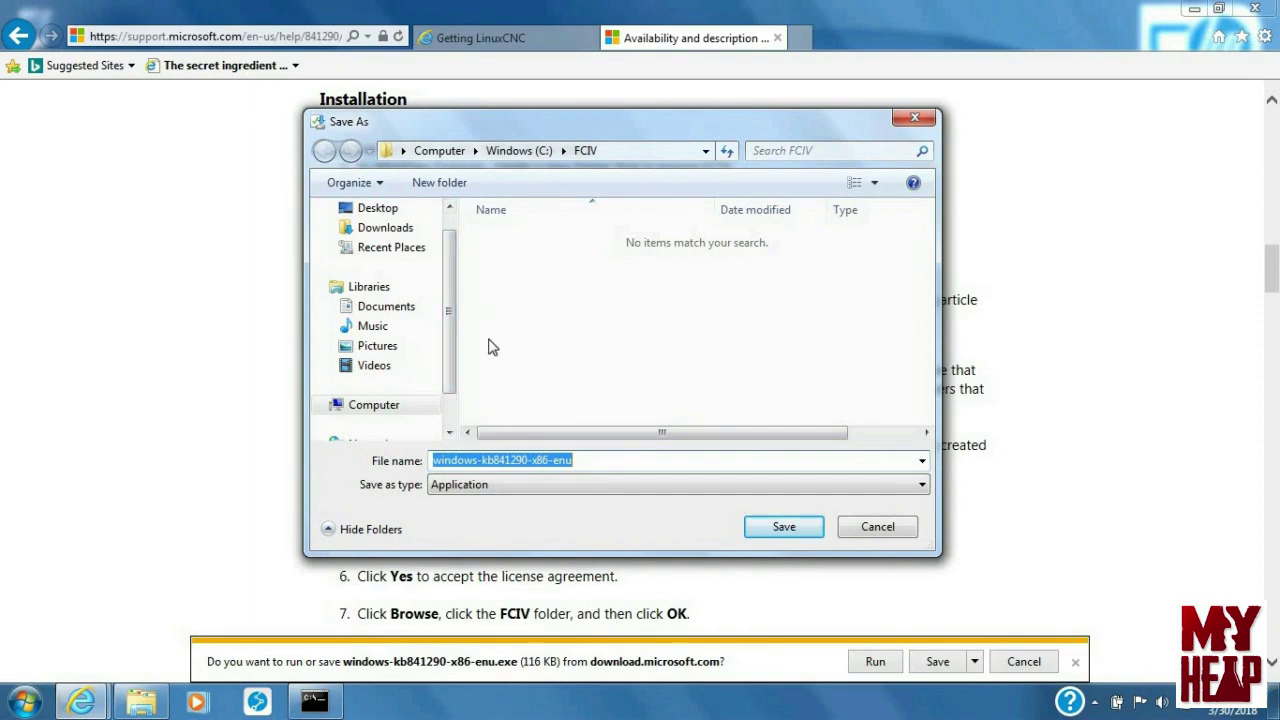
pyautogui.click(378, 410)
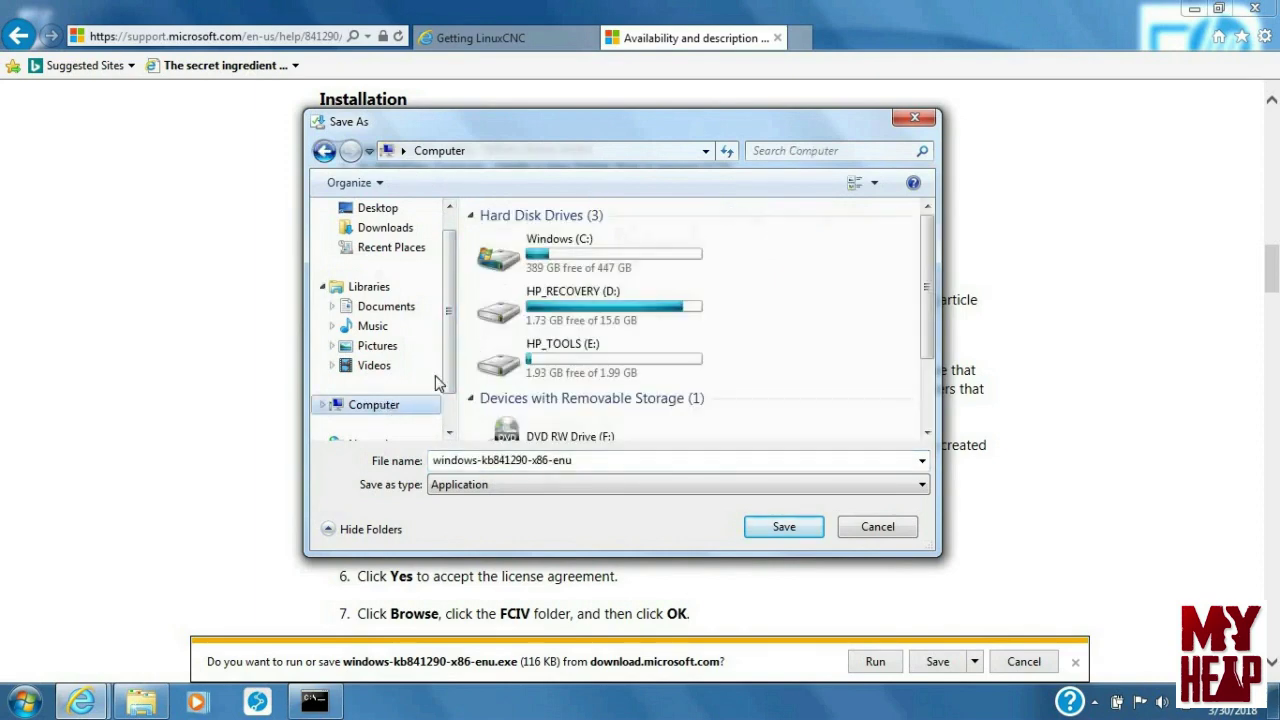
pyautogui.doubleClick(513, 245)
pyautogui.doubleClick(510, 240)
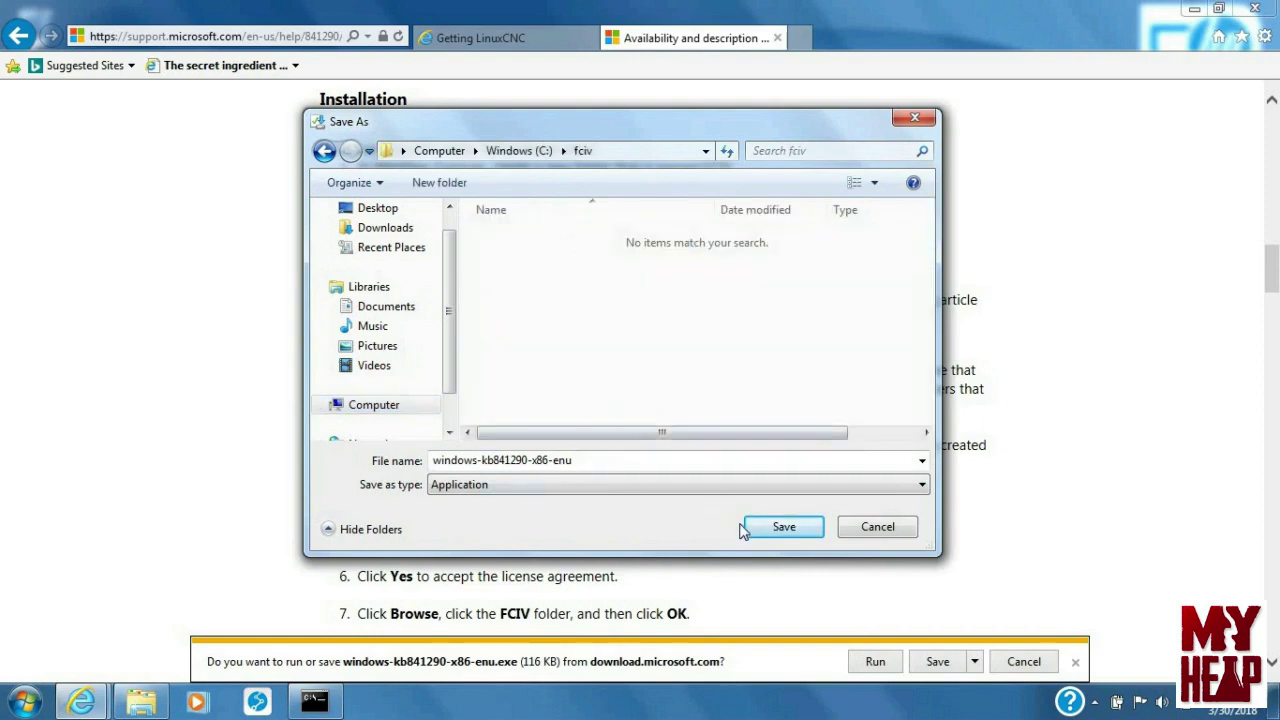
pyautogui.click(777, 526)
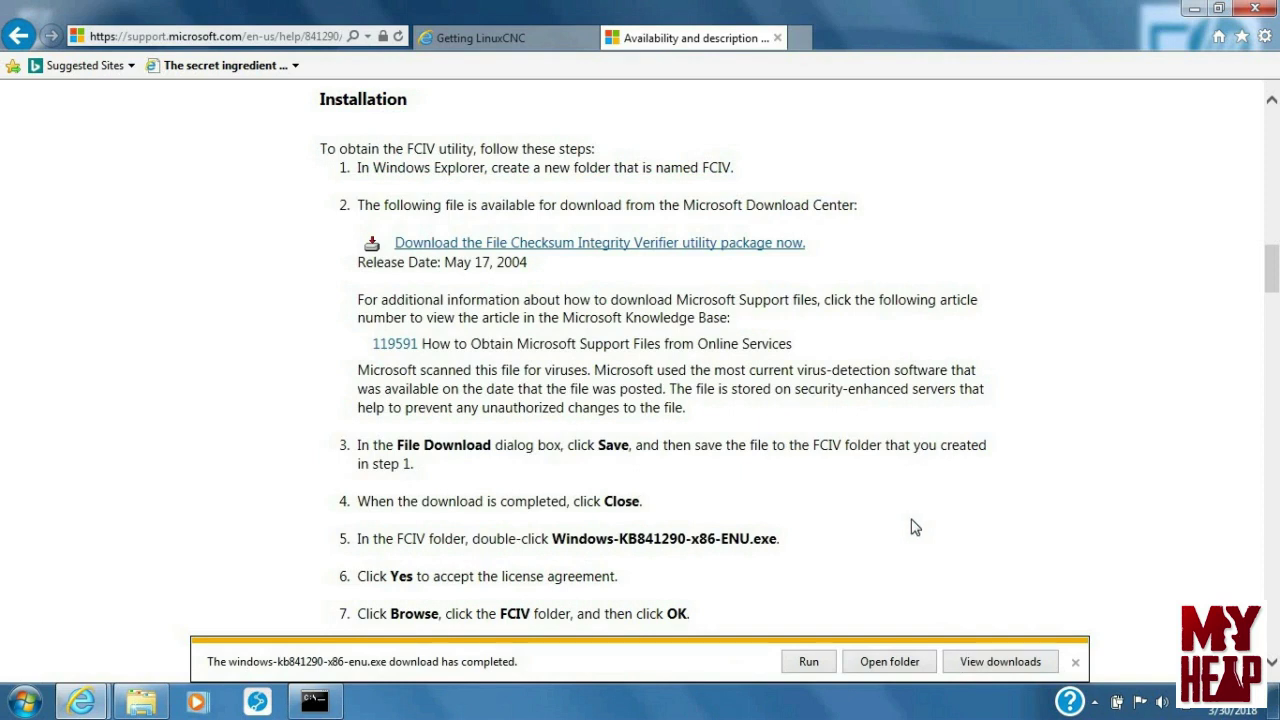
# - Run the downloaded FCIV package from its folder and accept the license agreement
pyautogui.click(889, 662)
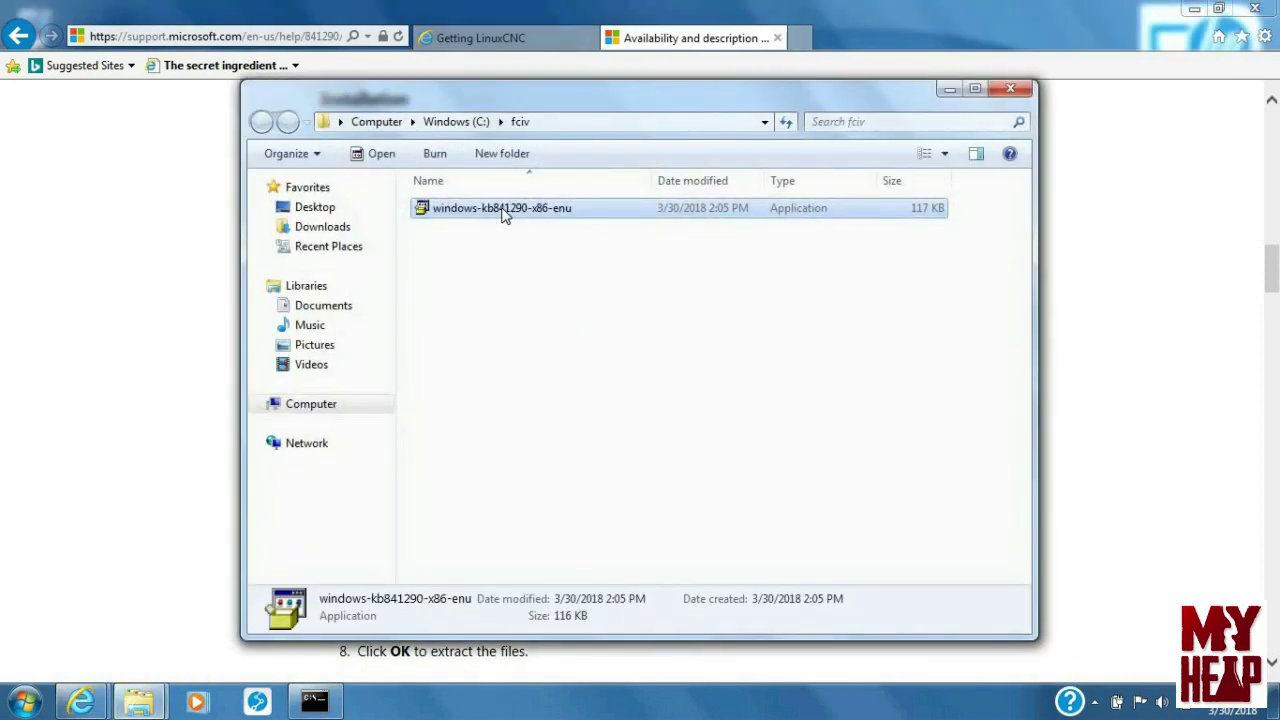
pyautogui.doubleClick(505, 216)
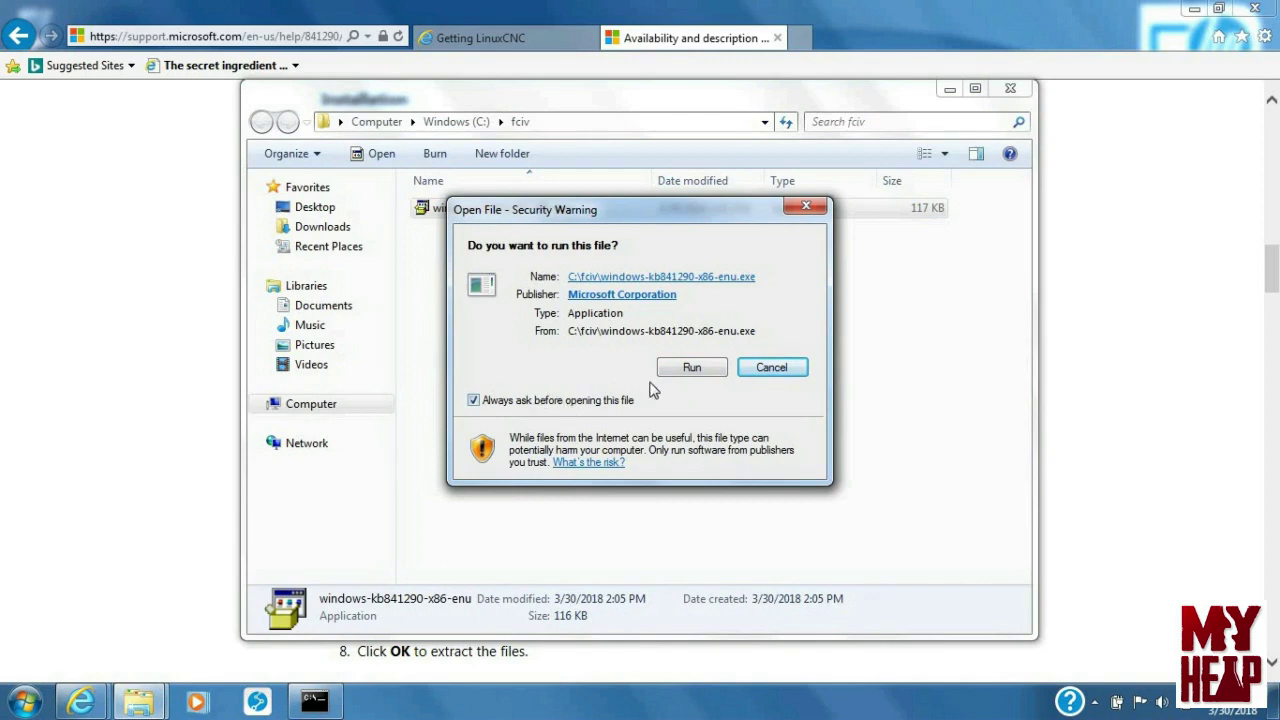
pyautogui.click(690, 368)
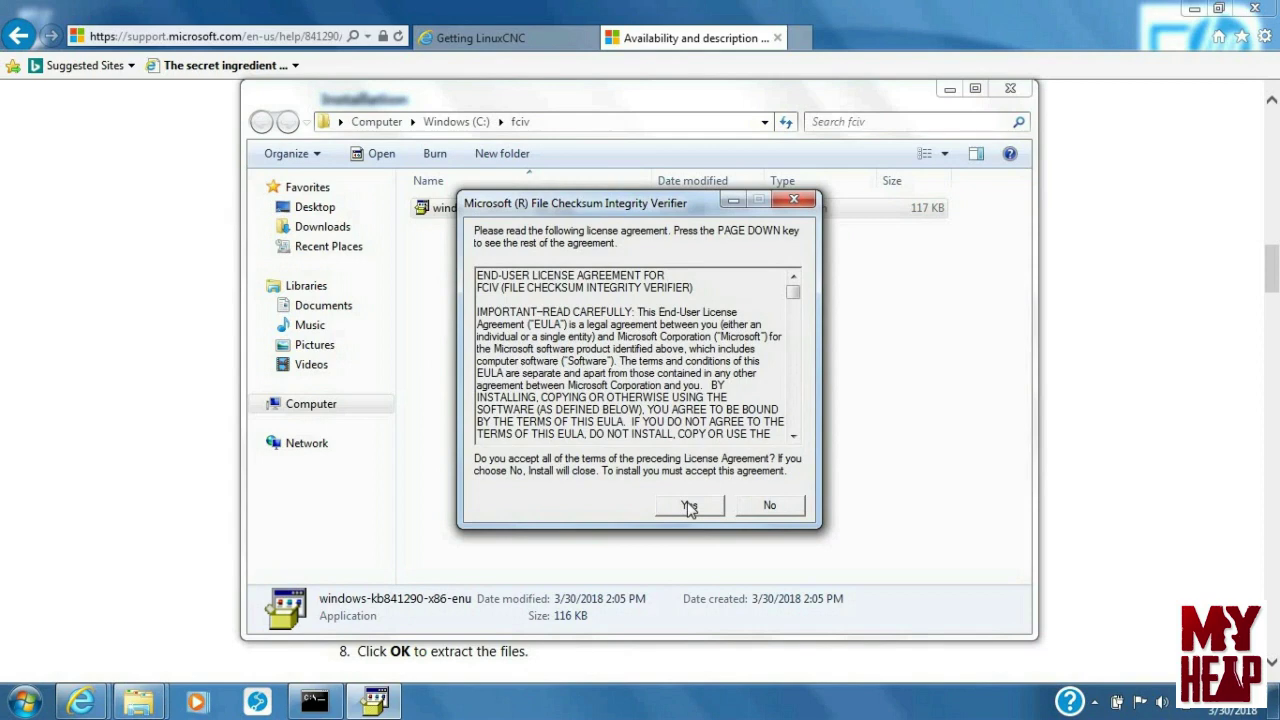
pyautogui.click(690, 505)
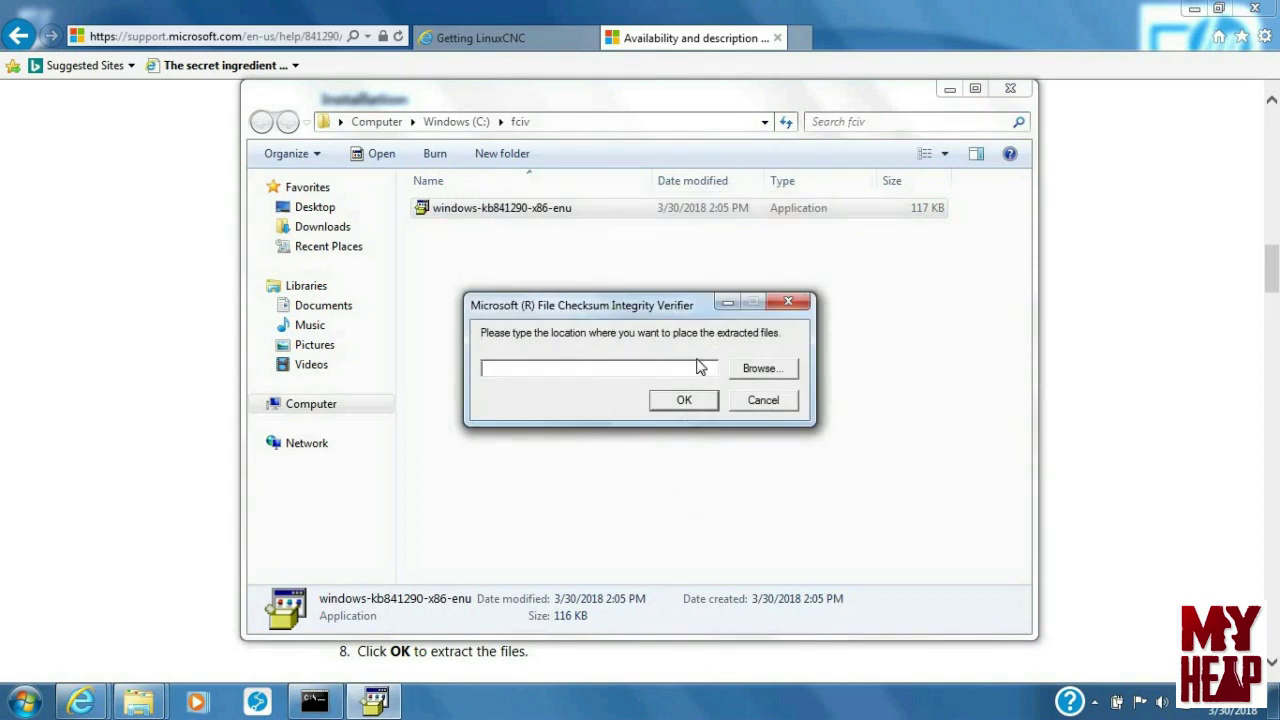
# - Extract the utility into C:\fciv, then check the extracted fciv program and ReadMe
pyautogui.click(760, 370)
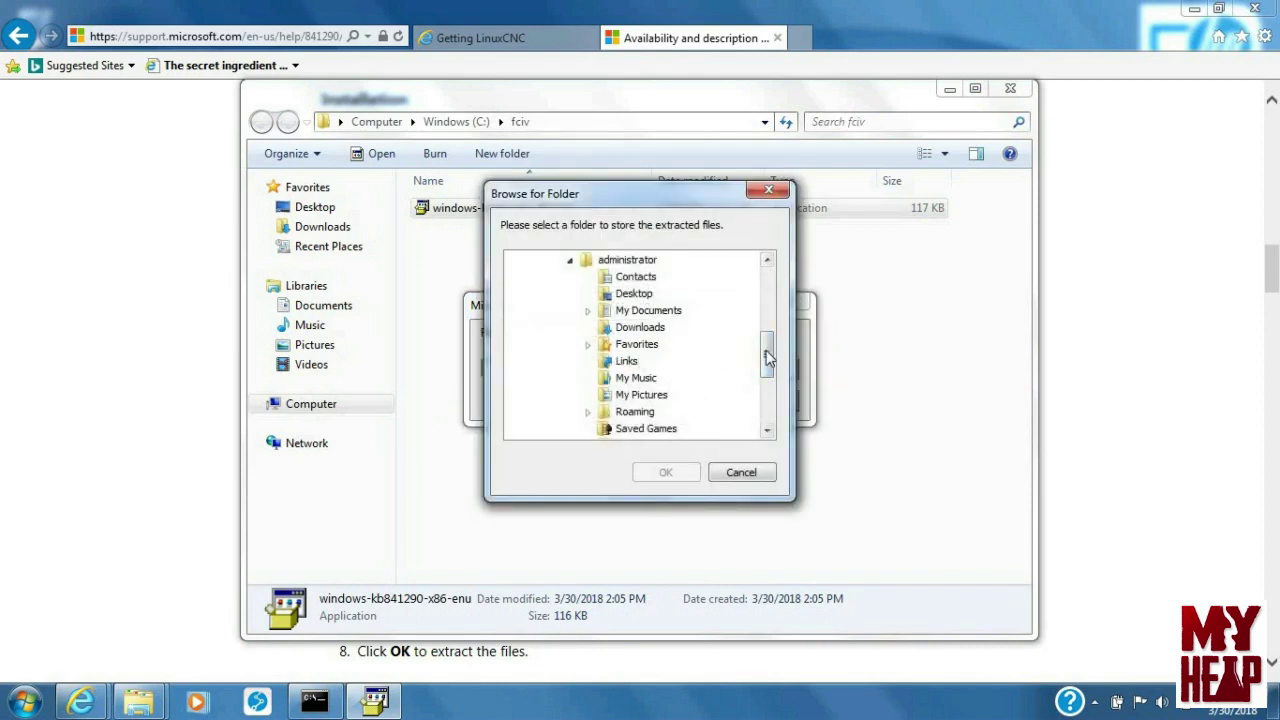
pyautogui.click(770, 285)
pyautogui.click(768, 285)
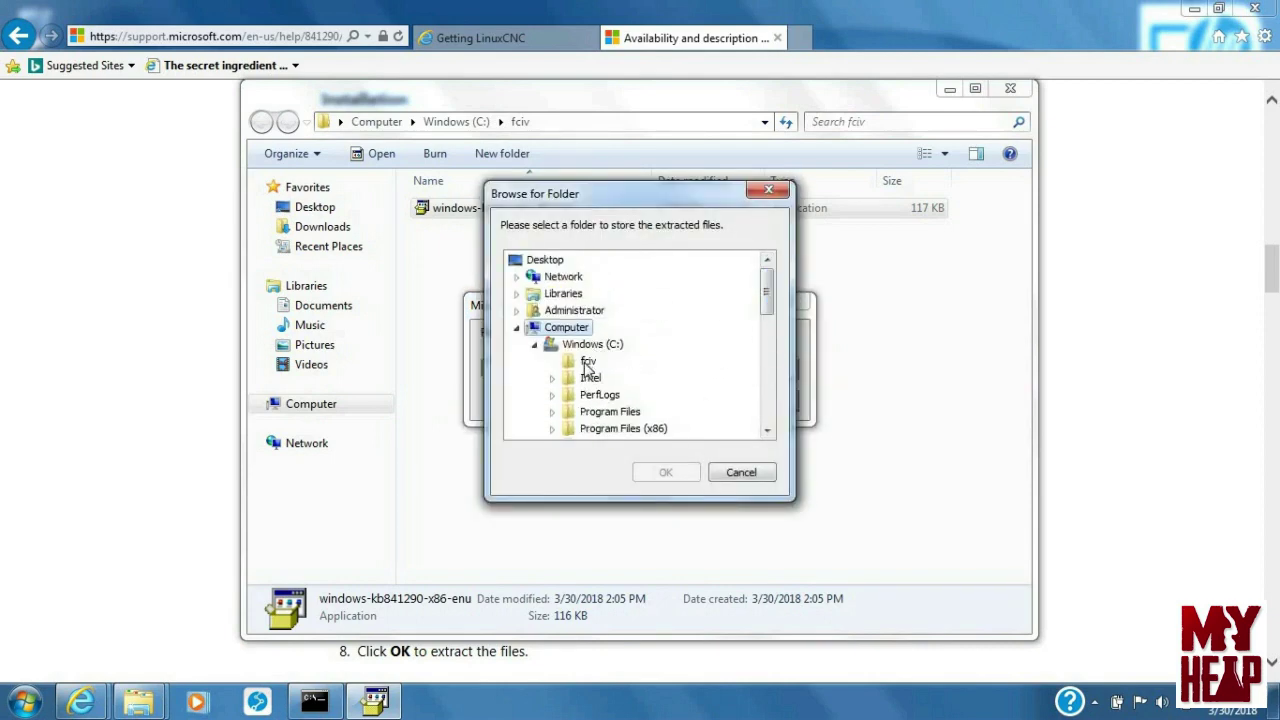
pyautogui.click(588, 362)
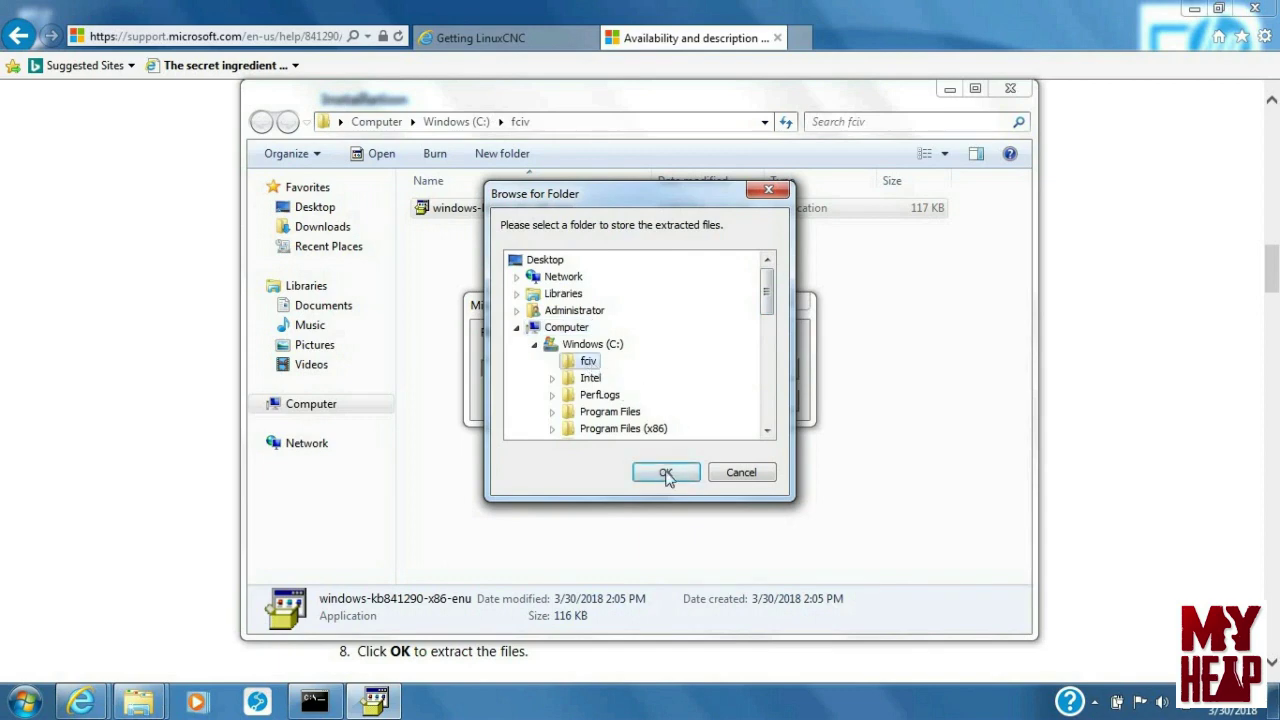
pyautogui.click(666, 476)
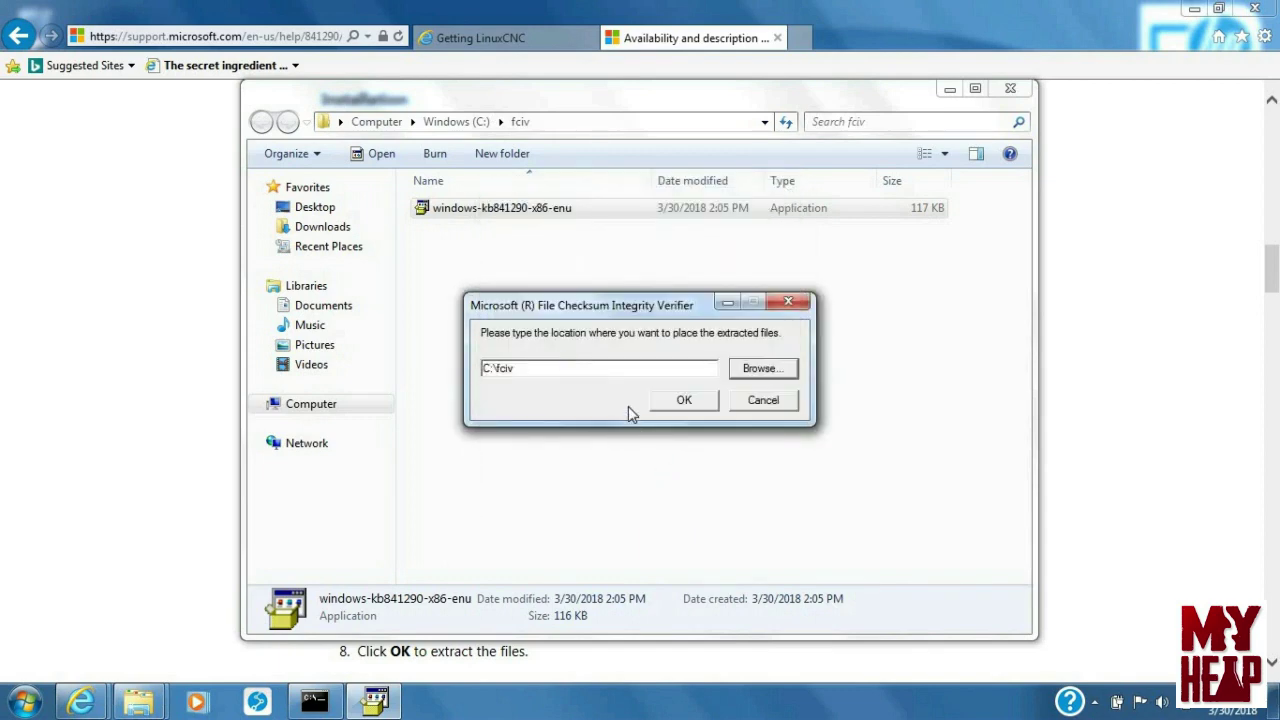
pyautogui.click(685, 402)
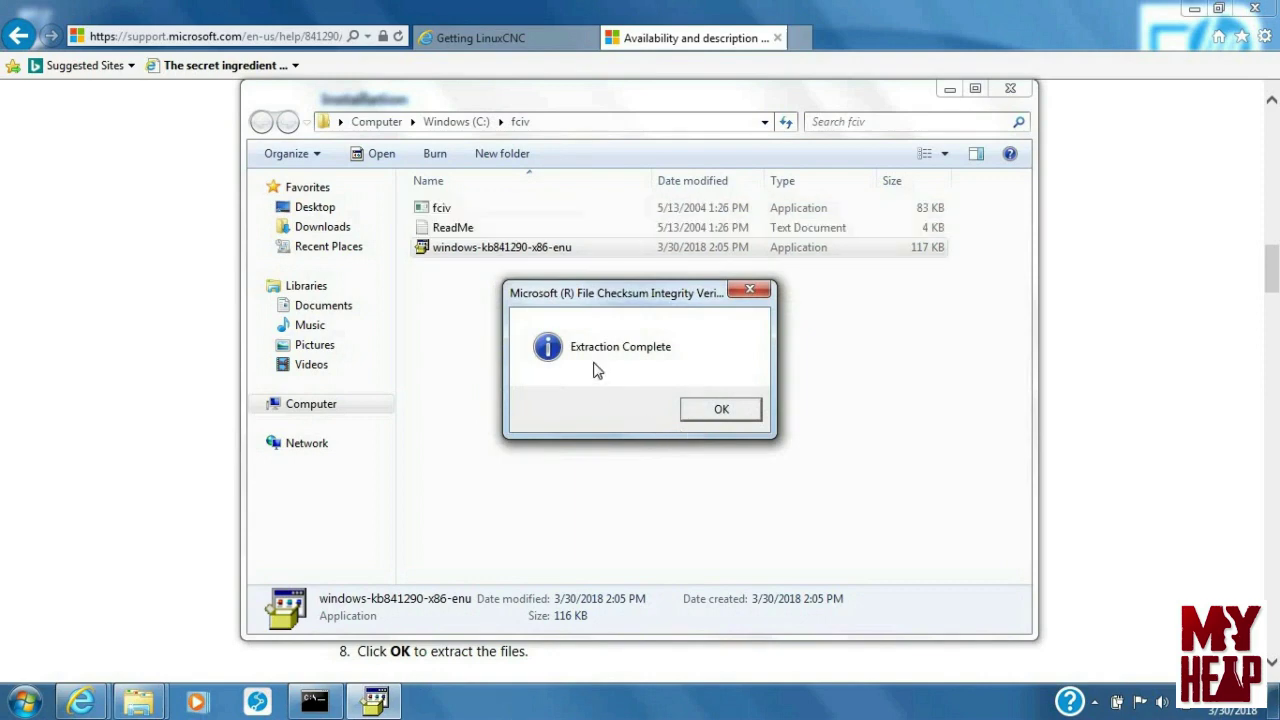
pyautogui.click(722, 410)
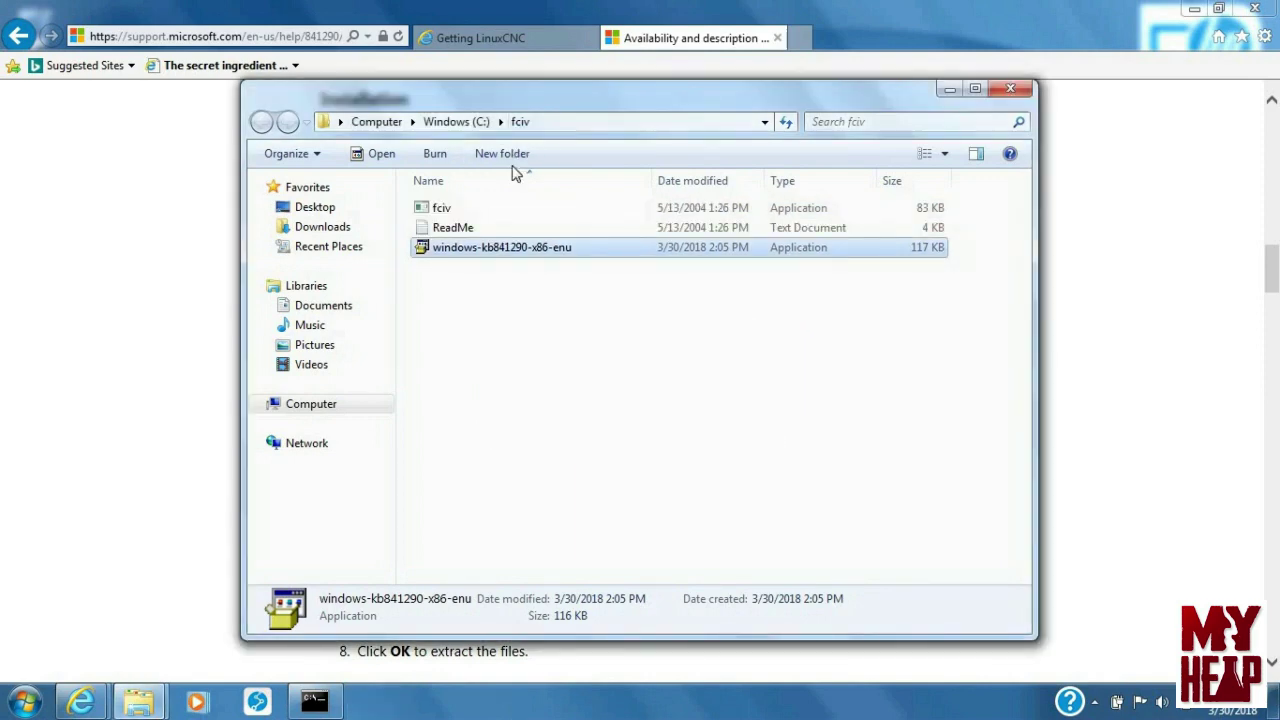
pyautogui.click(465, 210)
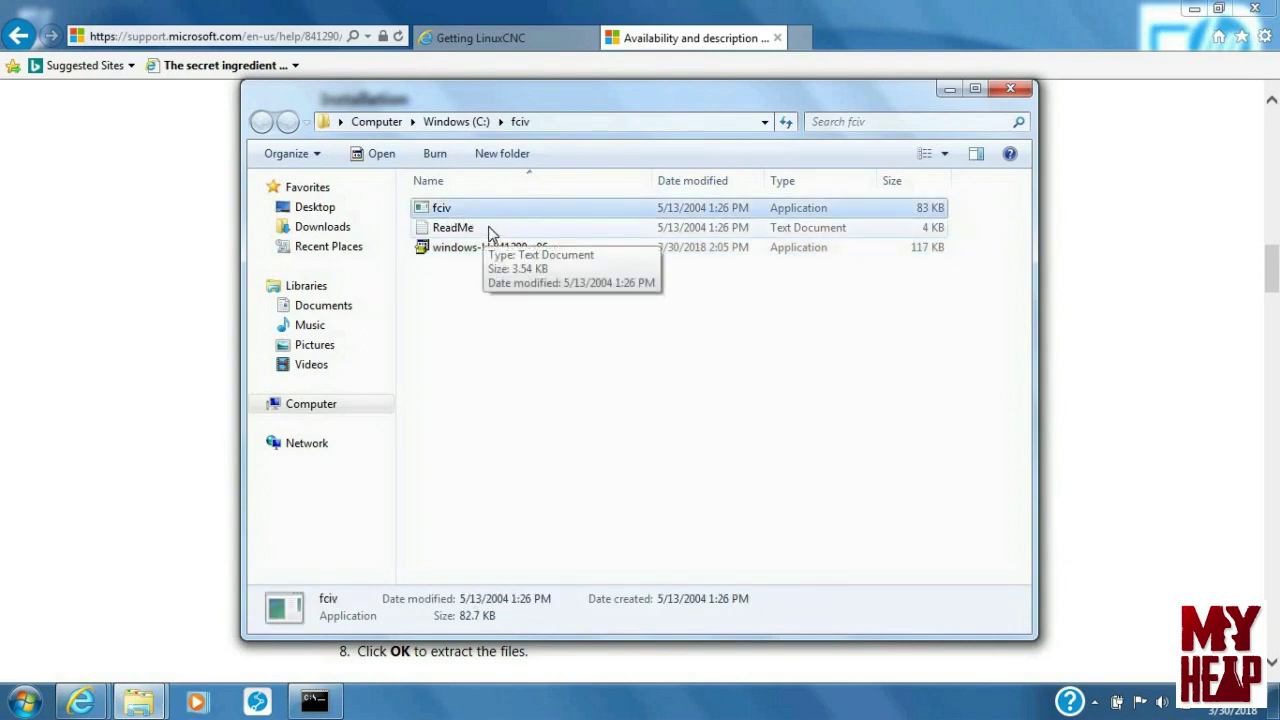
pyautogui.click(488, 227)
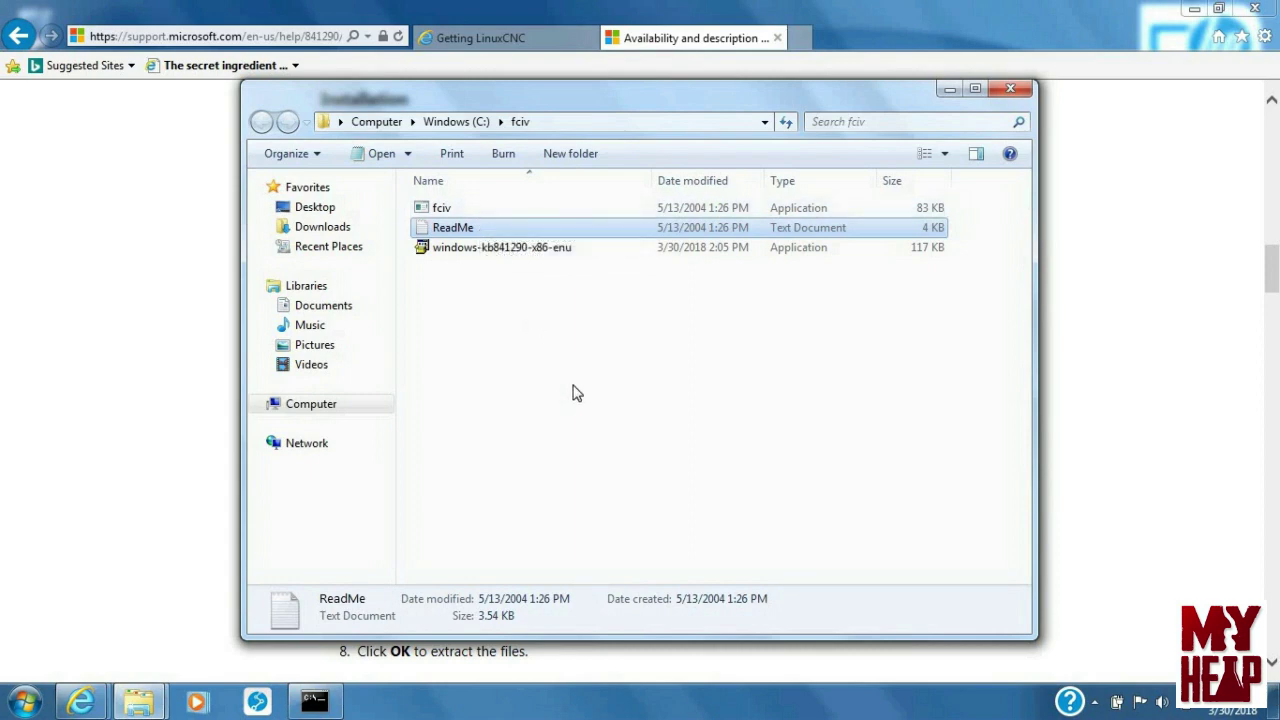
# - Close the old console, launch cmd from Start search, then move and enlarge its window
pyautogui.click(314, 700)
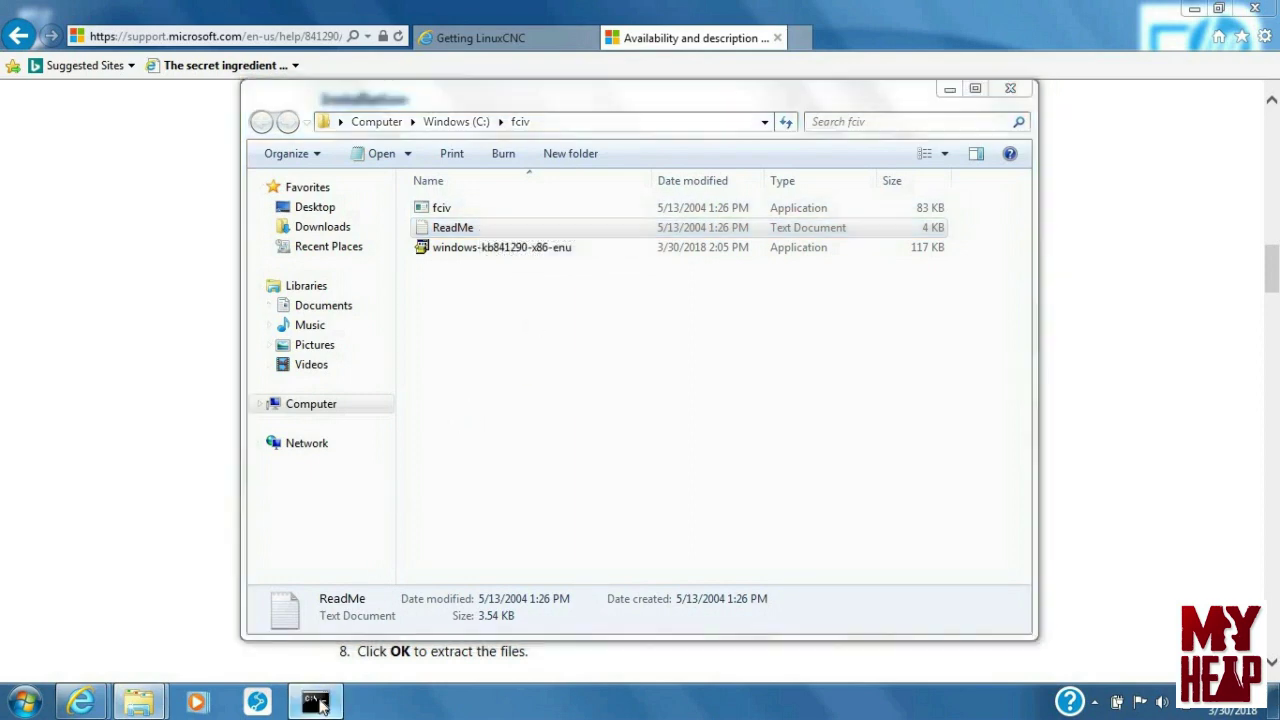
pyautogui.click(768, 175)
pyautogui.click(25, 700)
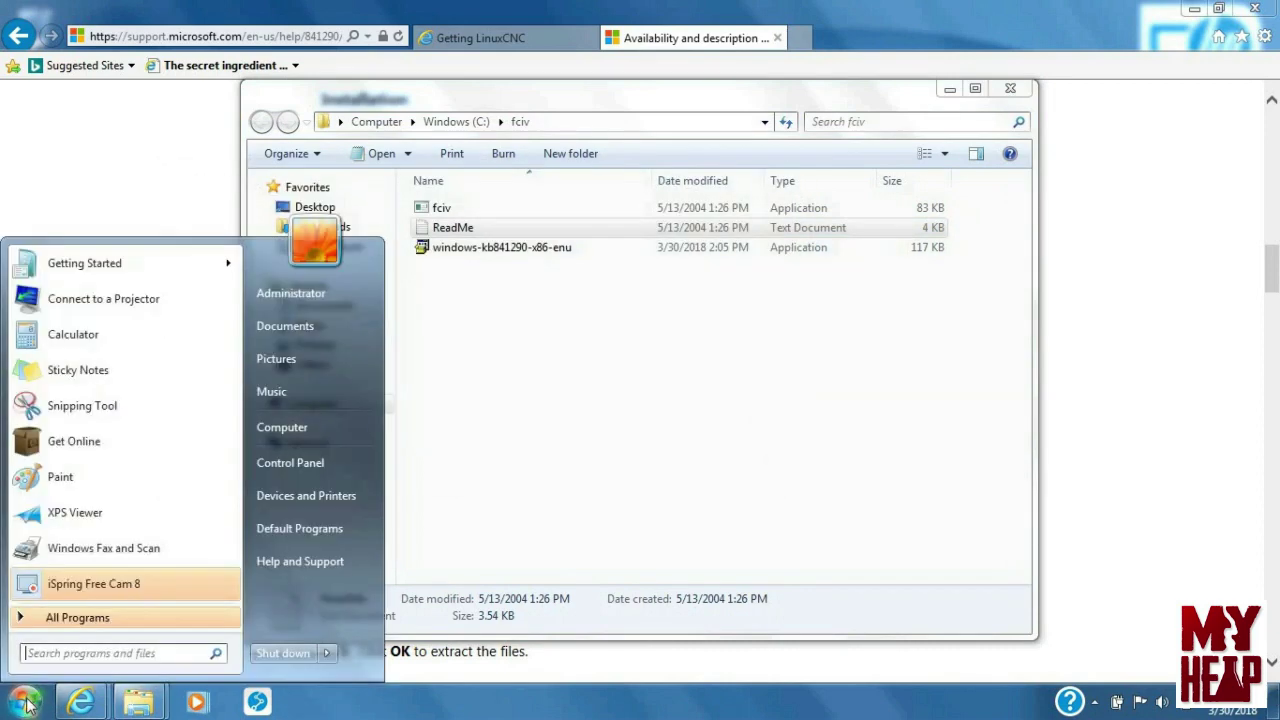
pyautogui.click(55, 653)
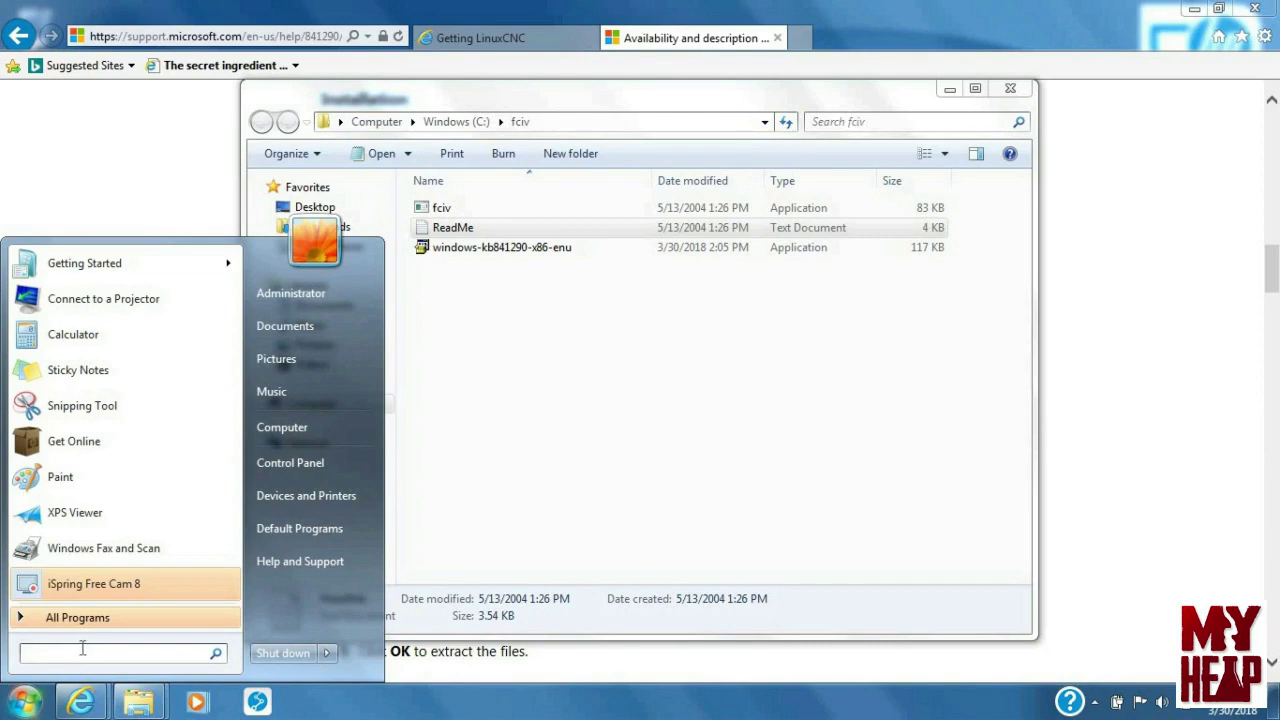
pyautogui.write('cmd')
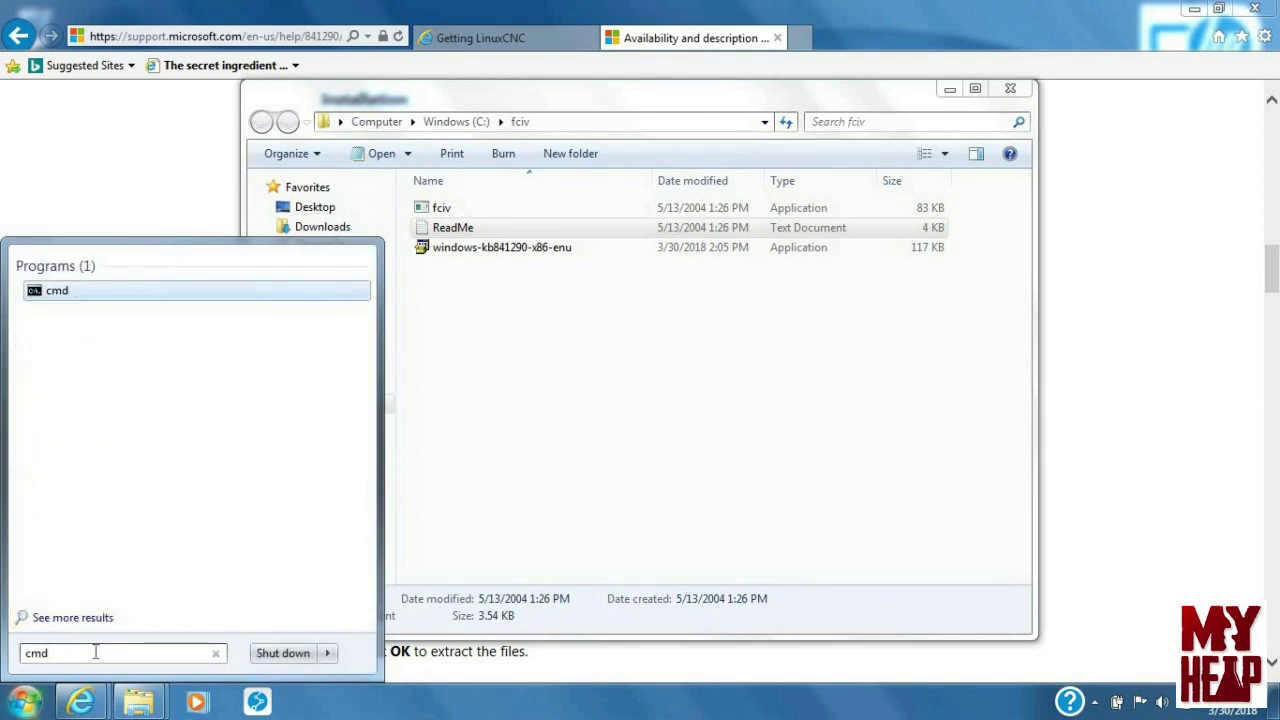
pyautogui.press('Return')
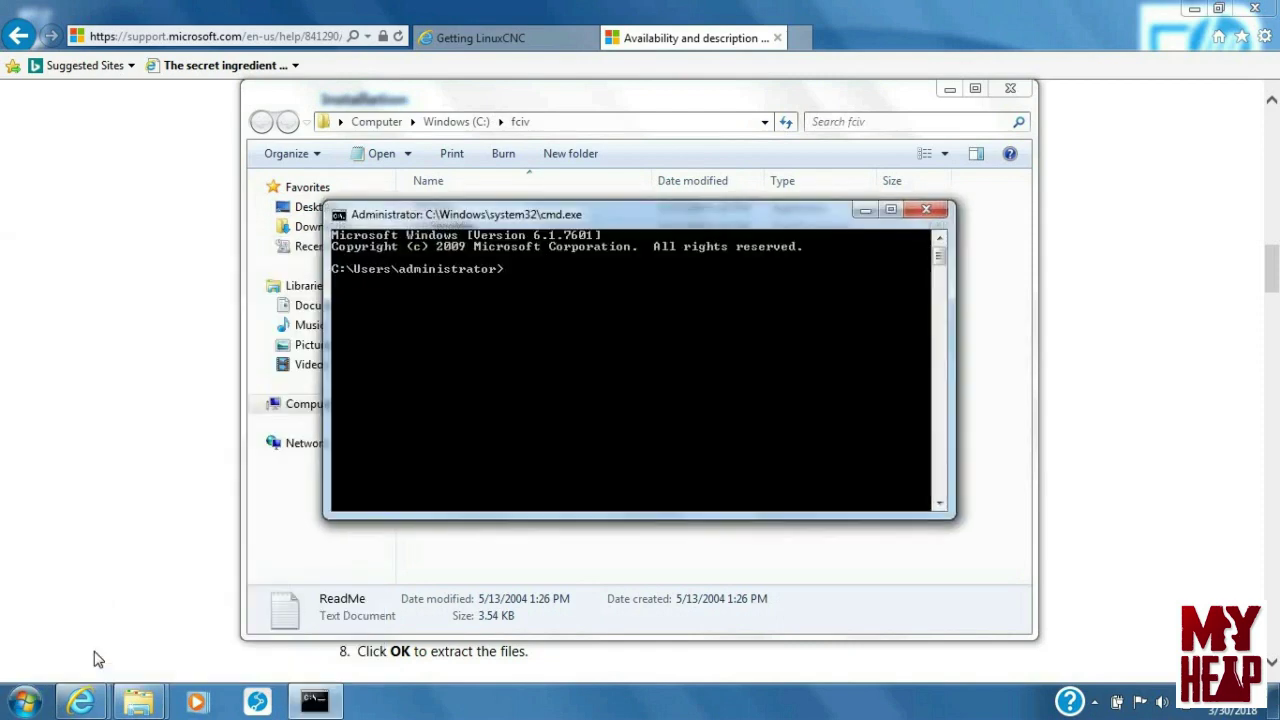
pyautogui.moveTo(608, 211); pyautogui.dragTo(549, 157)
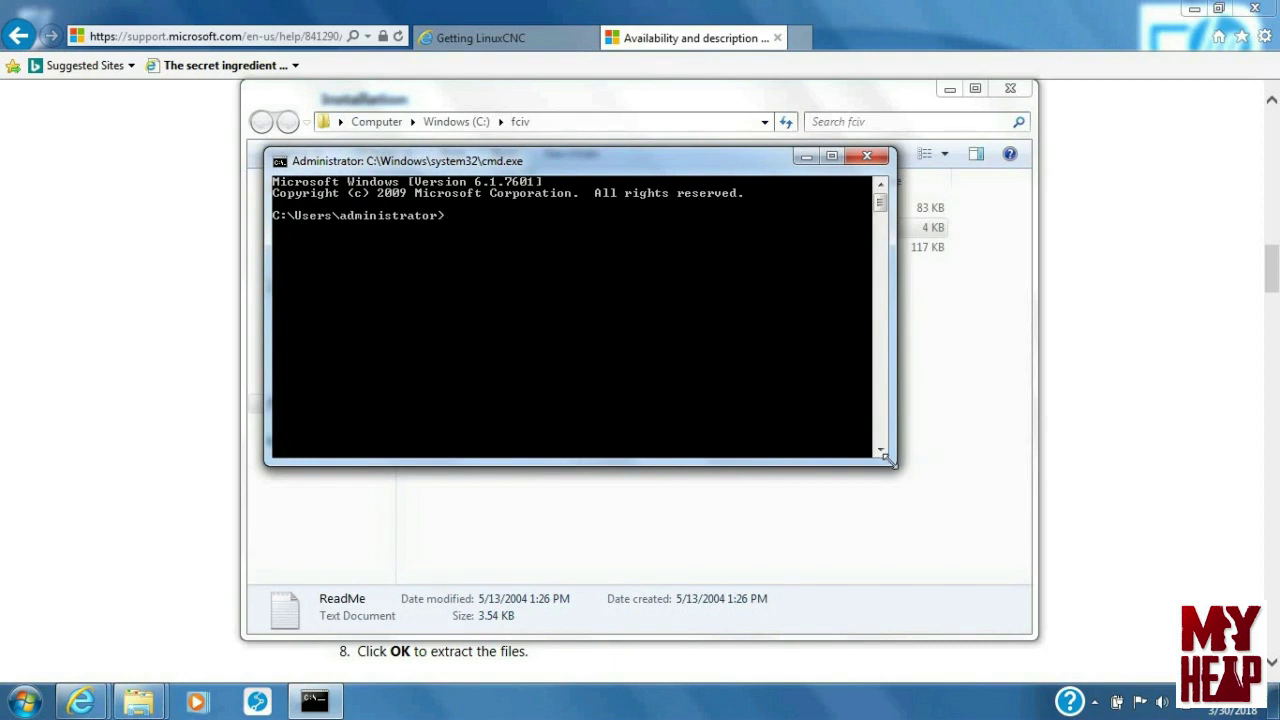
pyautogui.moveTo(890, 462); pyautogui.dragTo(1060, 557)
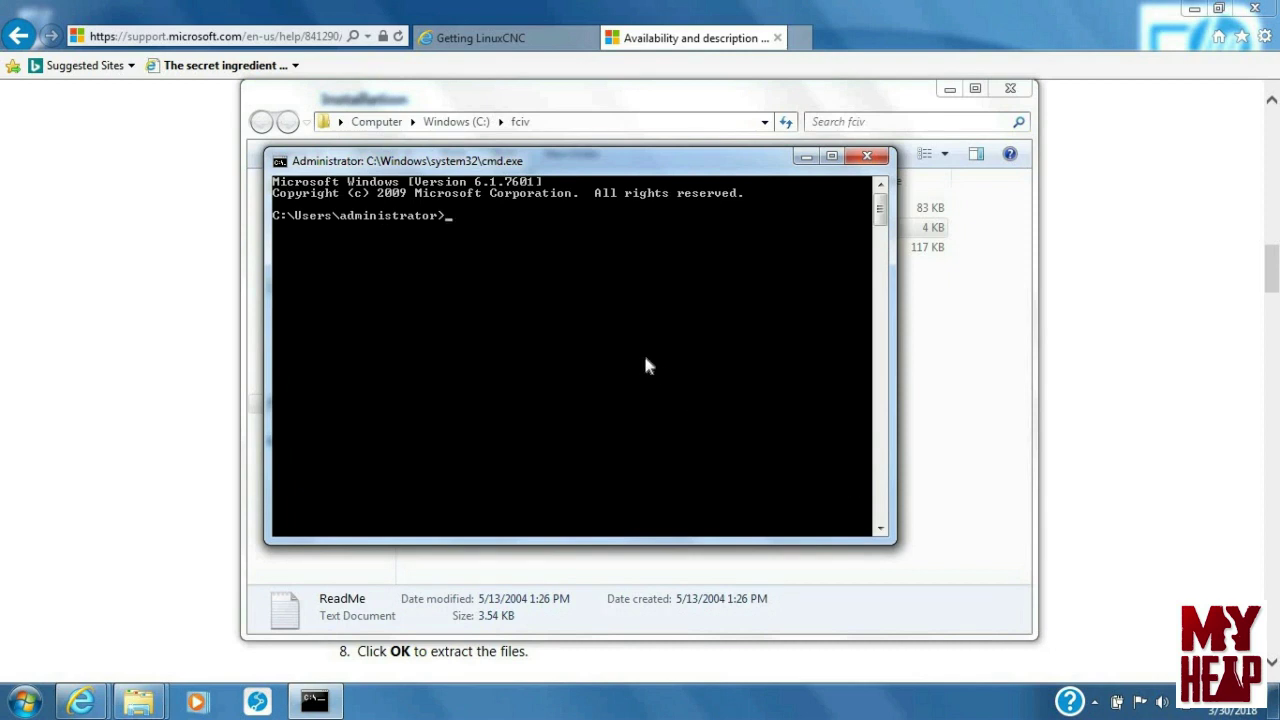
# - Change into the Downloads folder with cd Downloads and list its files with dir
pyautogui.write('cd Downloads')
pyautogui.press('Return')
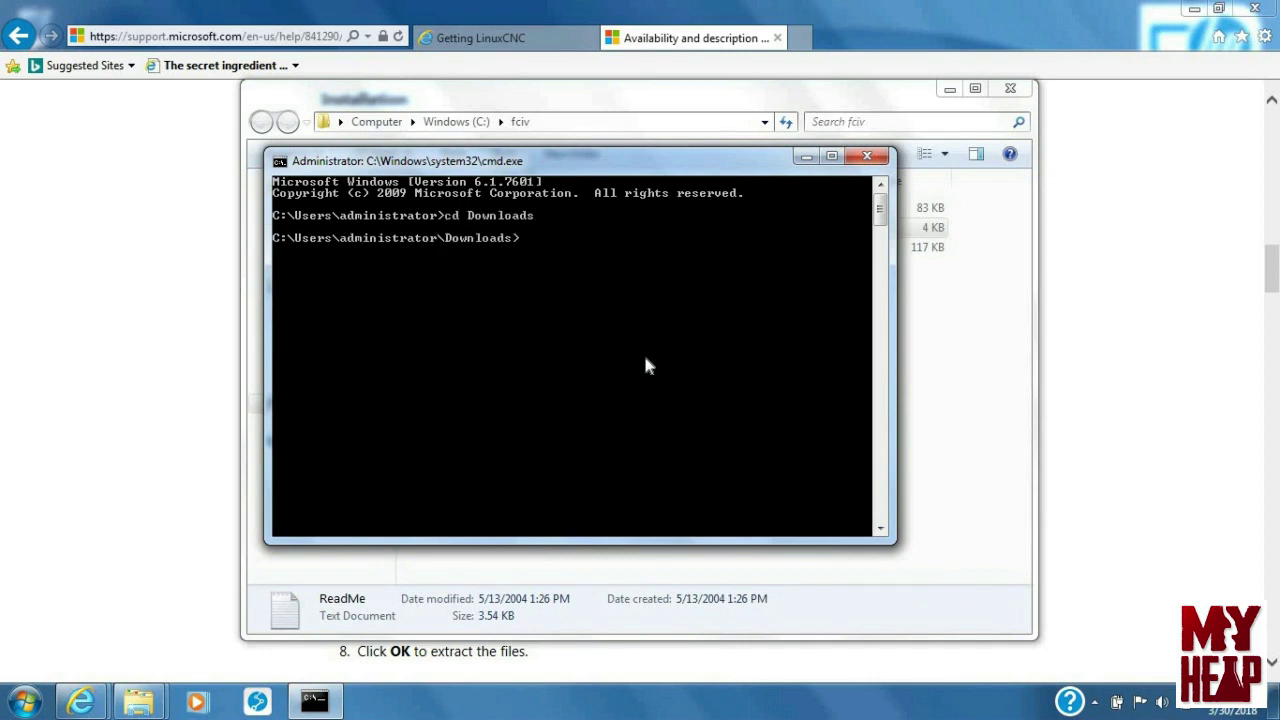
pyautogui.write('dir')
pyautogui.press('Return')
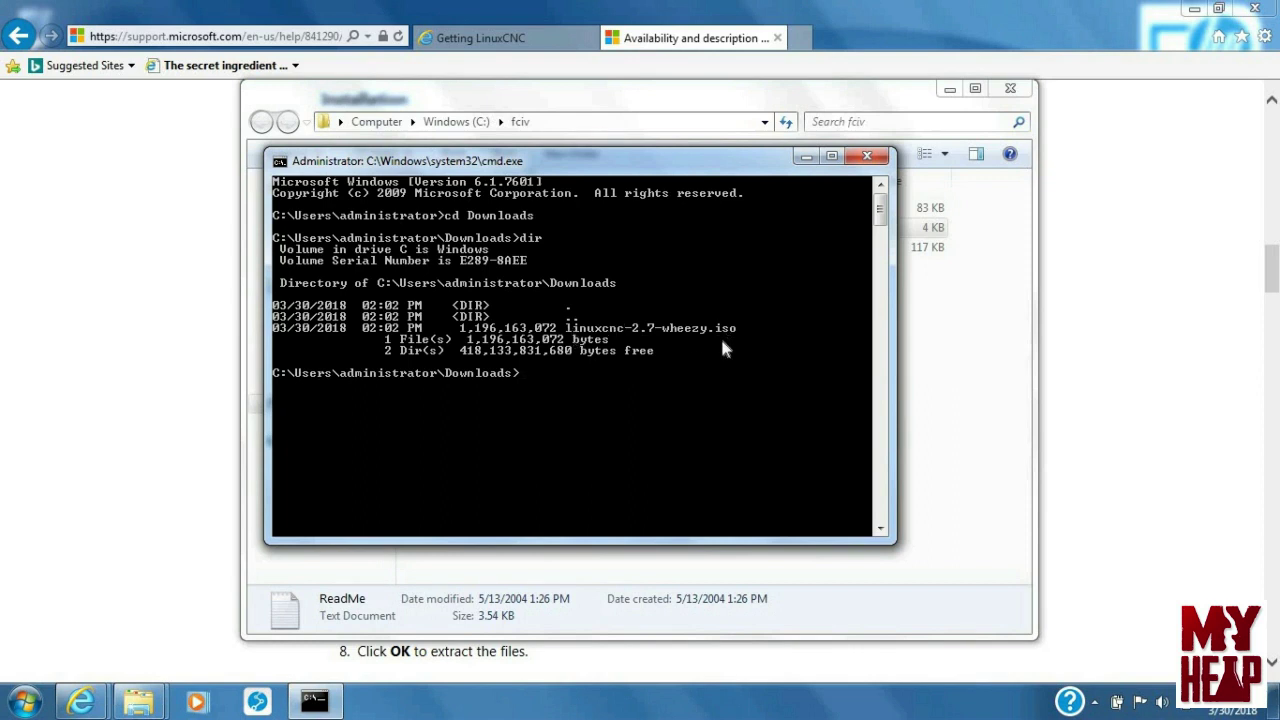
# - Run c:\fciv\fciv.exe on linuxcnc-2.7-wheezy.iso to get its MD5 checksum
pyautogui.write('c:\\fciv\\fciv.exe')
pyautogui.write('linu')
pyautogui.press('Tab')
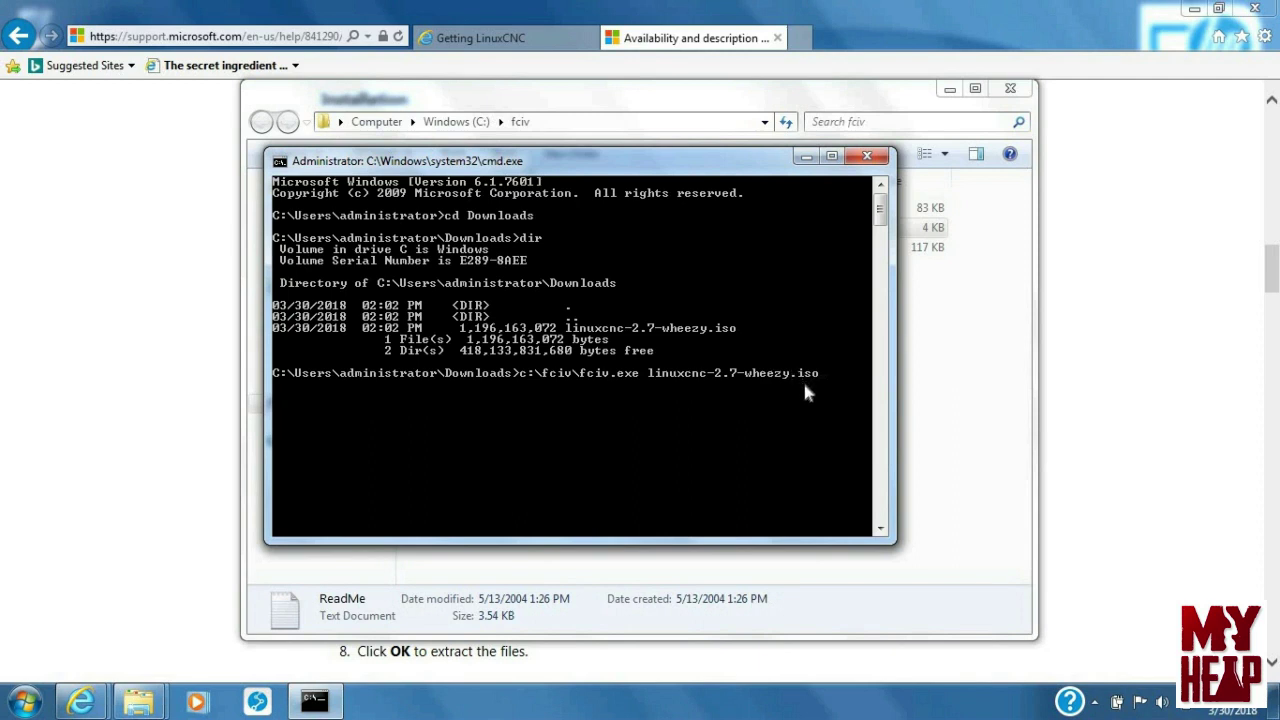
pyautogui.press('Return')
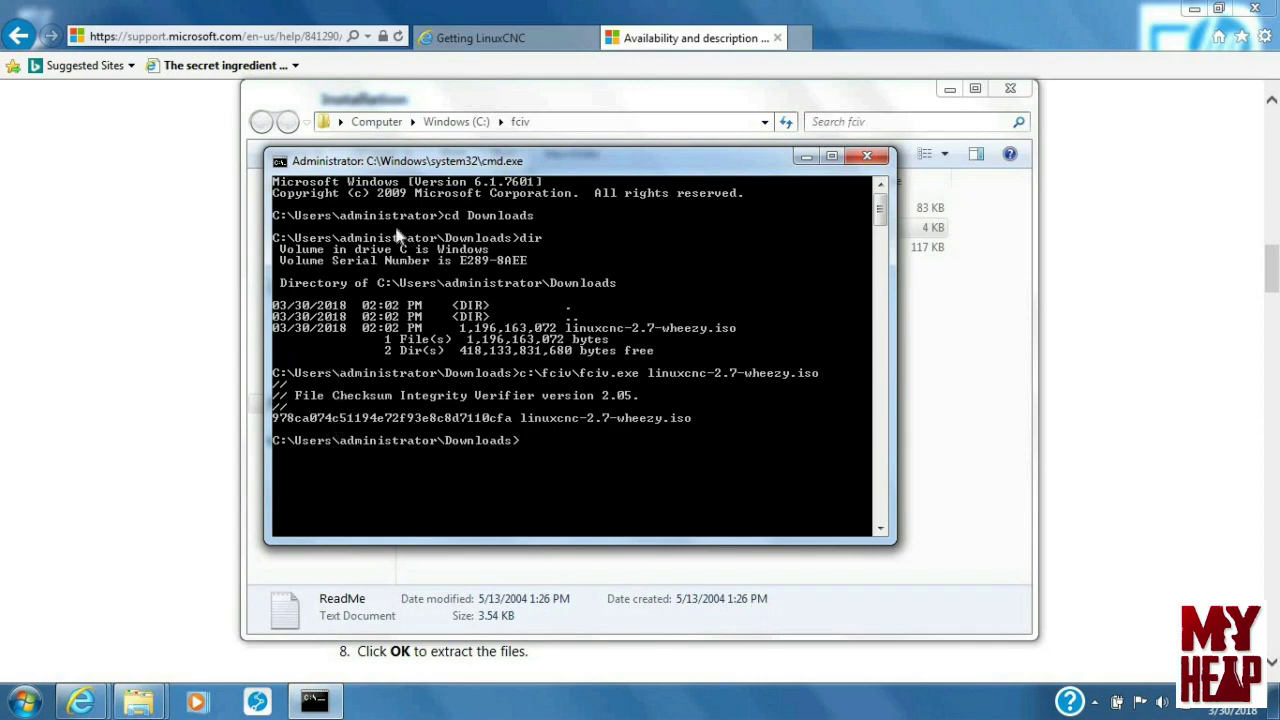
# - Place the cmd window's computed MD5 beside the md5sum published in section 1.3
pyautogui.click(190, 268)
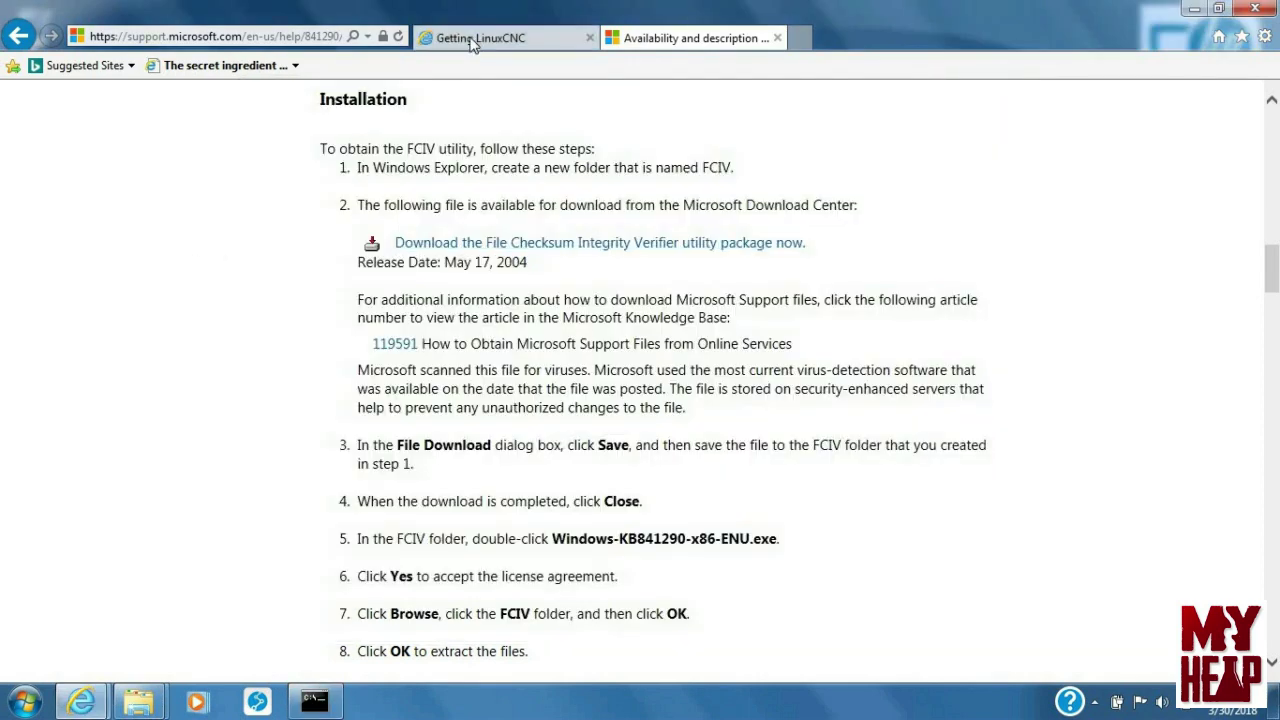
pyautogui.click(475, 40)
pyautogui.scroll(-1, 751, 369)
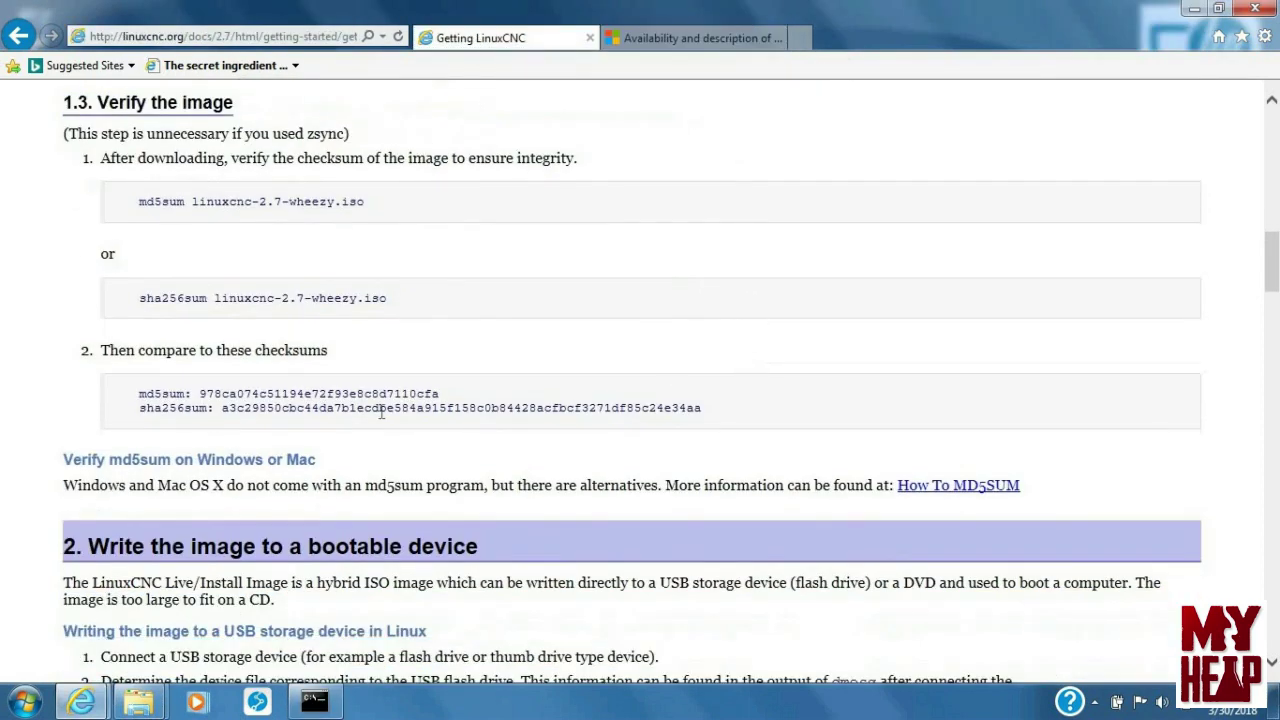
pyautogui.click(314, 702)
pyautogui.moveTo(535, 163); pyautogui.dragTo(767, 113)
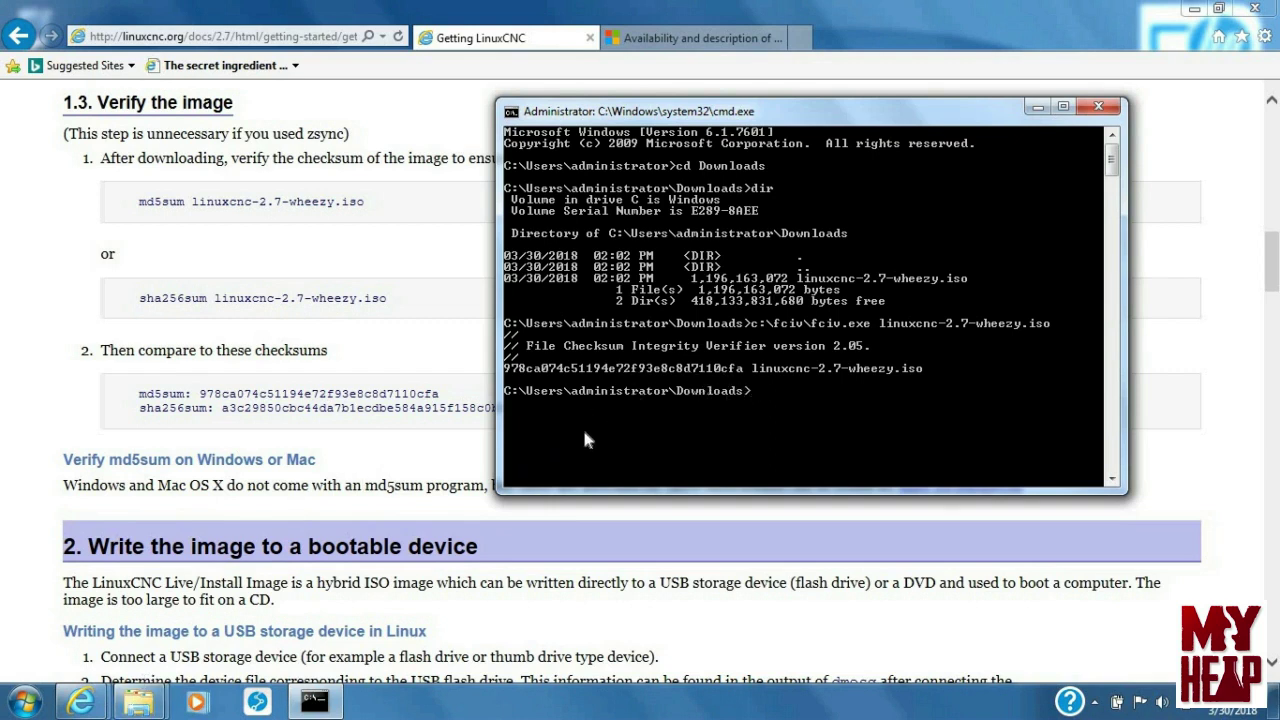
# - Delete the fciv folder from drive C
pyautogui.click(143, 703)
pyautogui.click(285, 617)
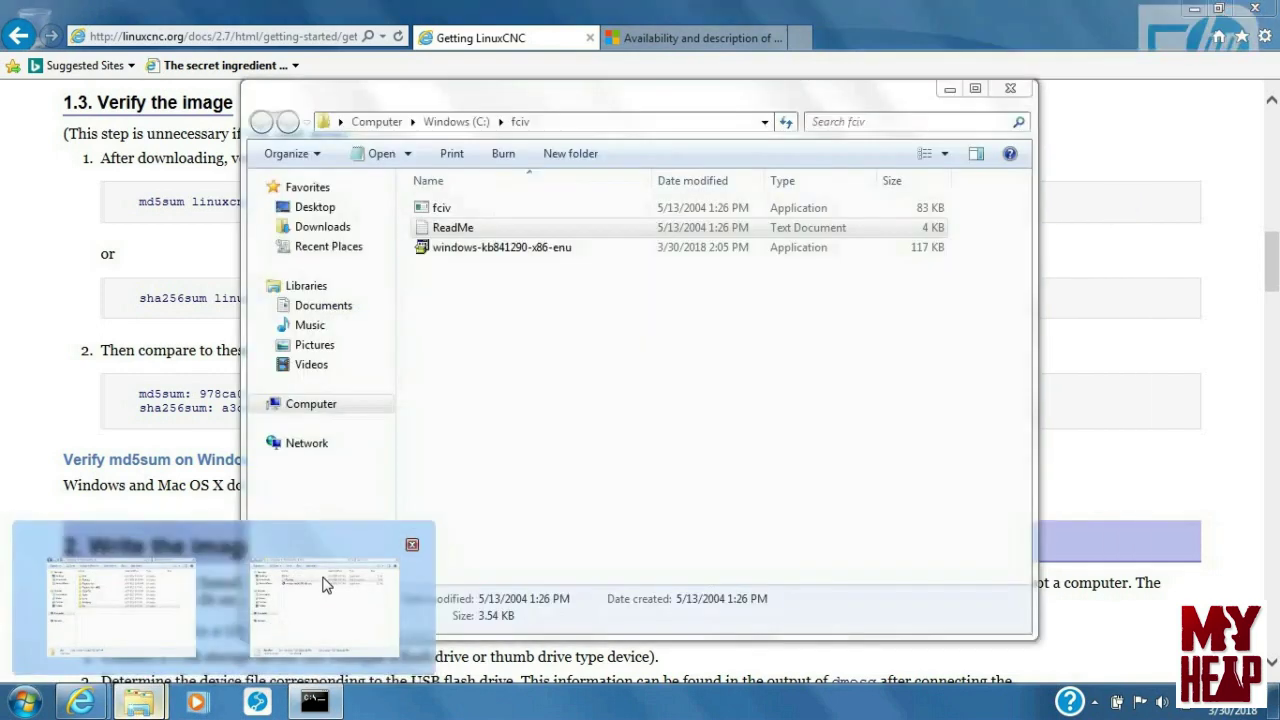
pyautogui.click(452, 122)
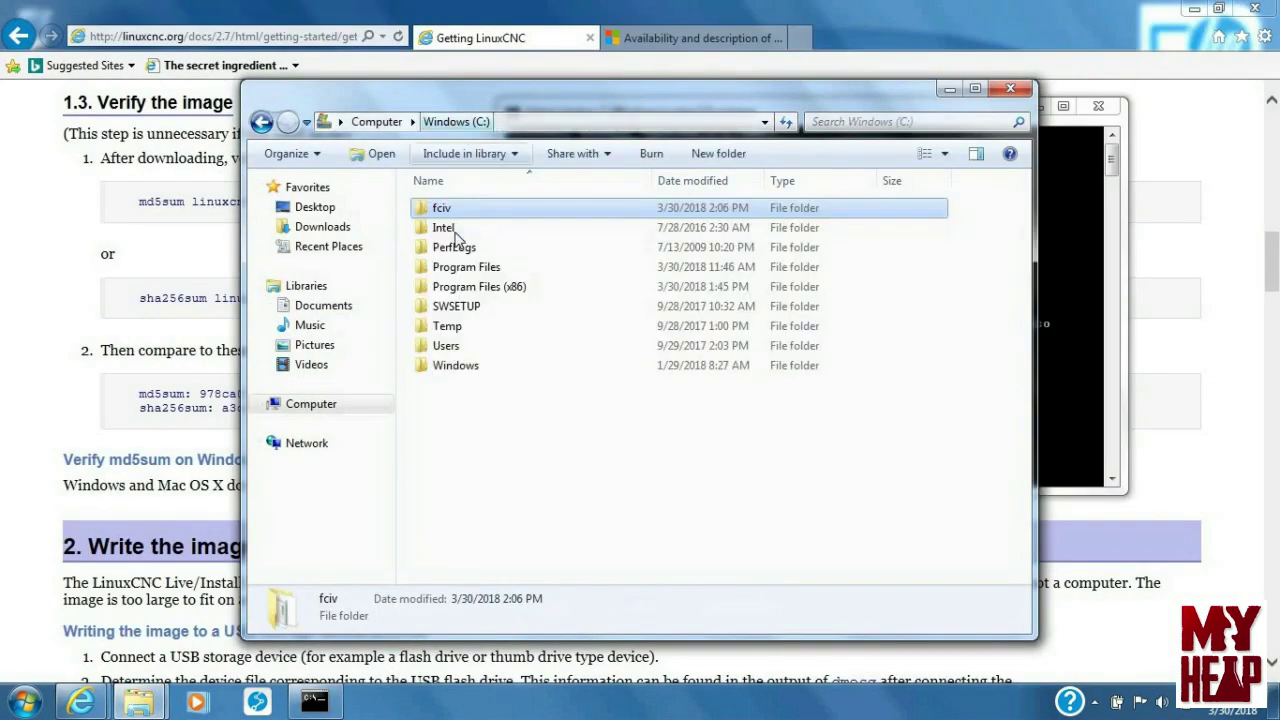
pyautogui.click(443, 210)
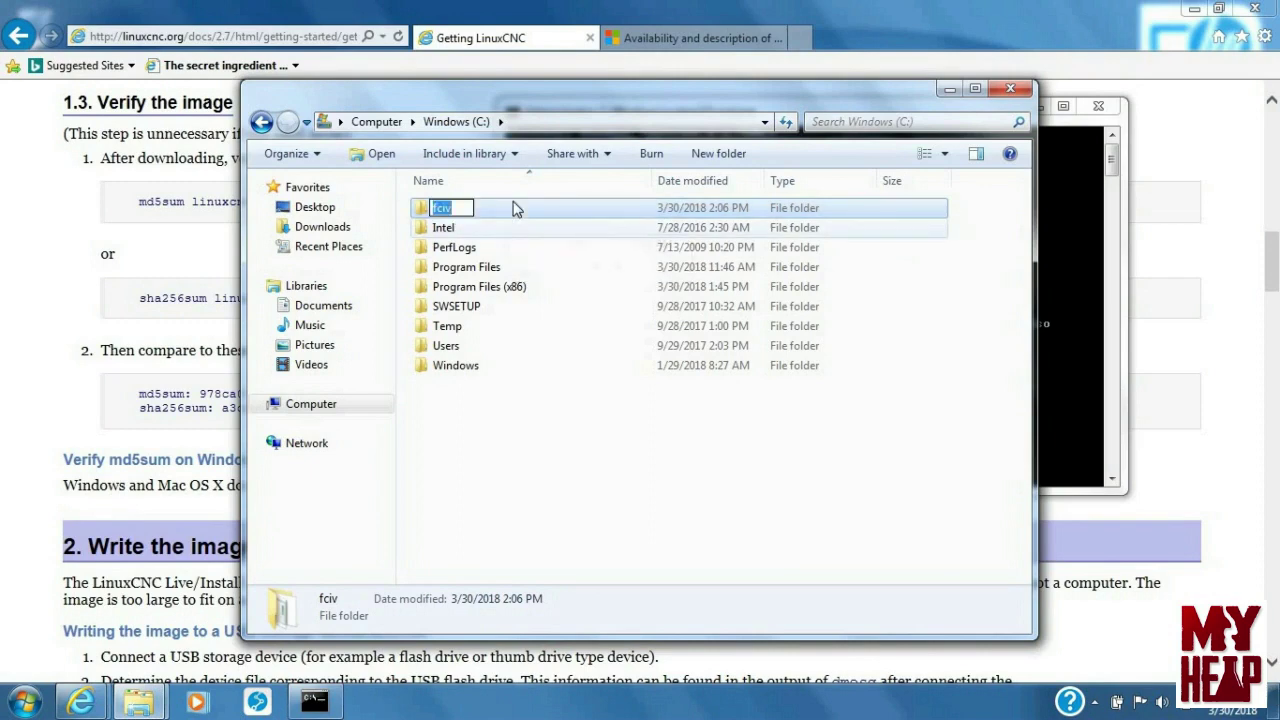
pyautogui.click(514, 210)
pyautogui.click(441, 210)
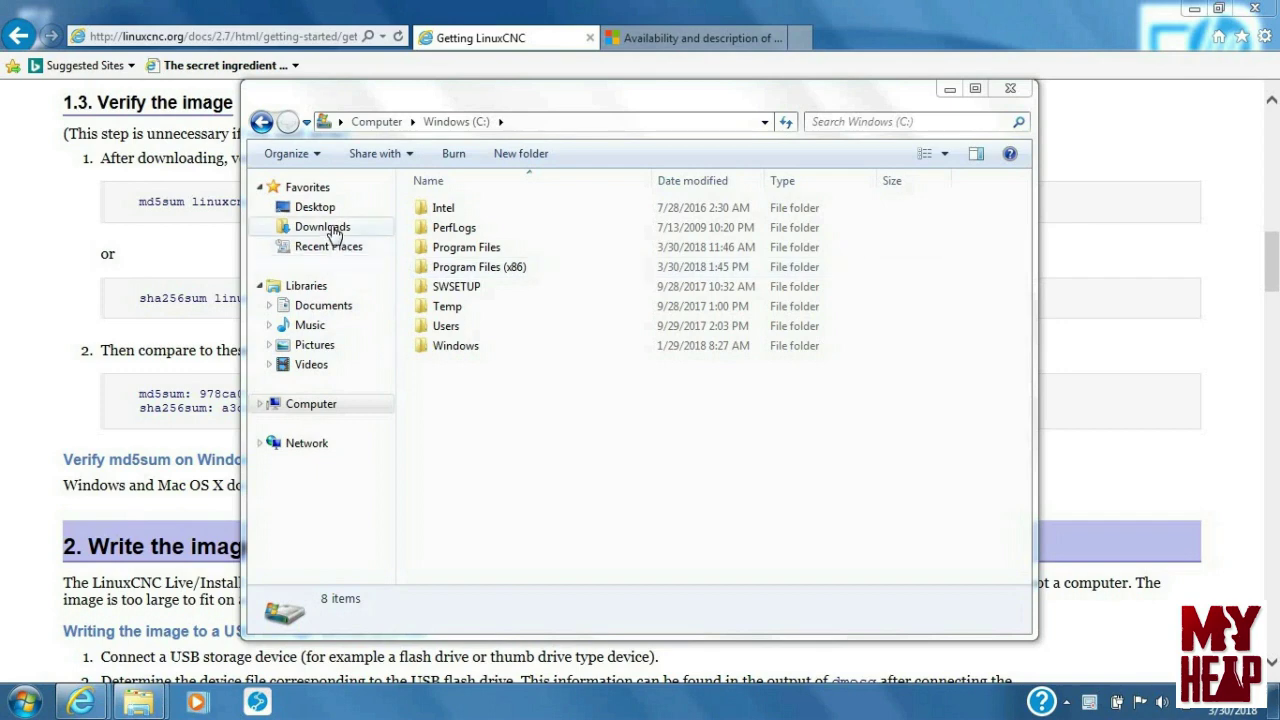
# - Permanently delete the linuxcnc-2.7-wheezy ISO from Downloads and close Explorer
pyautogui.click(334, 230)
pyautogui.click(450, 219)
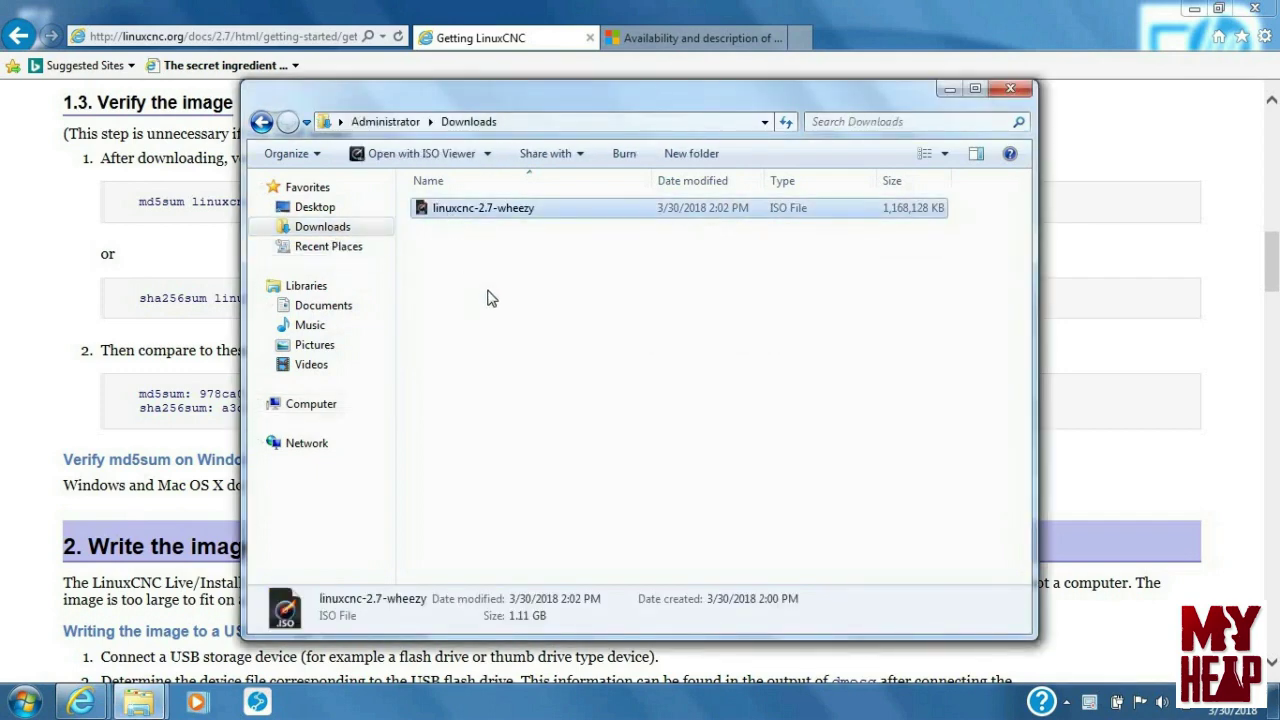
pyautogui.hotkey('shift', 'Delete')
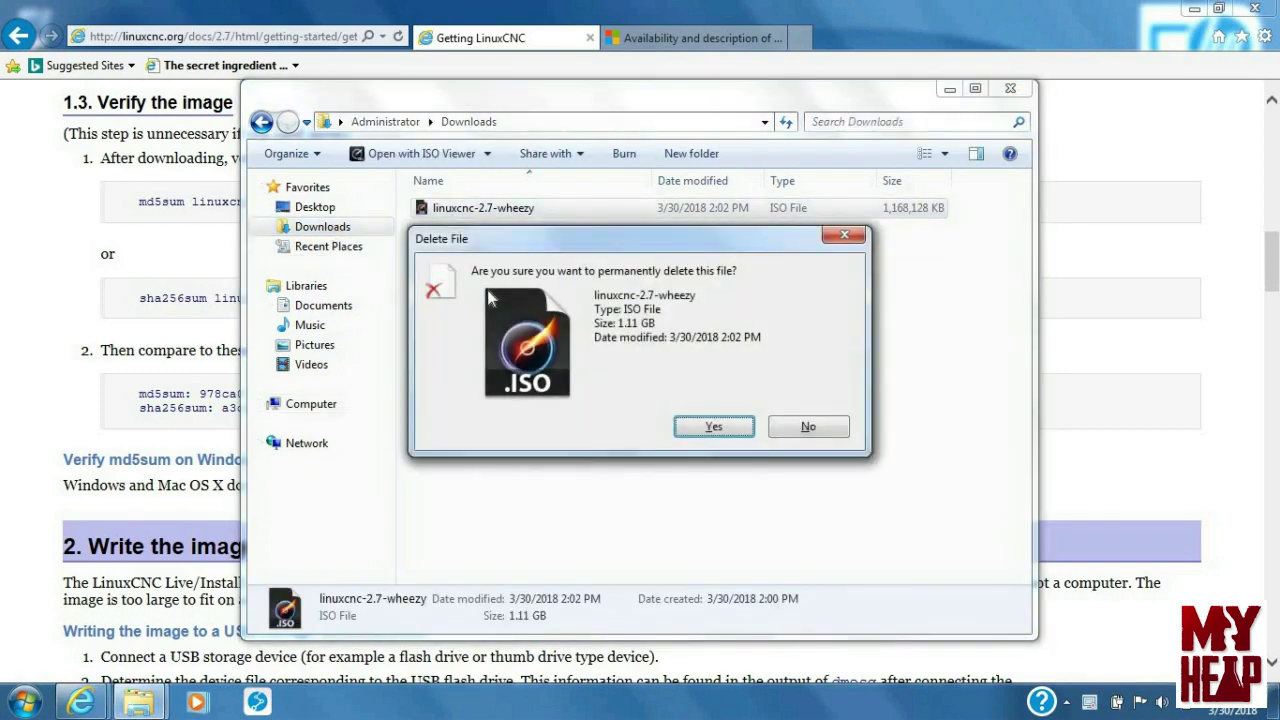
pyautogui.click(716, 427)
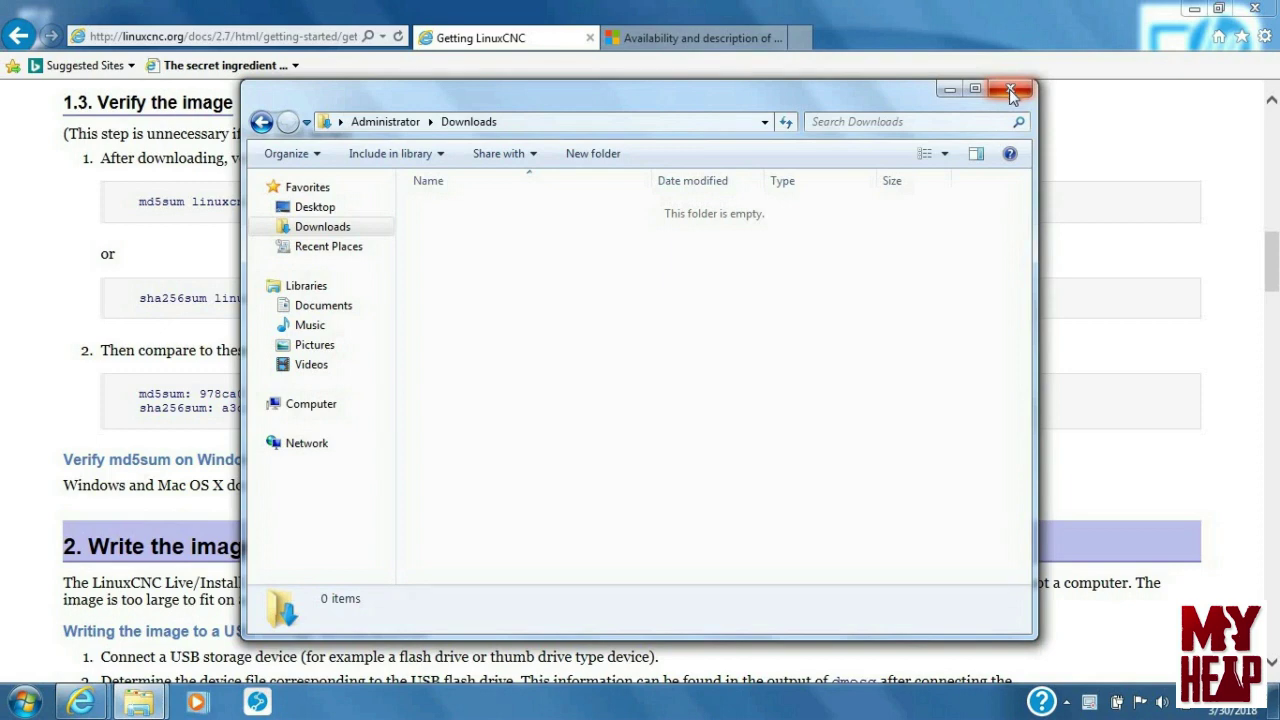
pyautogui.click(1010, 90)
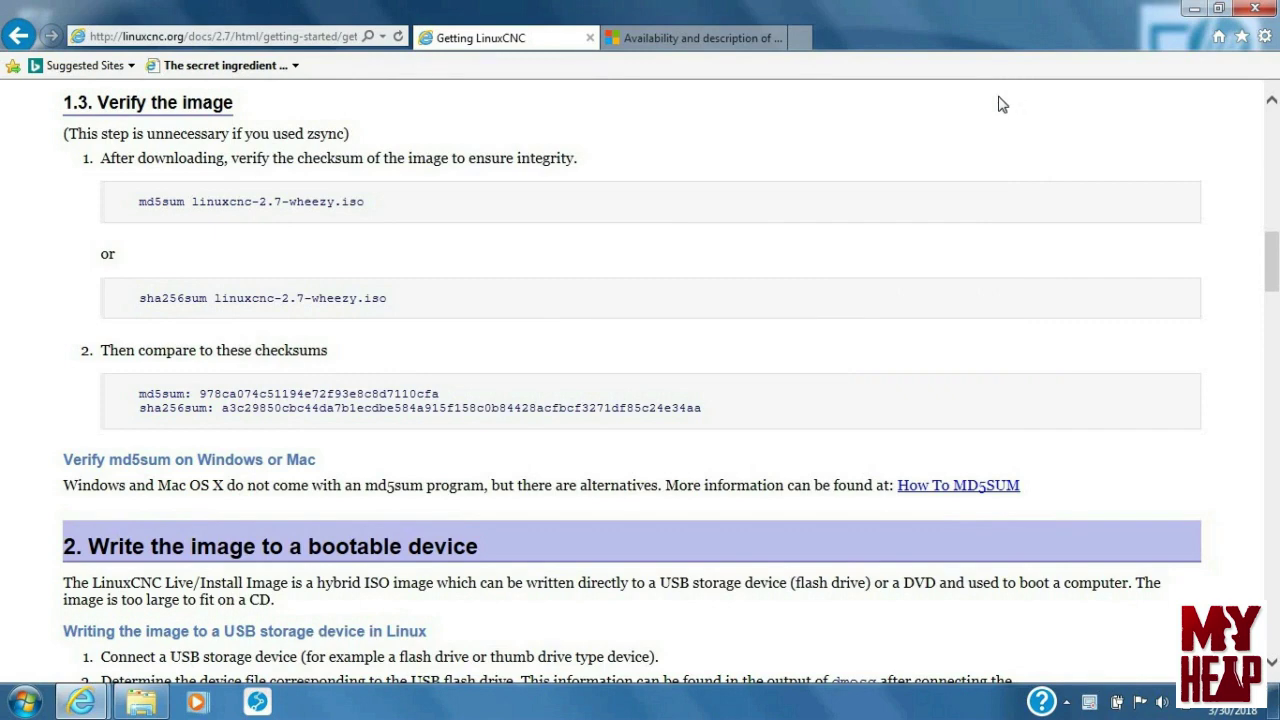
# - Close the Microsoft FCIV support tab, returning to the LinuxCNC page
pyautogui.click(746, 38)
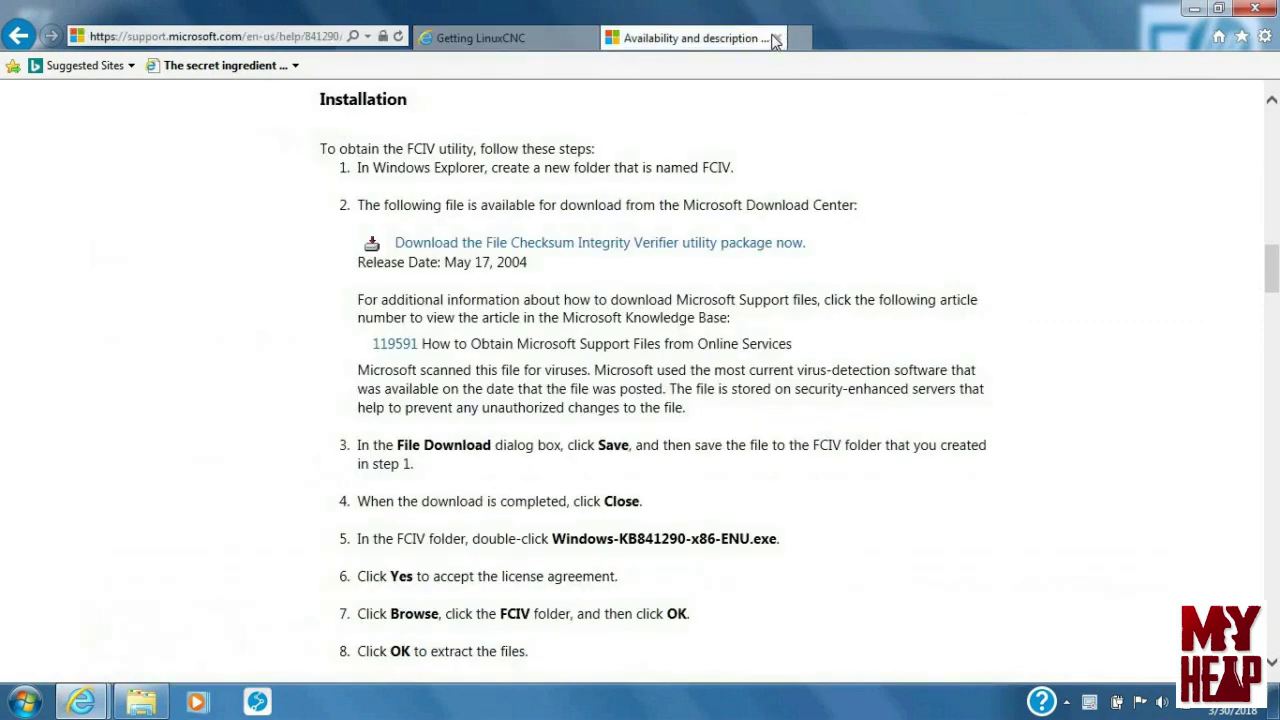
pyautogui.click(779, 38)
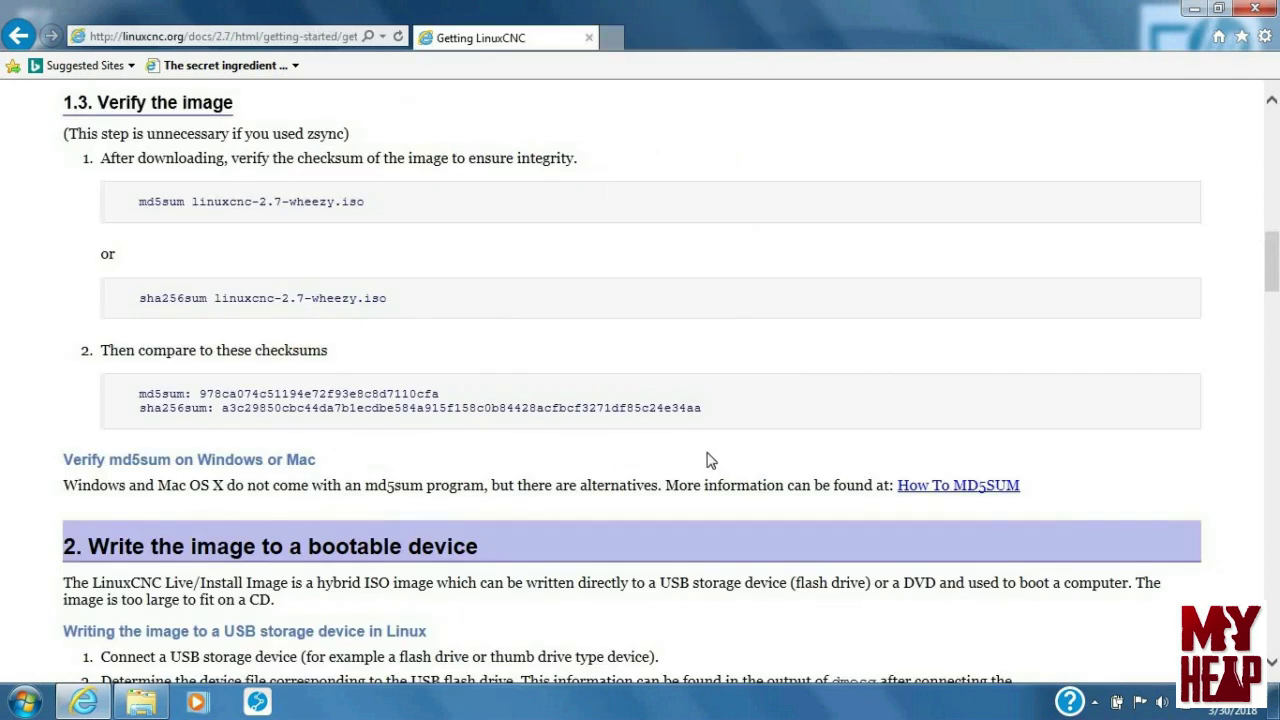
pyautogui.scroll(4, 697, 383)
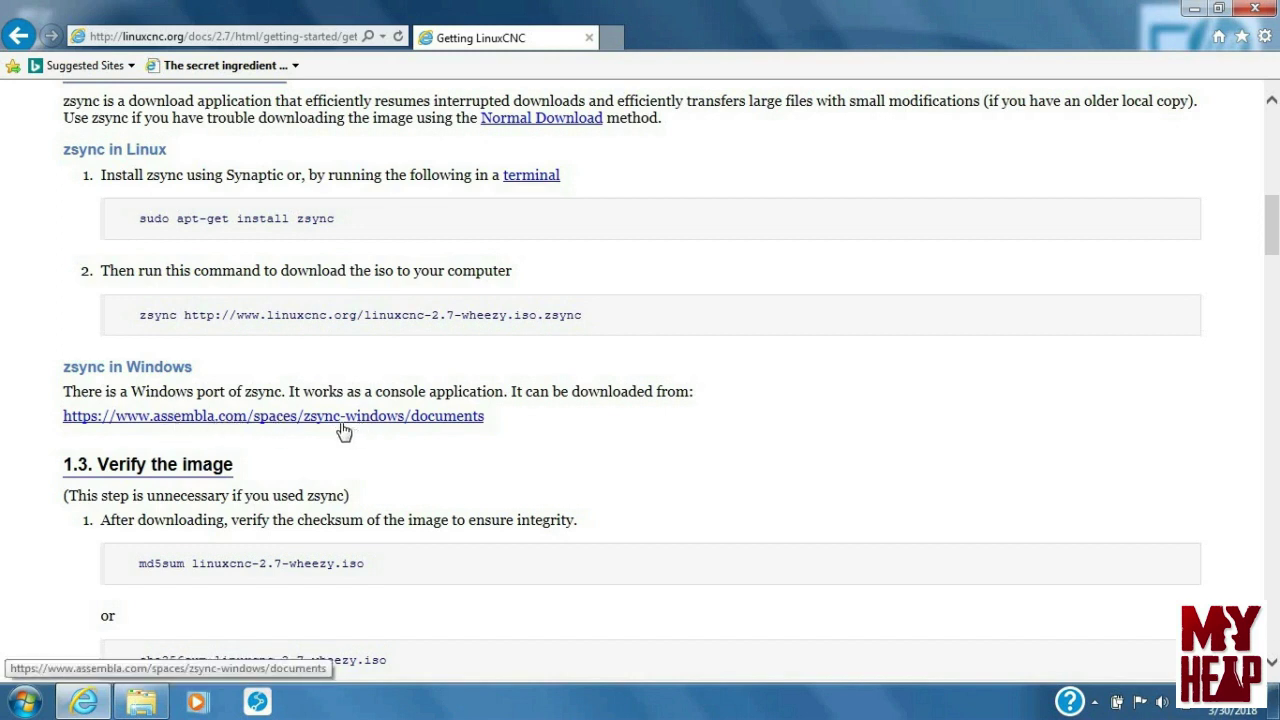
# - Open the Assembla zsync-windows Files list in its own new tab
pyautogui.click(444, 419)
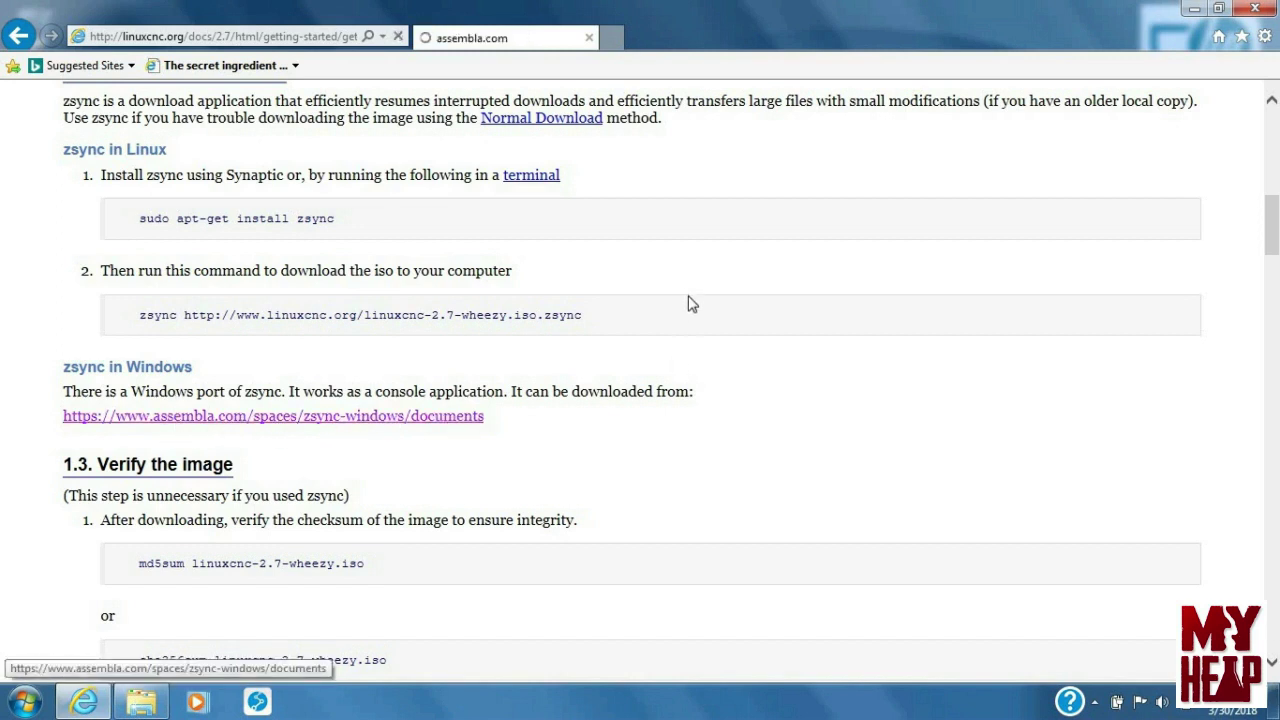
pyautogui.click(18, 36)
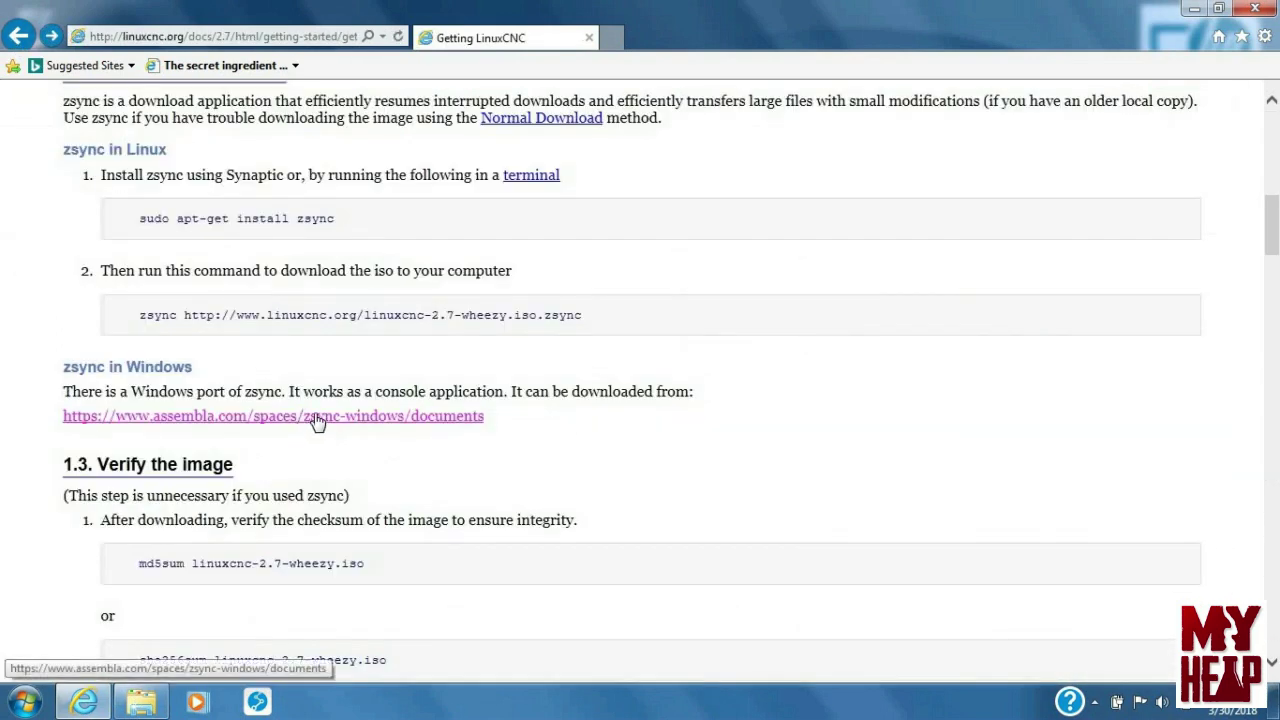
pyautogui.rightClick(316, 421)
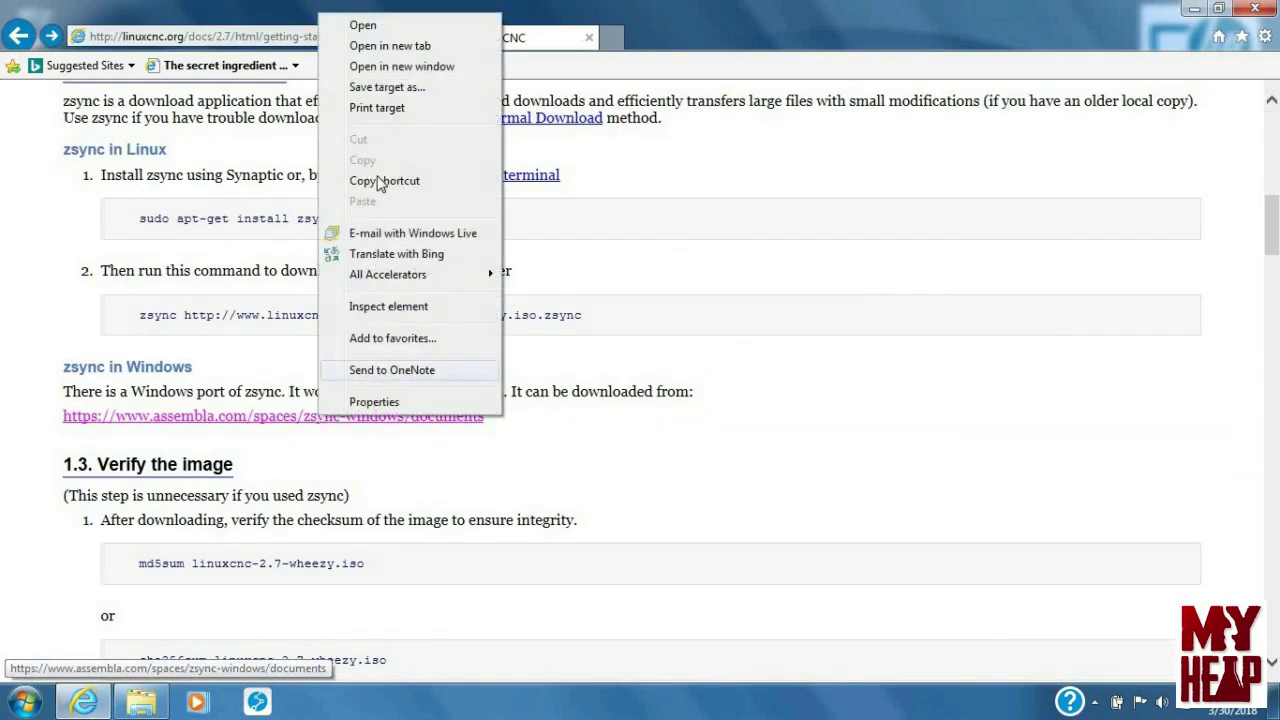
pyautogui.click(405, 46)
pyautogui.click(635, 38)
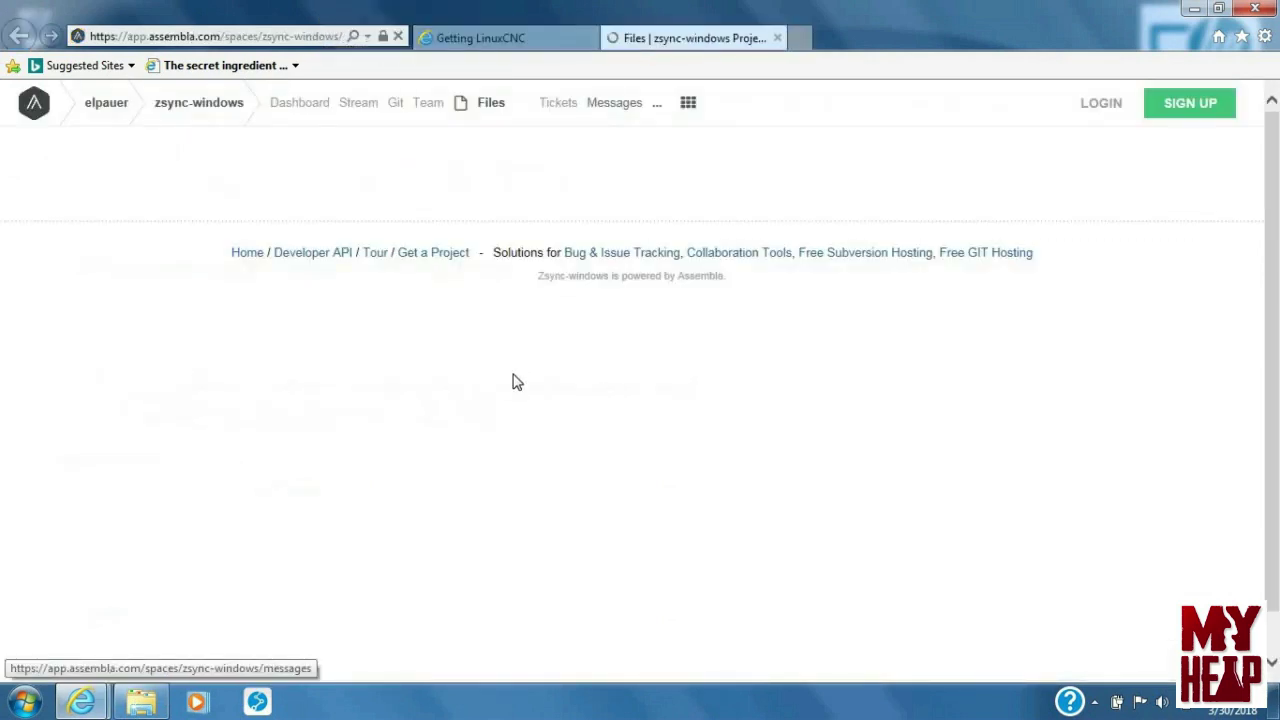
pyautogui.scroll(-3, 483, 340)
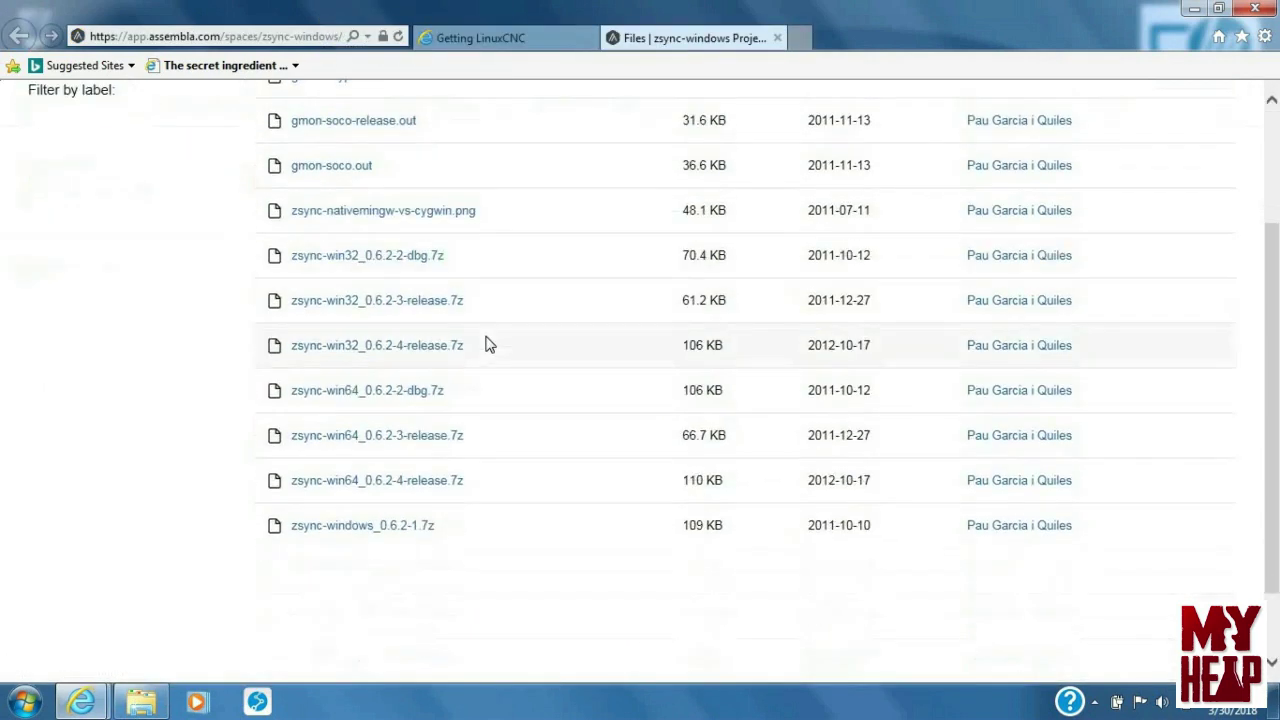
pyautogui.scroll(2, 477, 349)
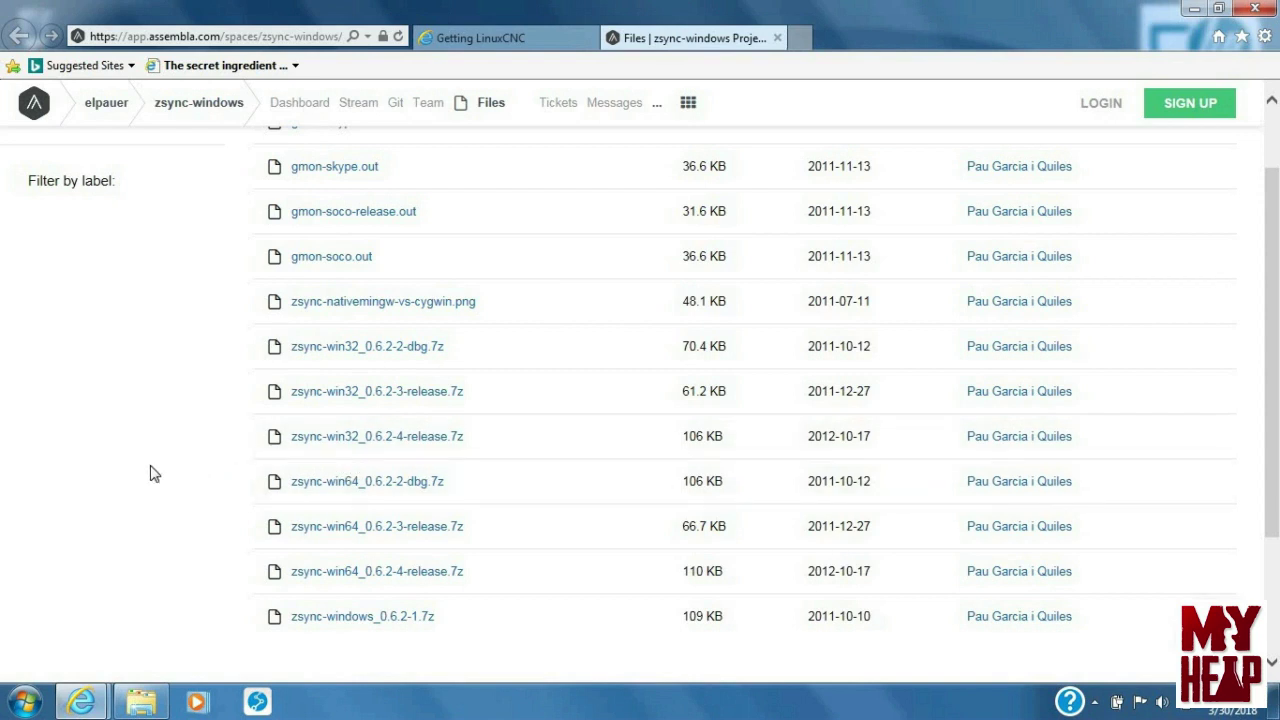
pyautogui.click(26, 701)
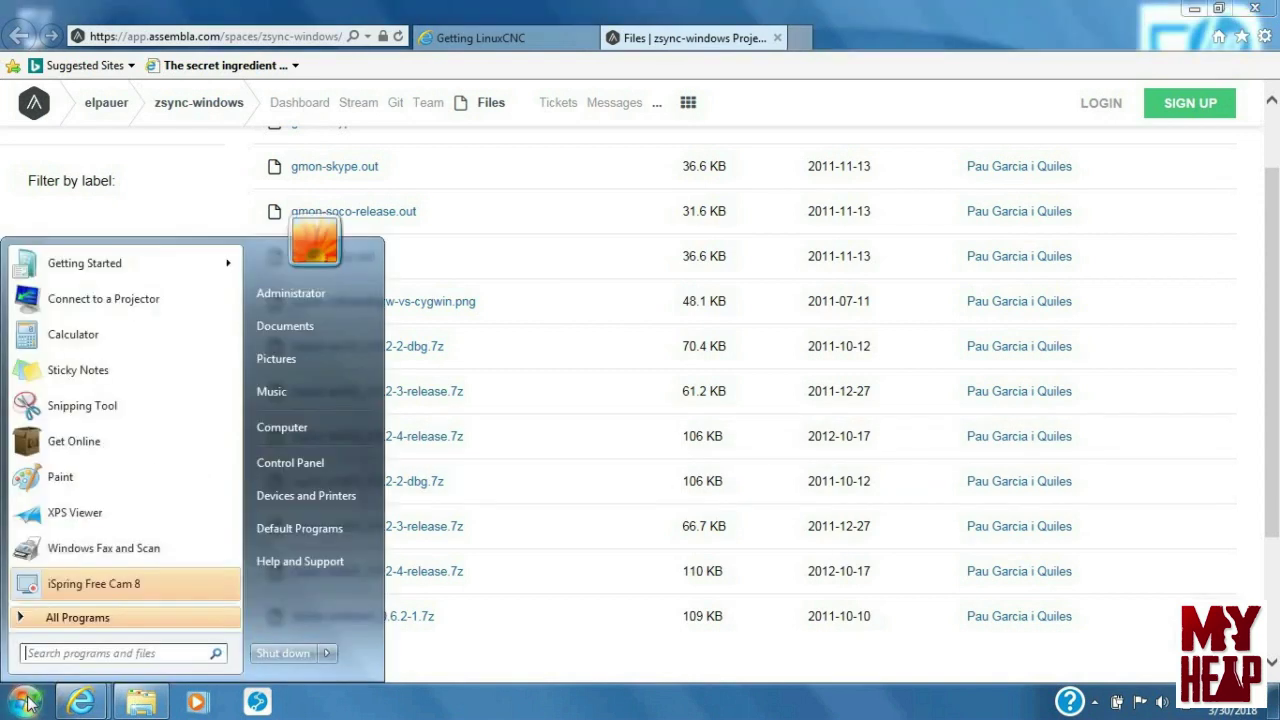
pyautogui.rightClick(303, 428)
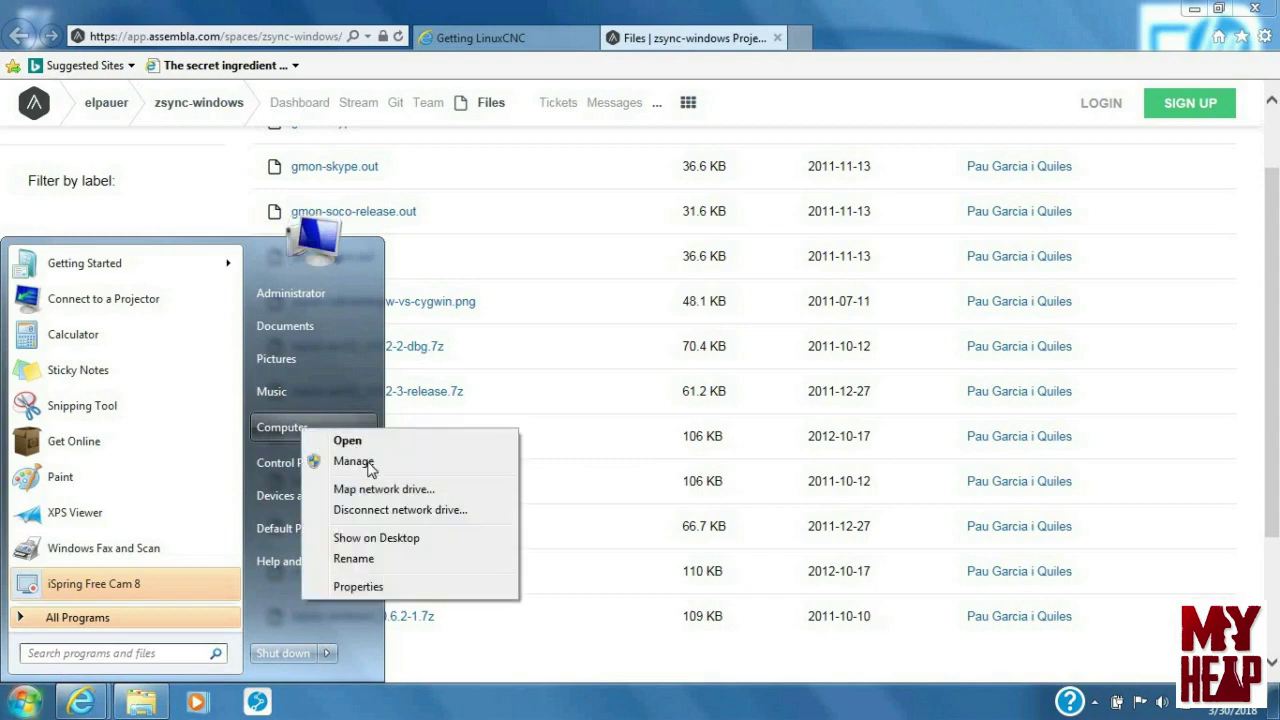
pyautogui.click(374, 587)
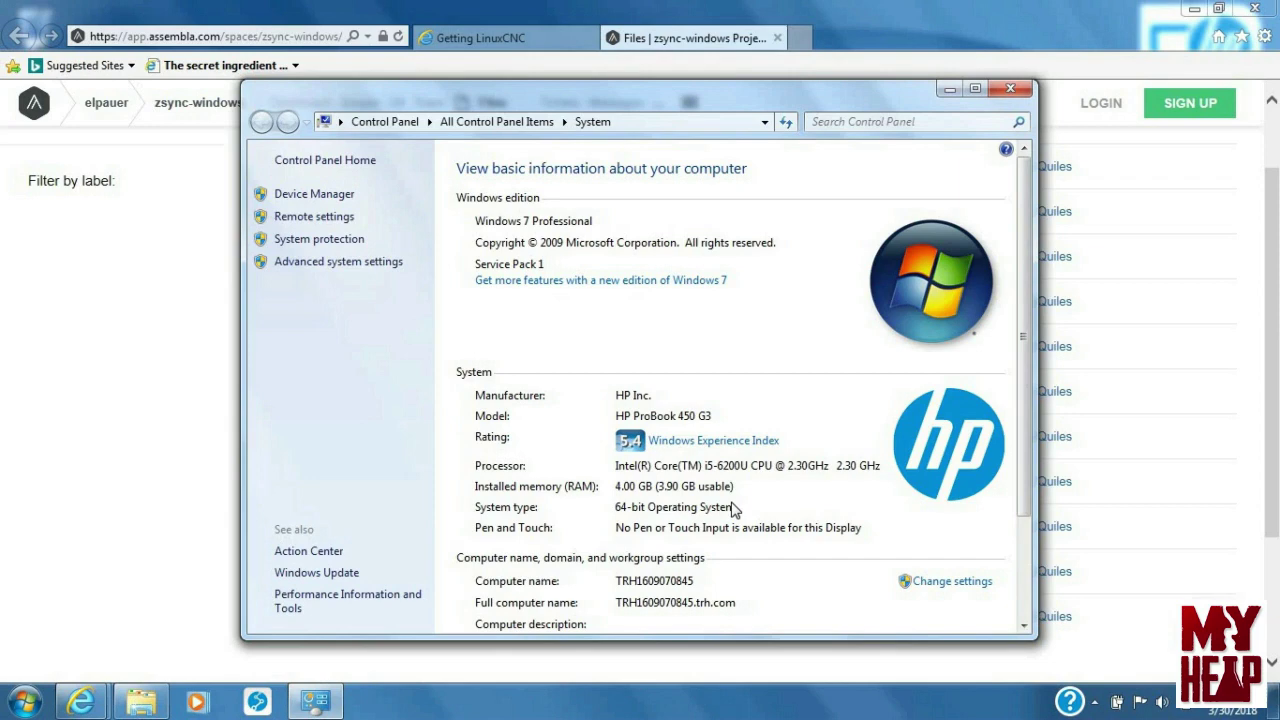
pyautogui.click(1012, 89)
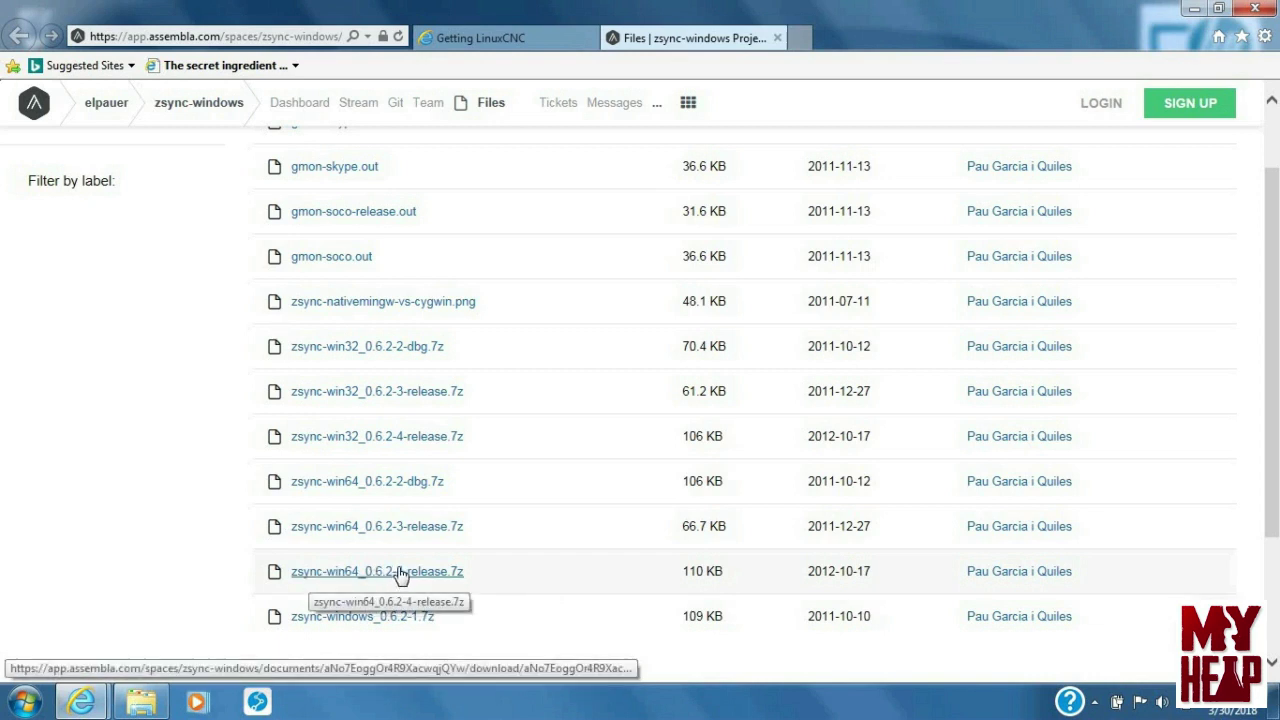
# - Download and save zsync-win64_0.6.2-4-release.7z from the Assembla Files list
pyautogui.click(323, 571)
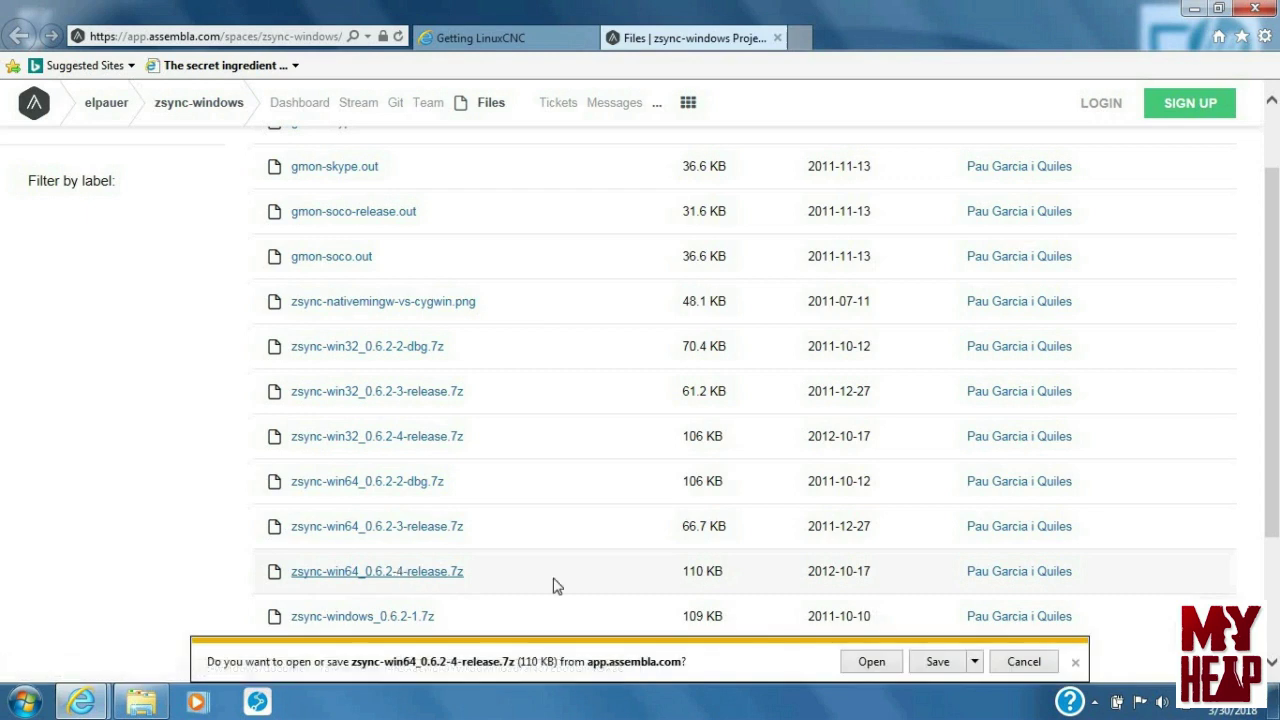
pyautogui.click(937, 662)
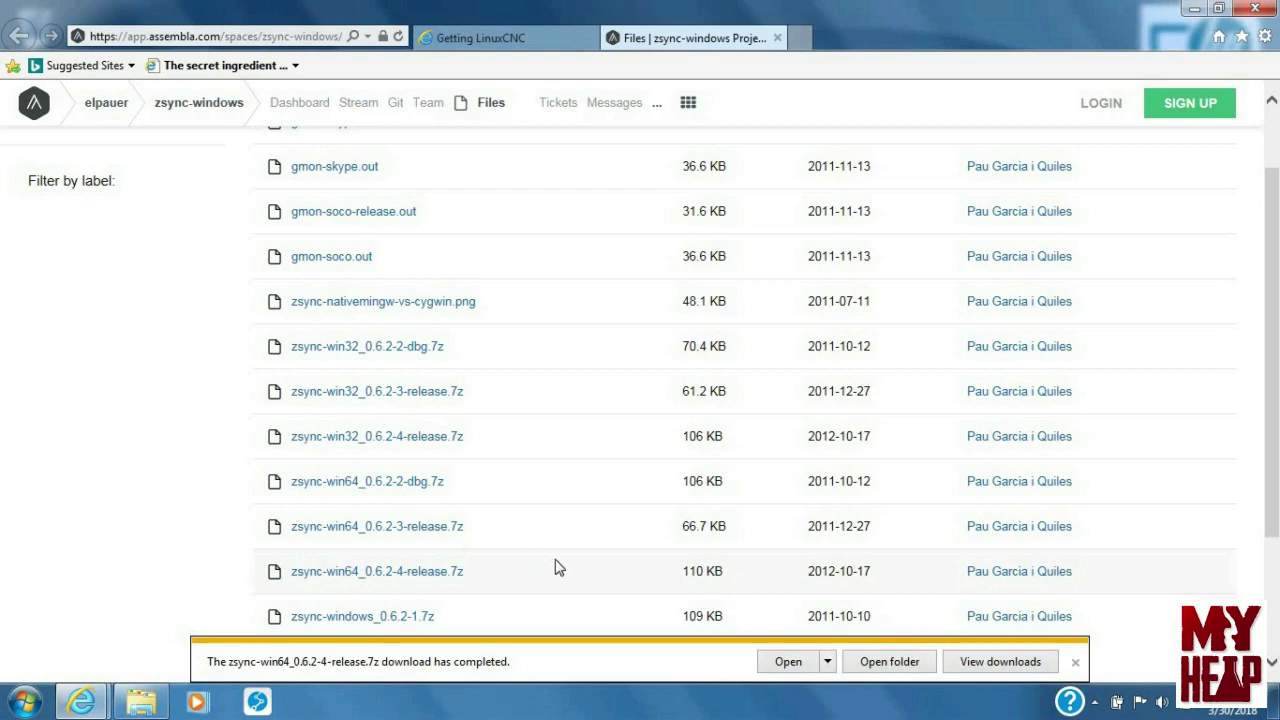
# - Open the Downloads folder holding the 111 KB zsync-win64_0.6.2-4-release.7z archive
pyautogui.click(873, 663)
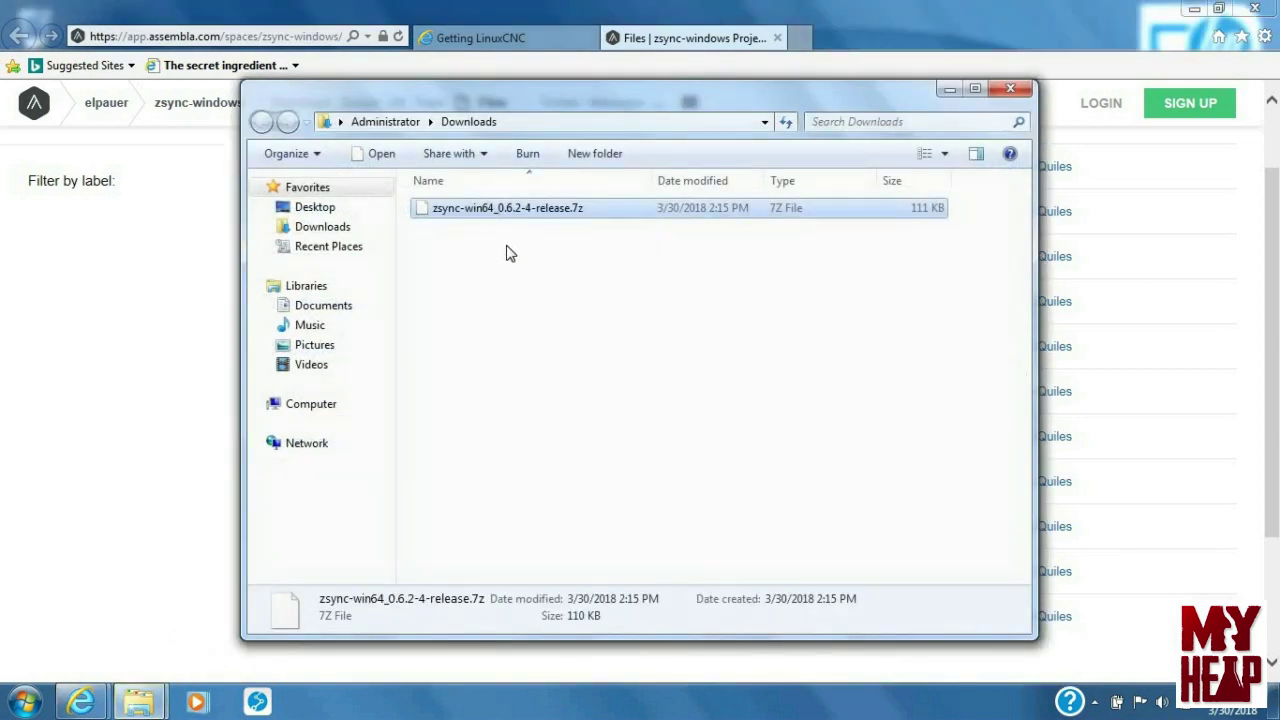
pyautogui.click(505, 245)
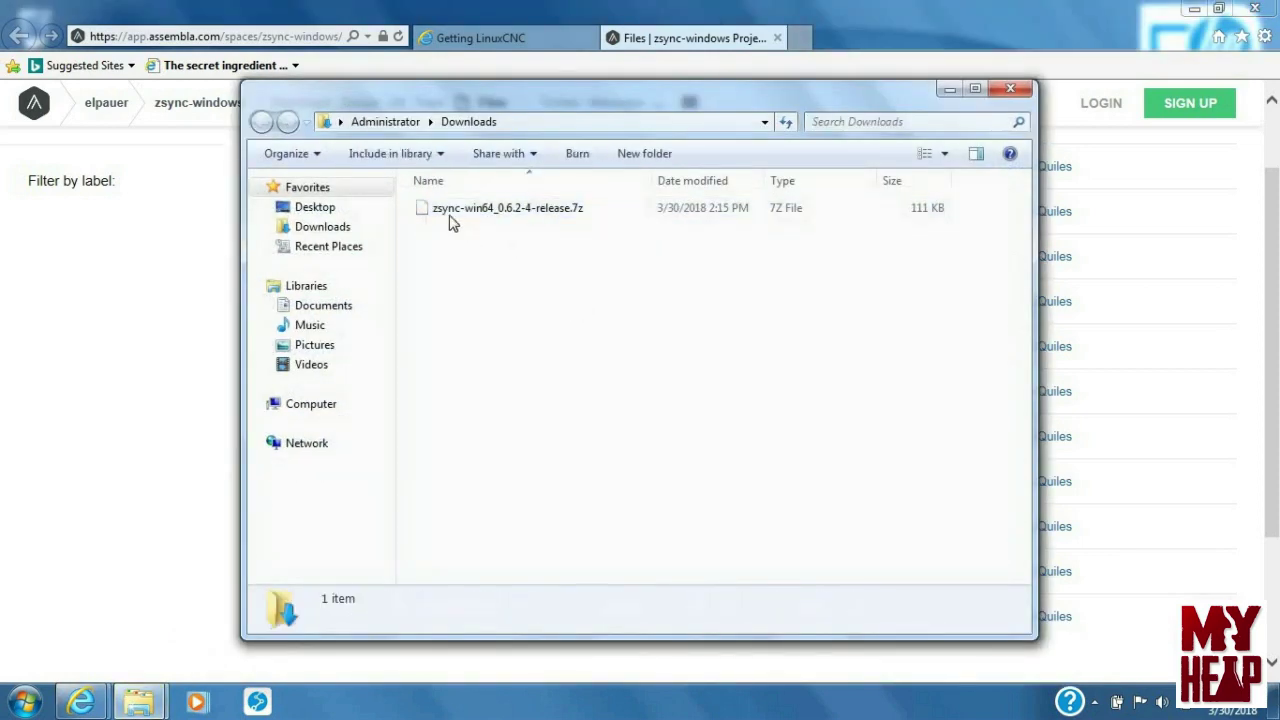
pyautogui.click(505, 218)
pyautogui.rightClick(510, 218)
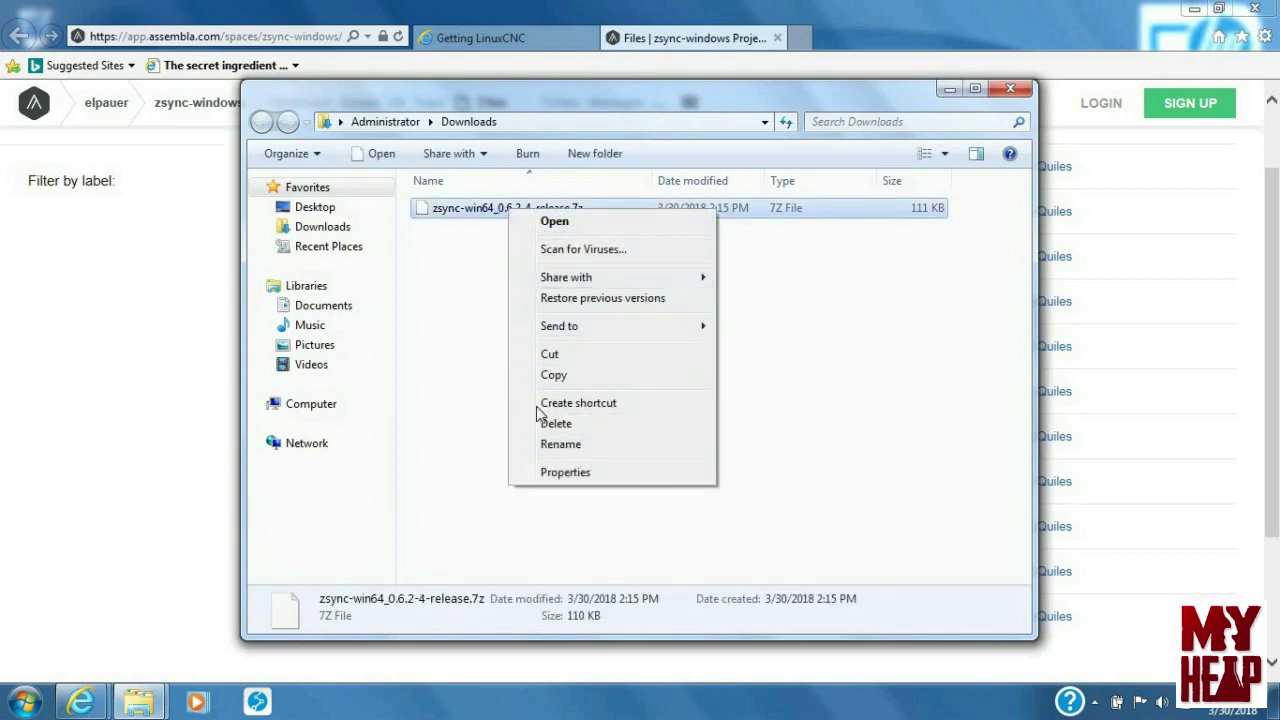
pyautogui.click(547, 316)
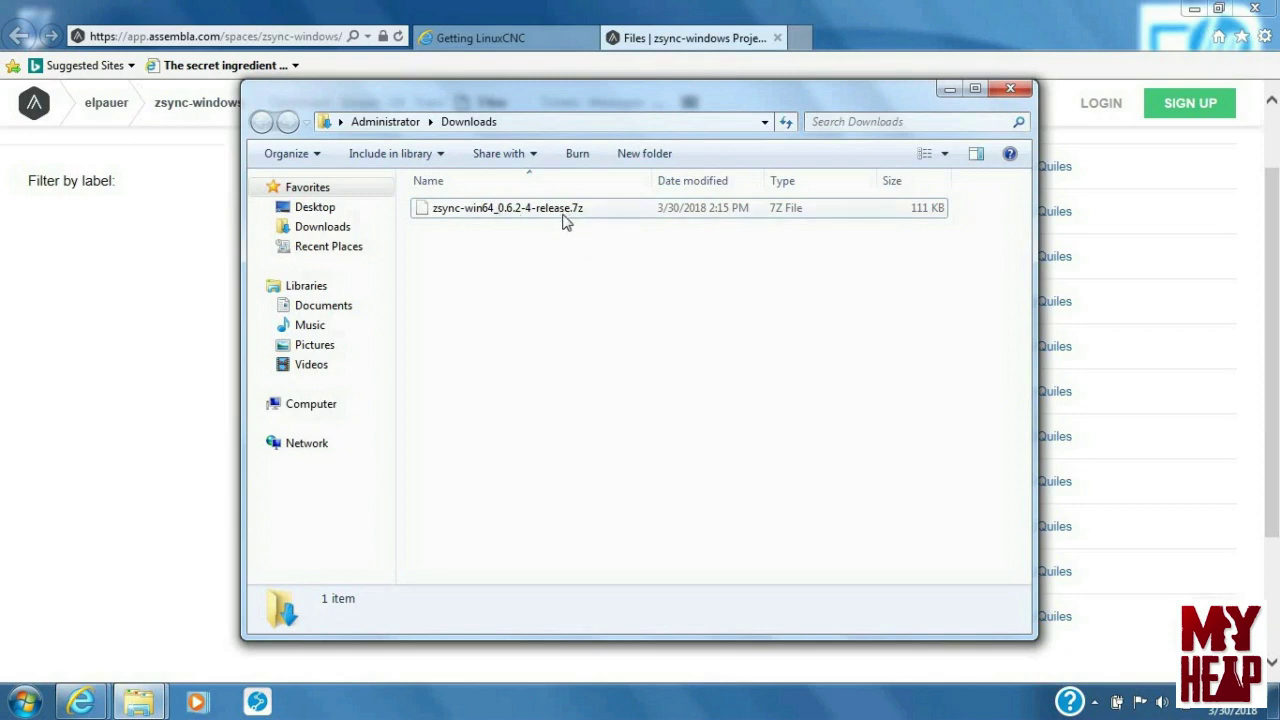
pyautogui.click(940, 89)
pyautogui.click(803, 40)
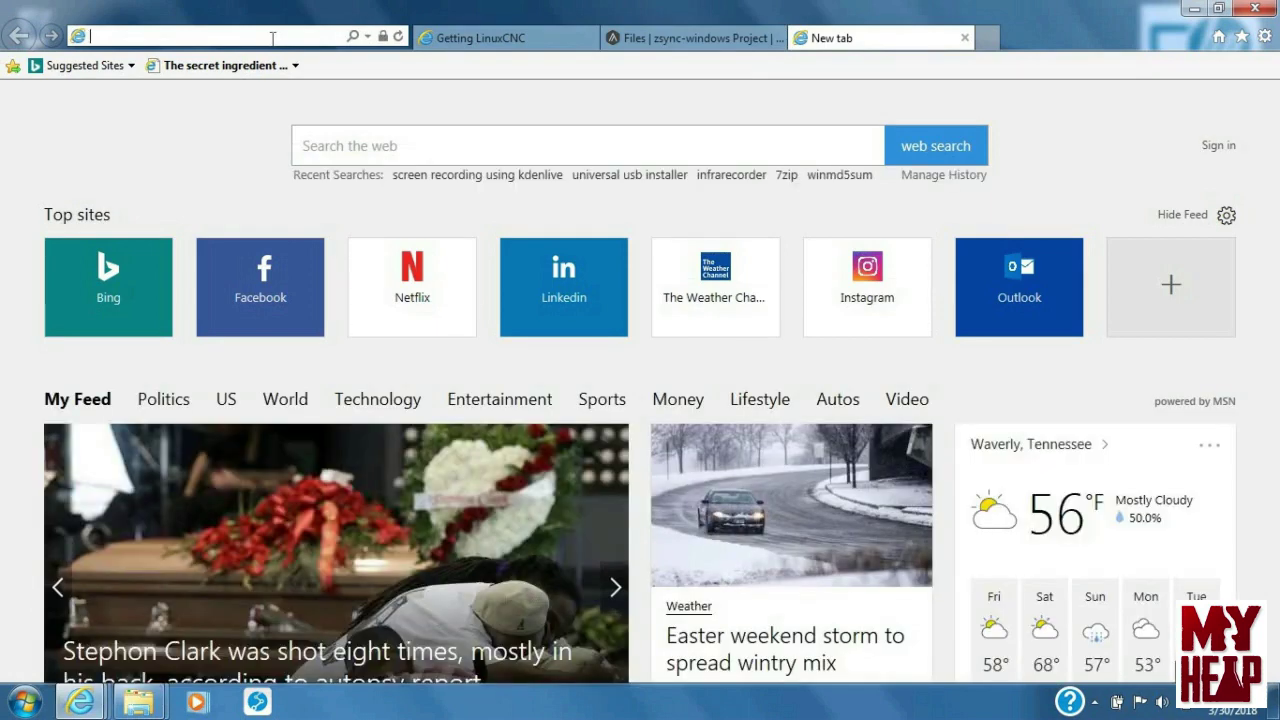
pyautogui.write('htt')
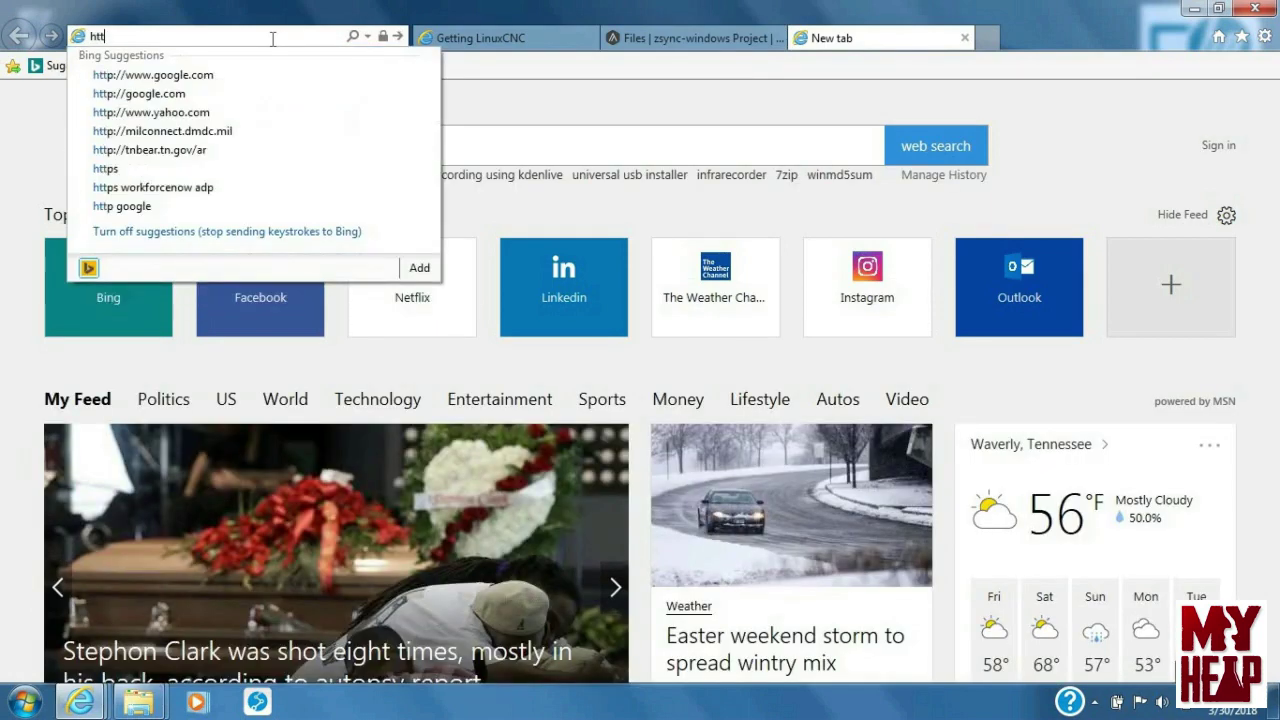
pyautogui.write('ps://www.')
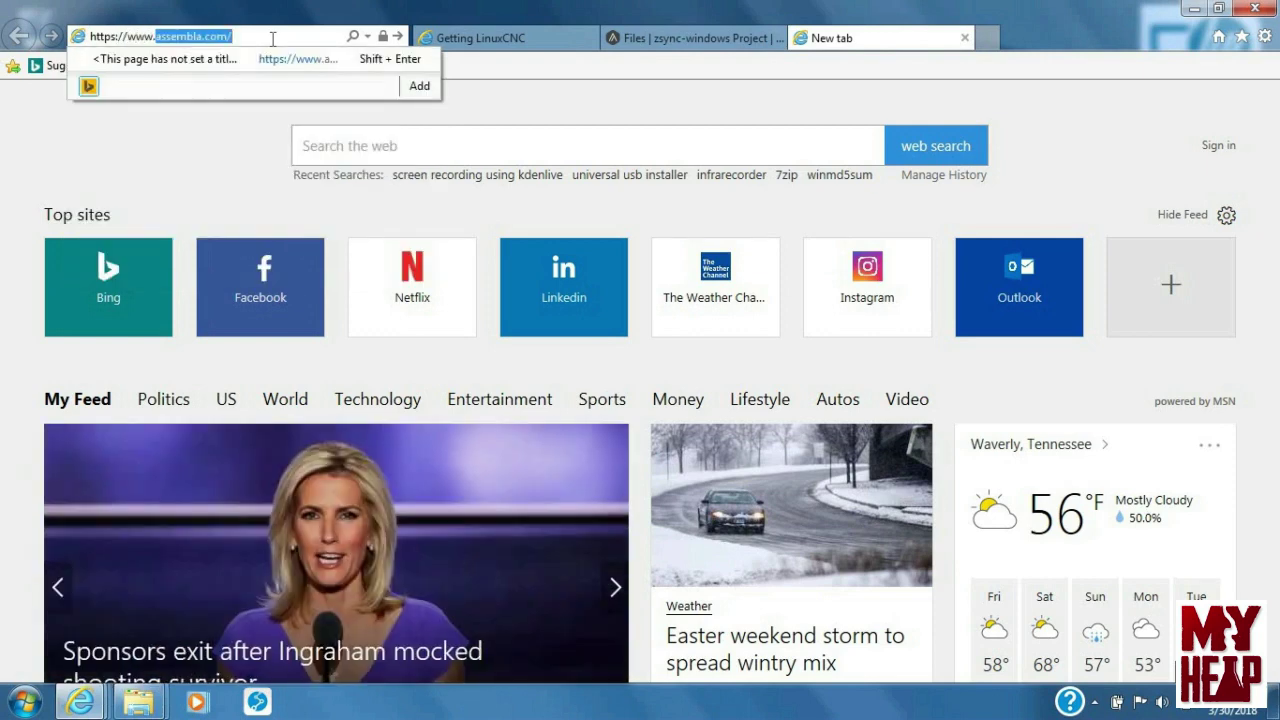
pyautogui.write('7-zip')
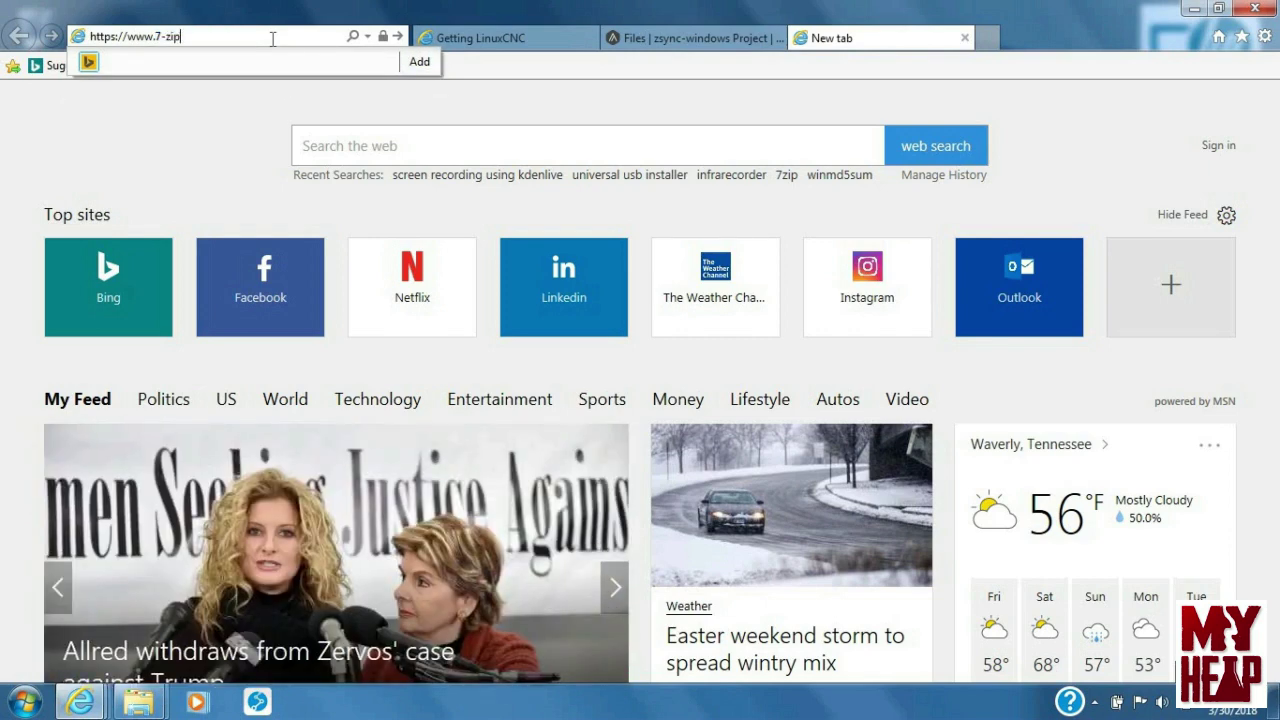
pyautogui.write('.org')
pyautogui.press('Return')
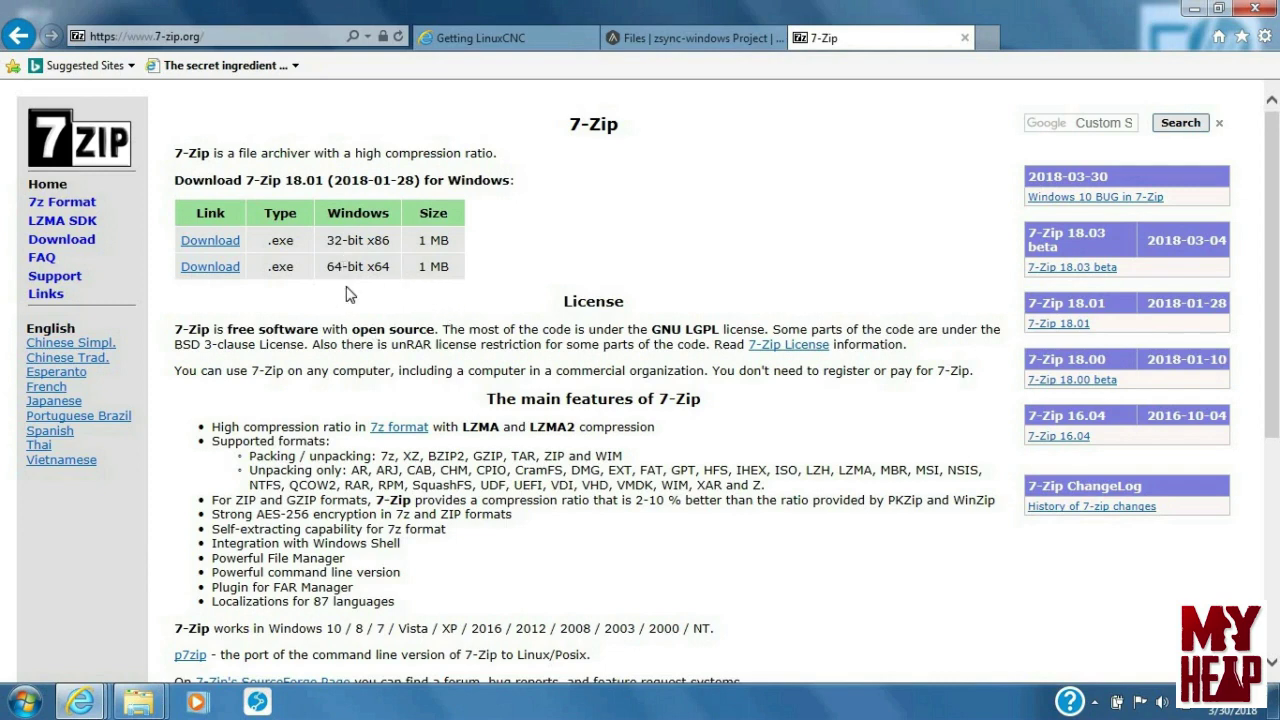
# - Save the 64-bit 7-Zip 18.01 installer (7z1801-x64) and show it in Downloads
pyautogui.click(197, 268)
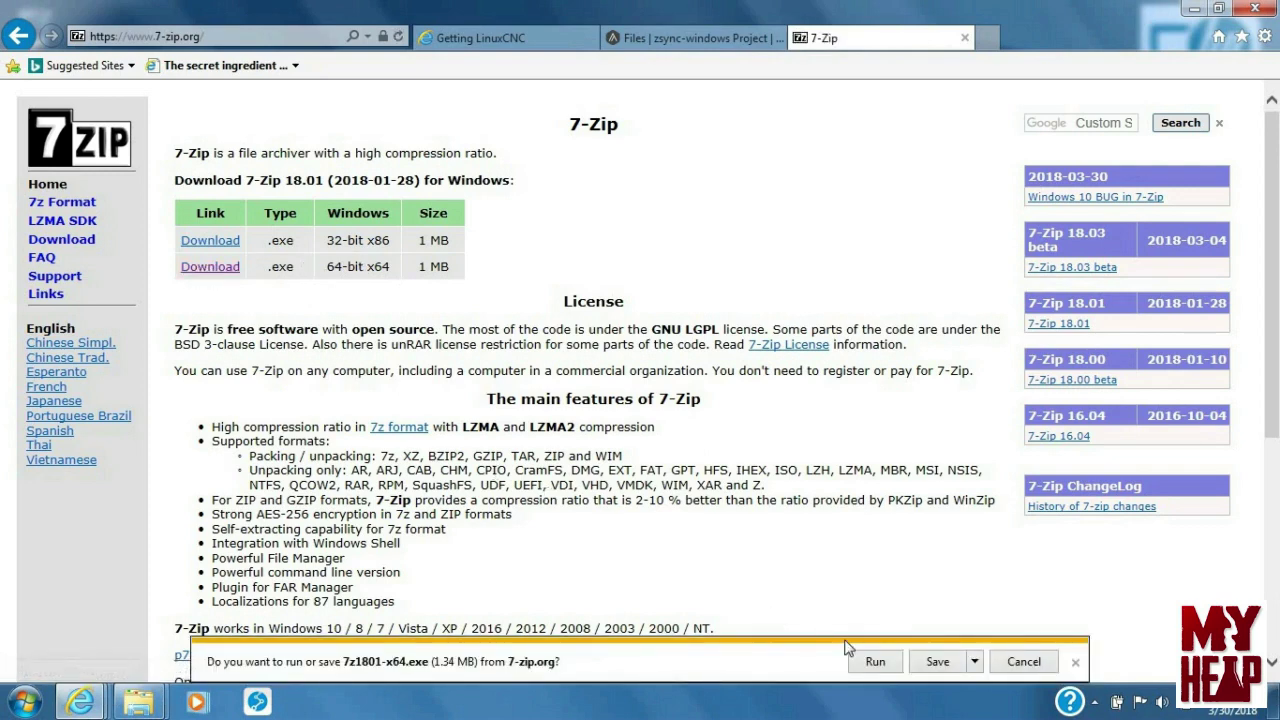
pyautogui.click(937, 661)
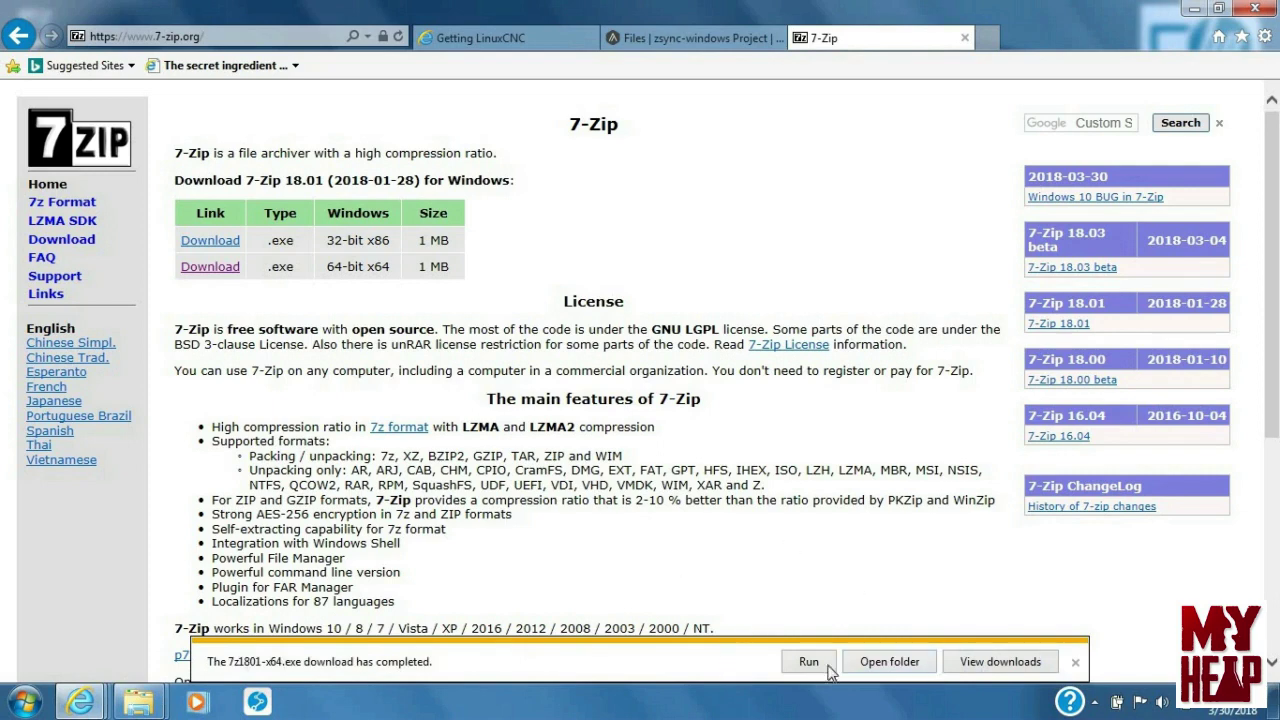
pyautogui.click(885, 664)
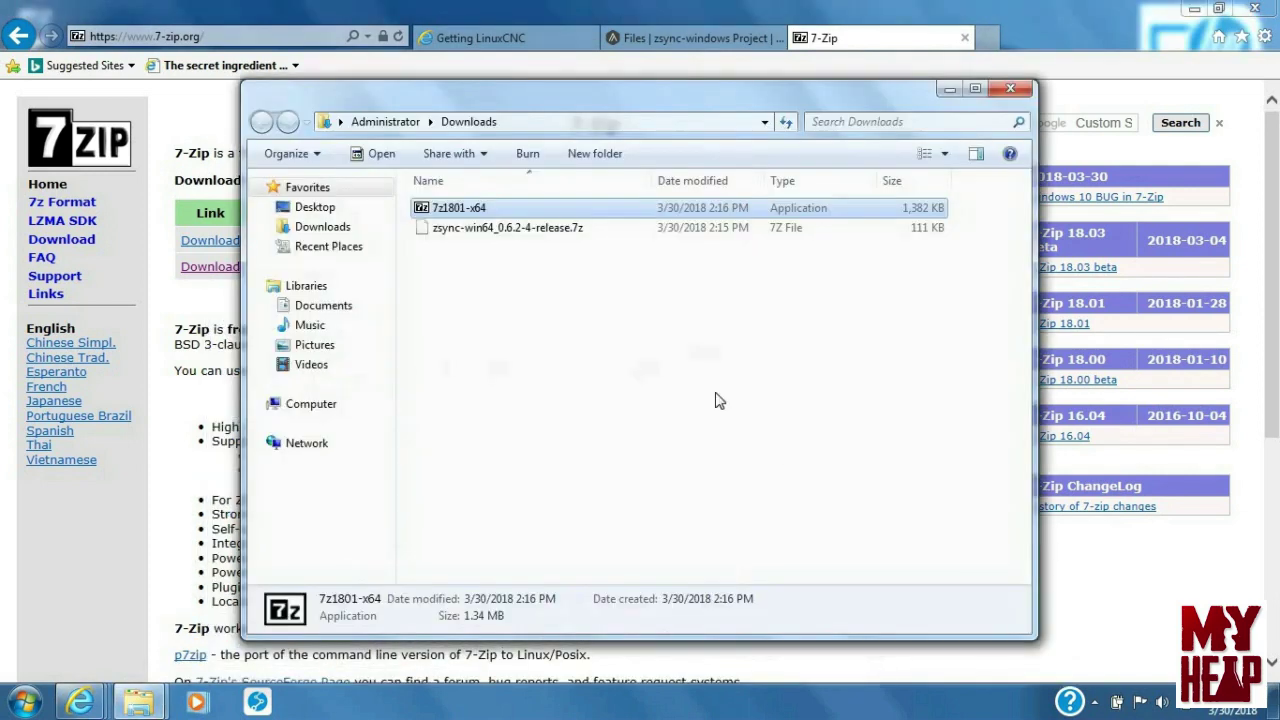
pyautogui.click(460, 263)
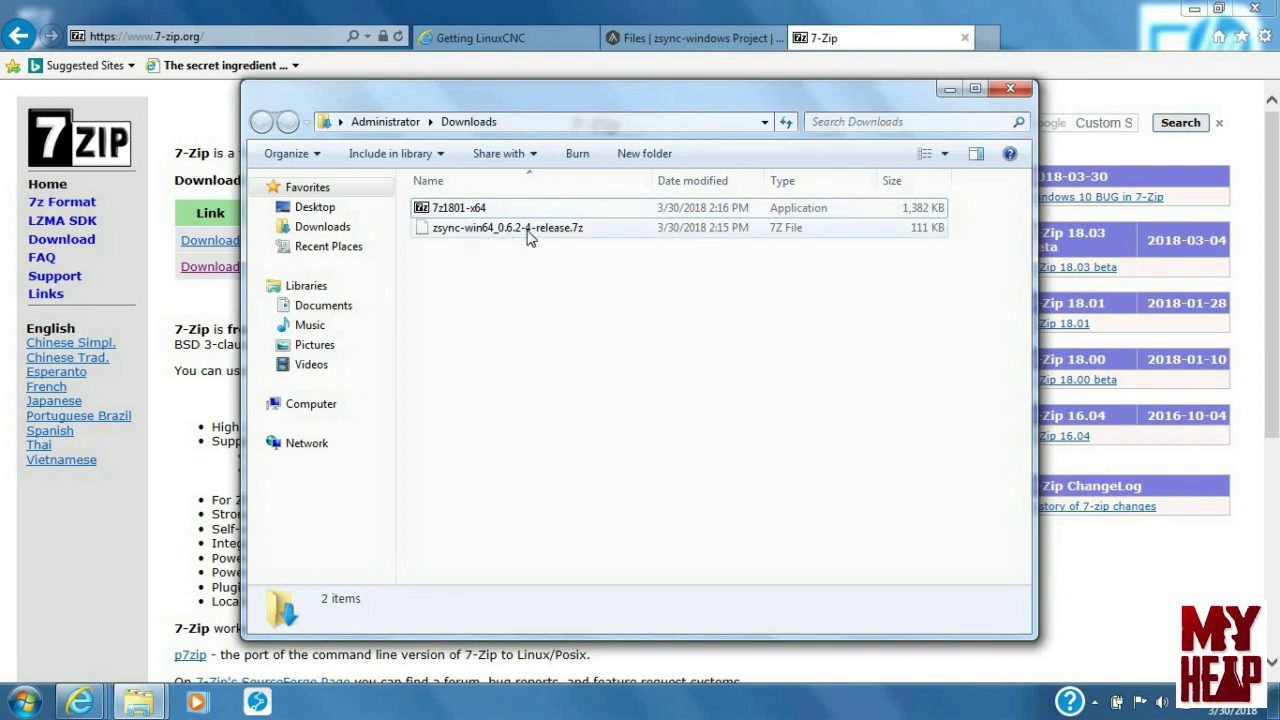
# - Run 7z1801-x64 and install 7-Zip 18.01 into C:\Program Files\7-Zip\ with defaults
pyautogui.doubleClick(457, 209)
pyautogui.click(686, 369)
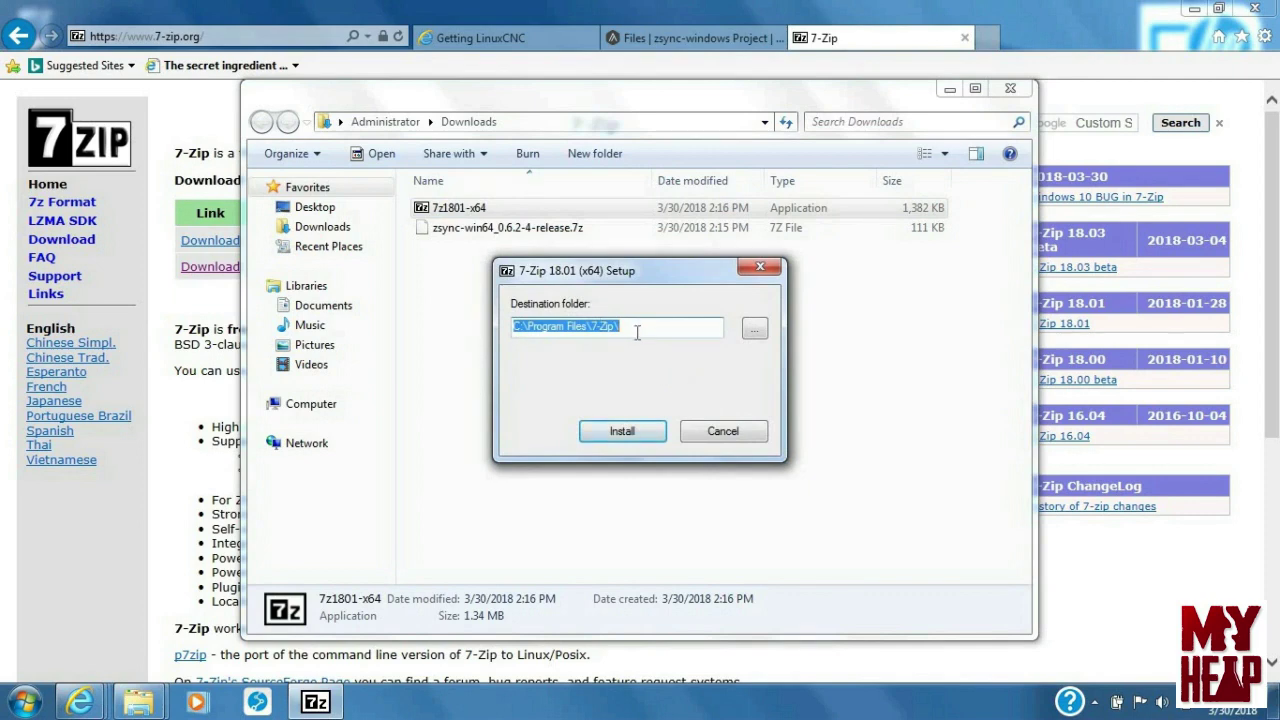
pyautogui.click(611, 431)
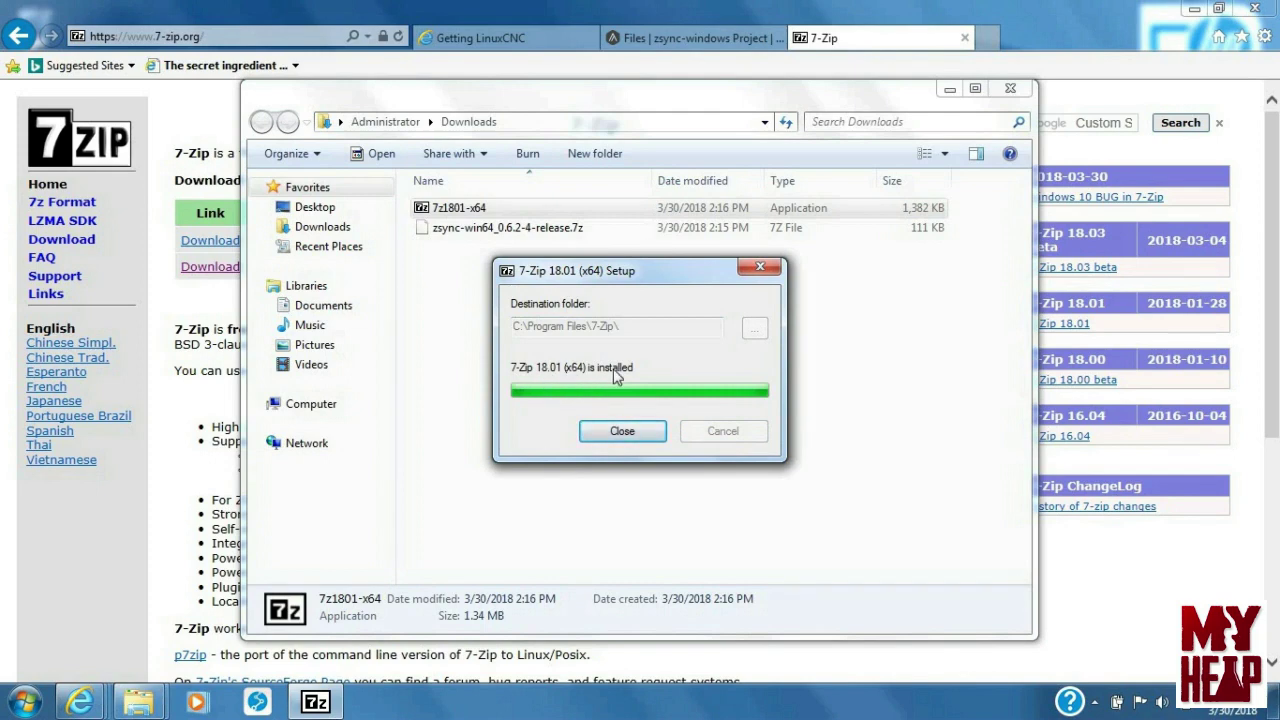
pyautogui.click(622, 432)
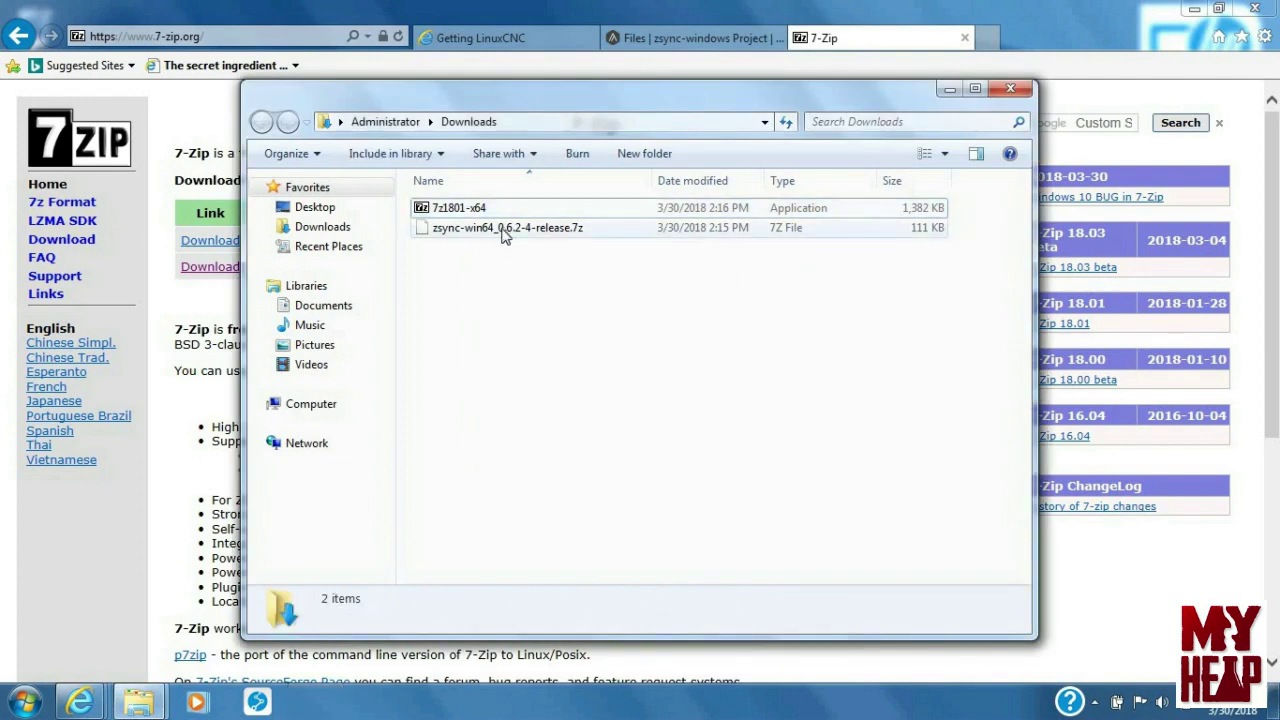
# - Extract zsync-win64_0.6.2-4-release.7z in place with 7-Zip, producing zsync and zsyncmake
pyautogui.click(507, 235)
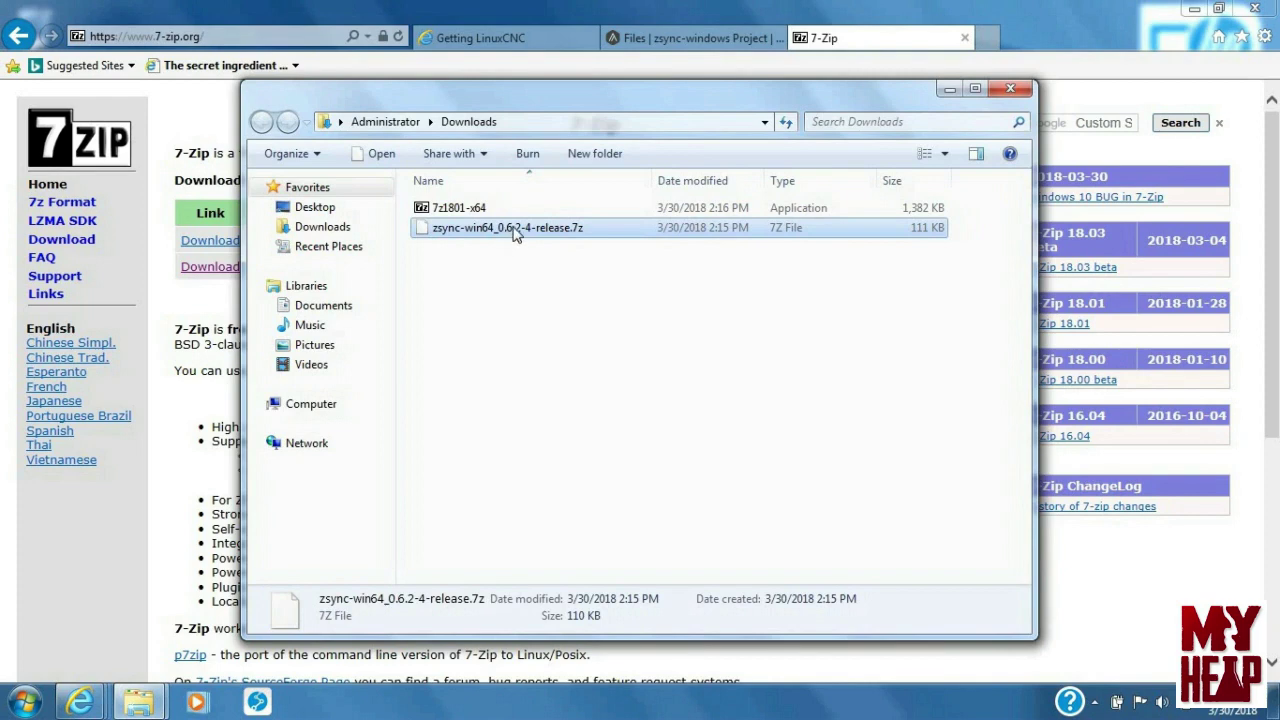
pyautogui.rightClick(513, 233)
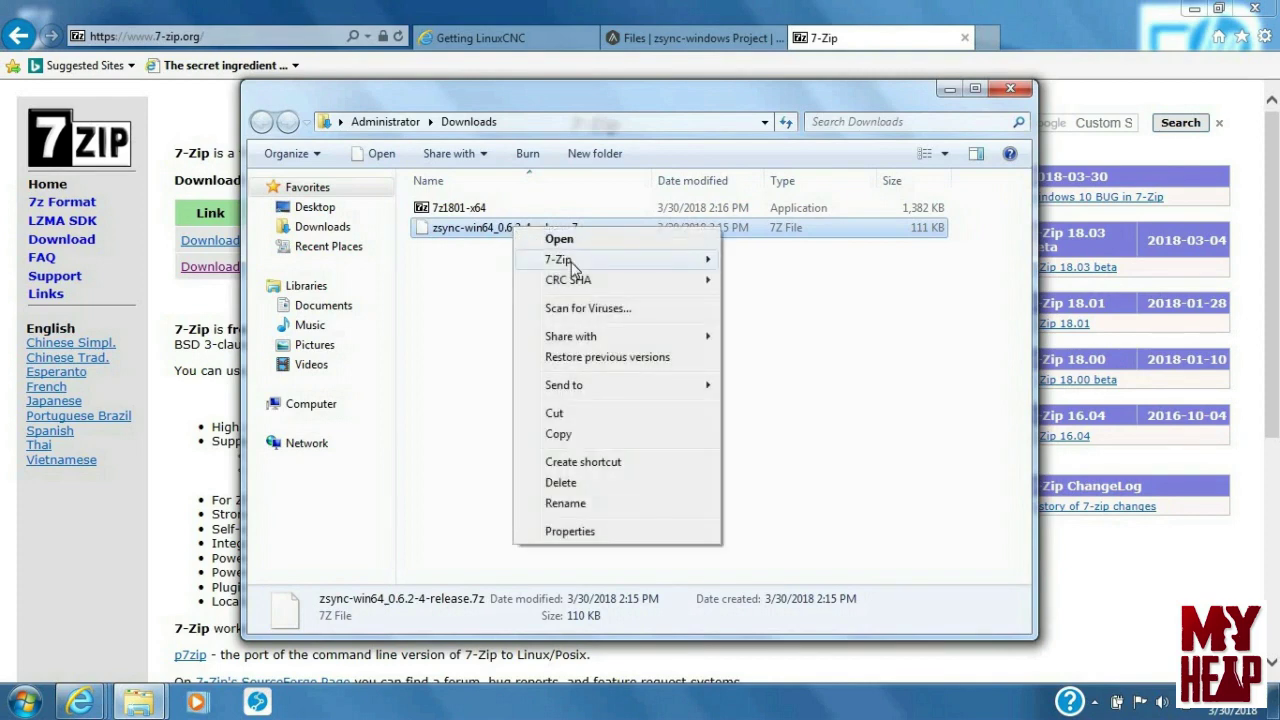
pyautogui.moveTo(690, 262)
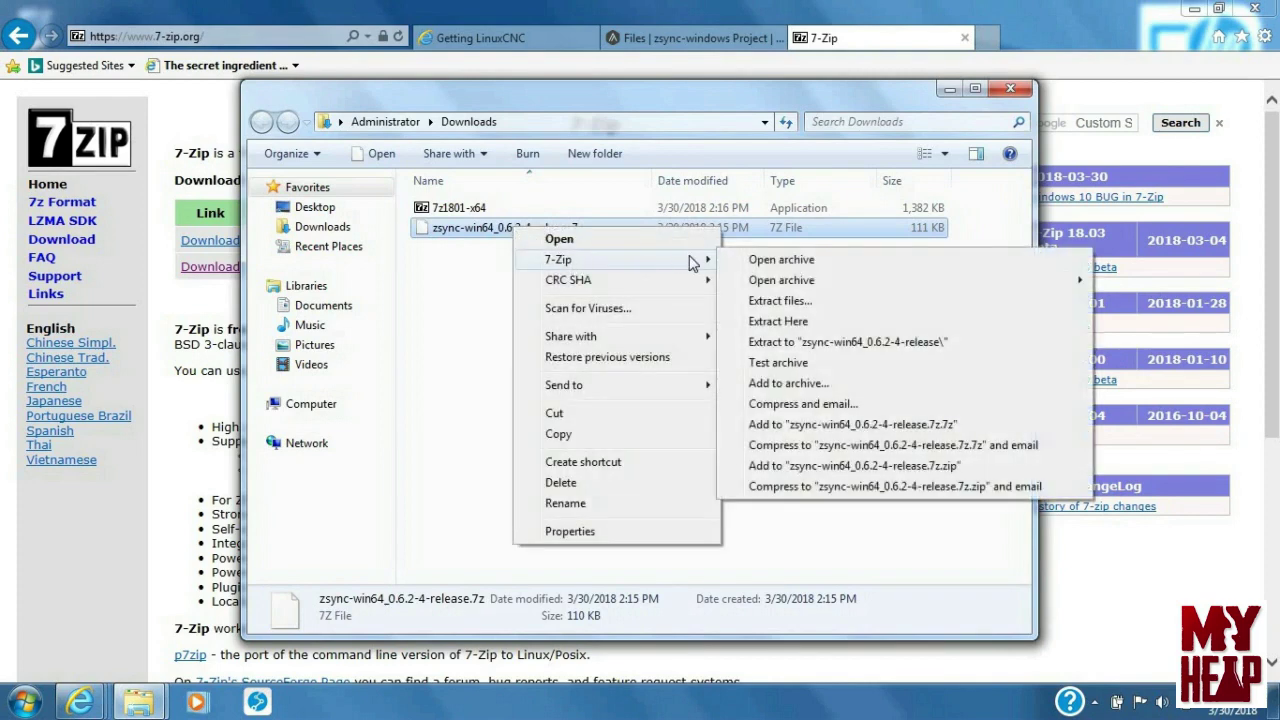
pyautogui.click(785, 322)
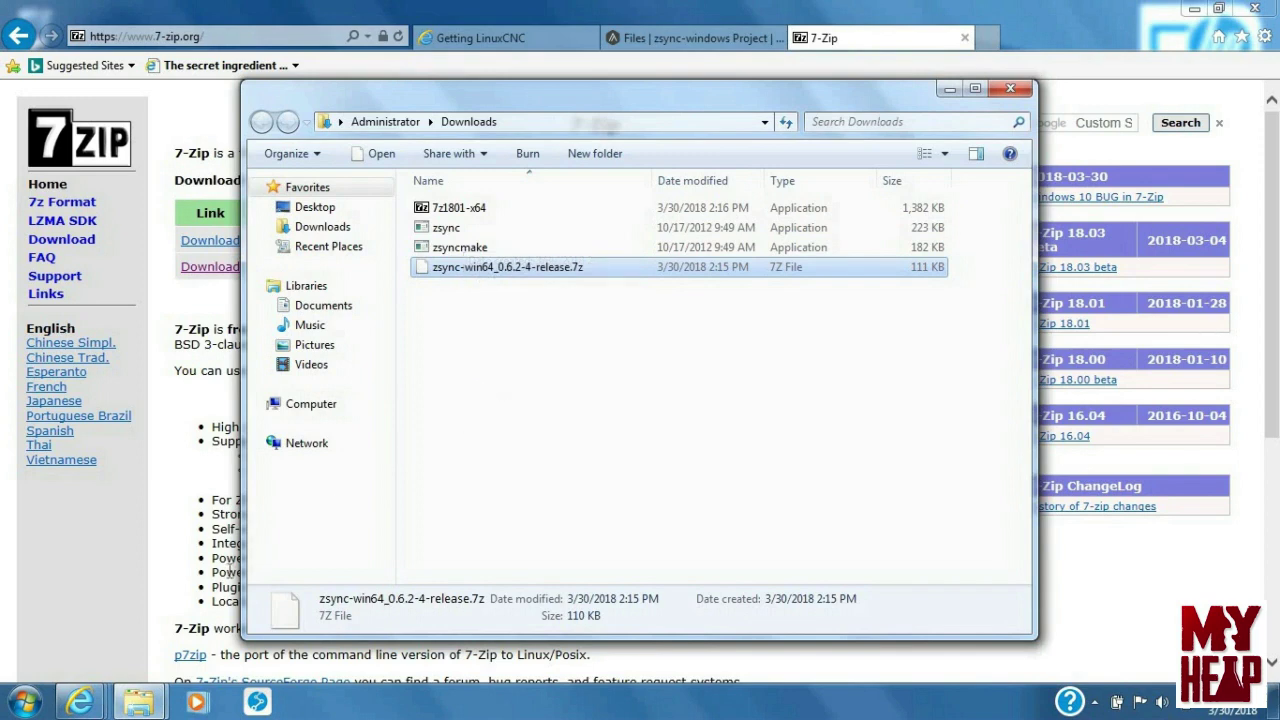
# - Launch Command Prompt by searching cmd in the Start menu
pyautogui.click(25, 701)
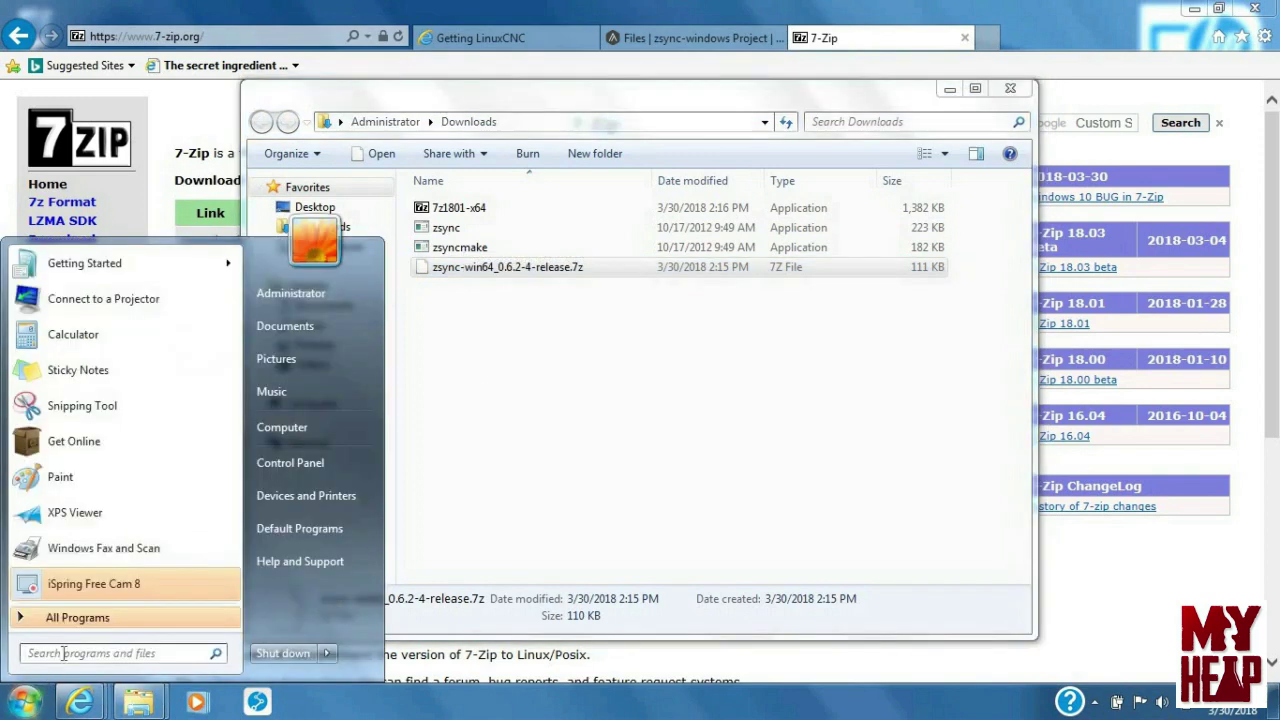
pyautogui.click(65, 654)
pyautogui.write('cmd')
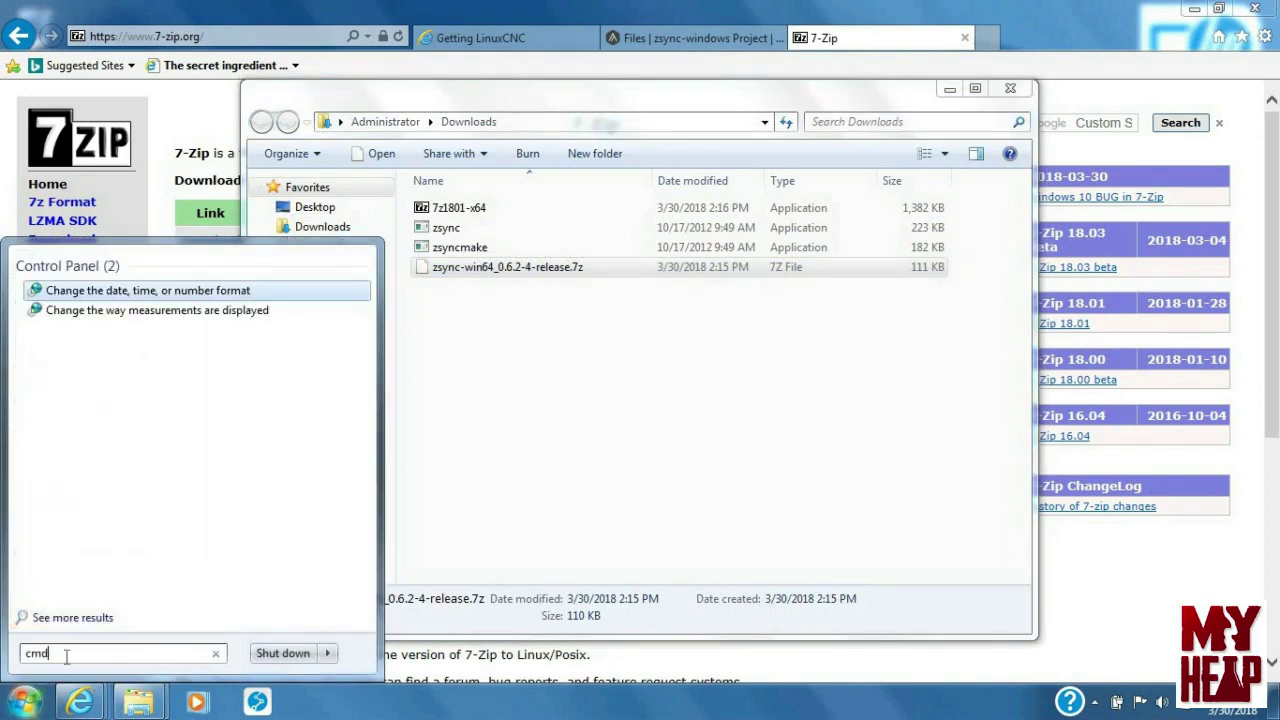
pyautogui.press('Return')
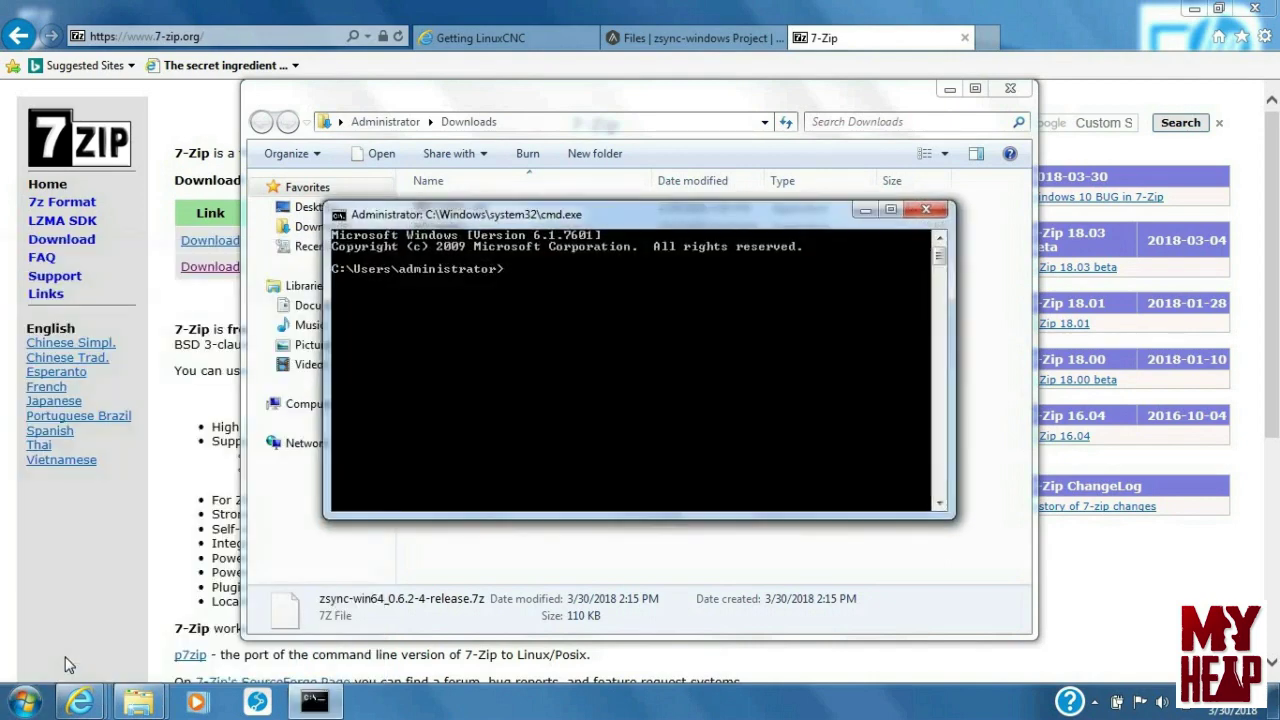
pyautogui.moveTo(620, 208); pyautogui.dragTo(610, 304)
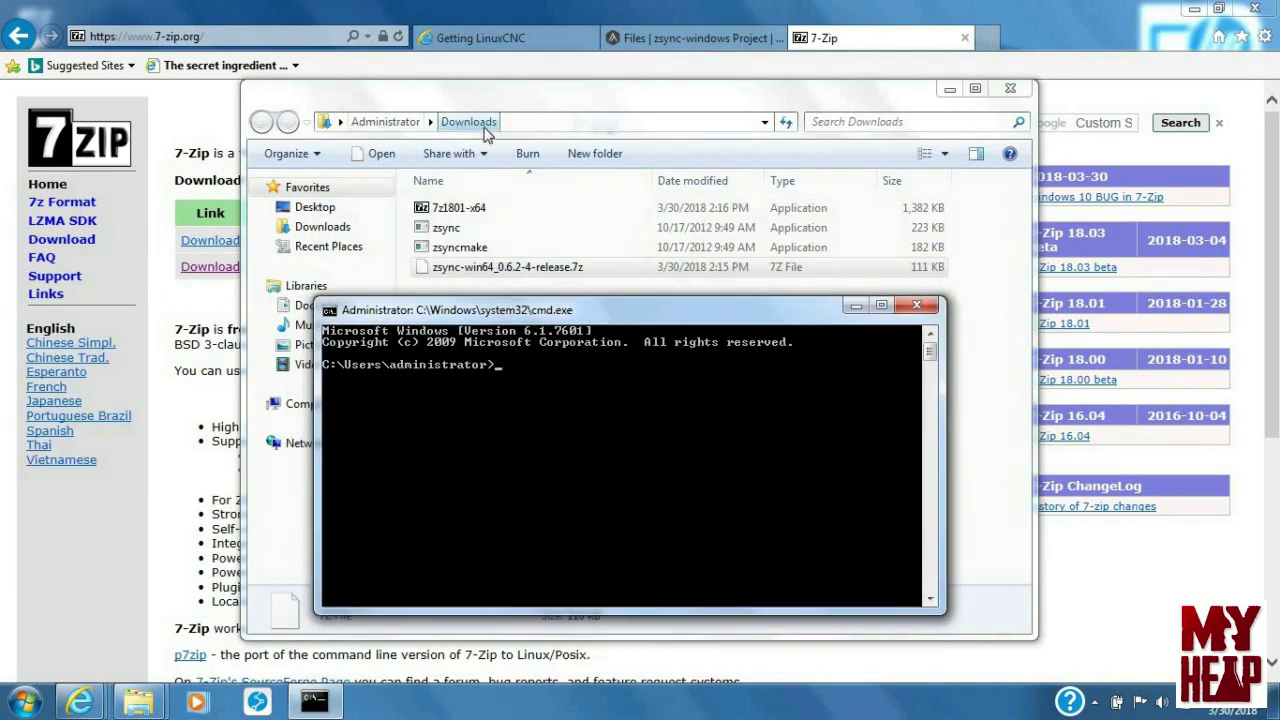
# - Change to the Downloads folder, list it with dir, then return to the Getting LinuxCNC tab
pyautogui.write('cd down')
pyautogui.press('Tab')
pyautogui.press('Return')
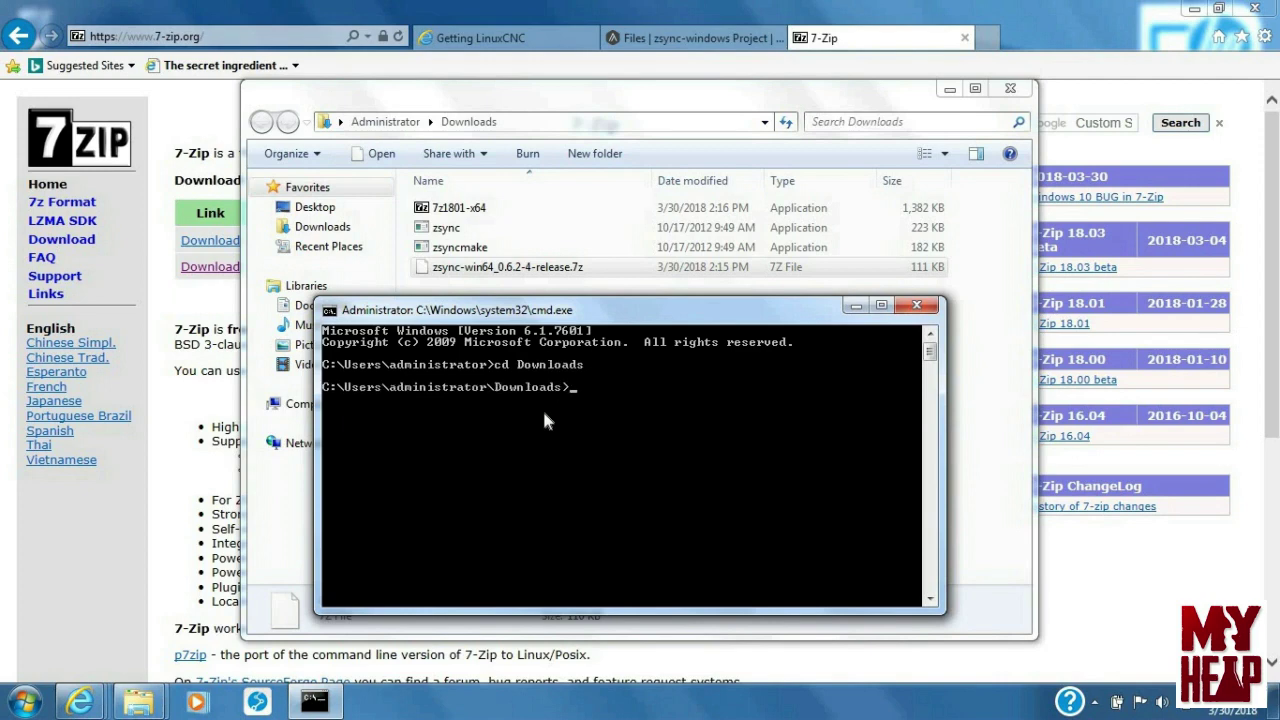
pyautogui.write('dir')
pyautogui.press('Return')
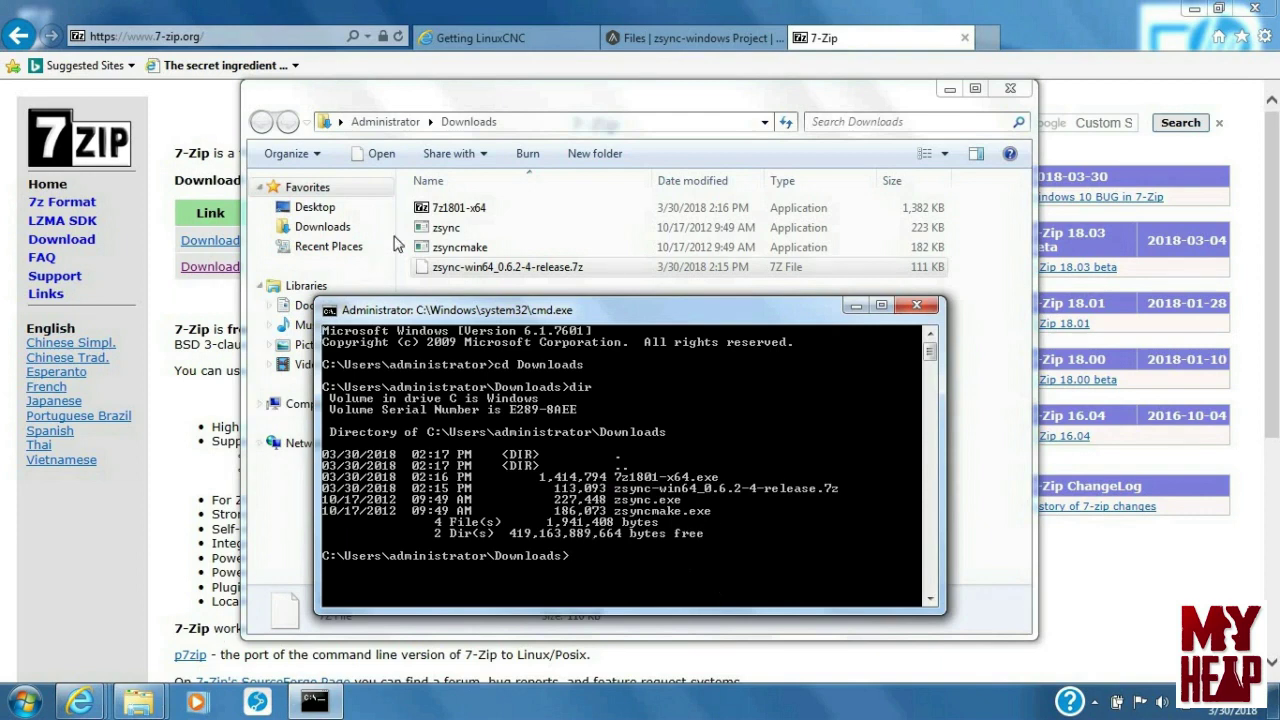
pyautogui.click(489, 35)
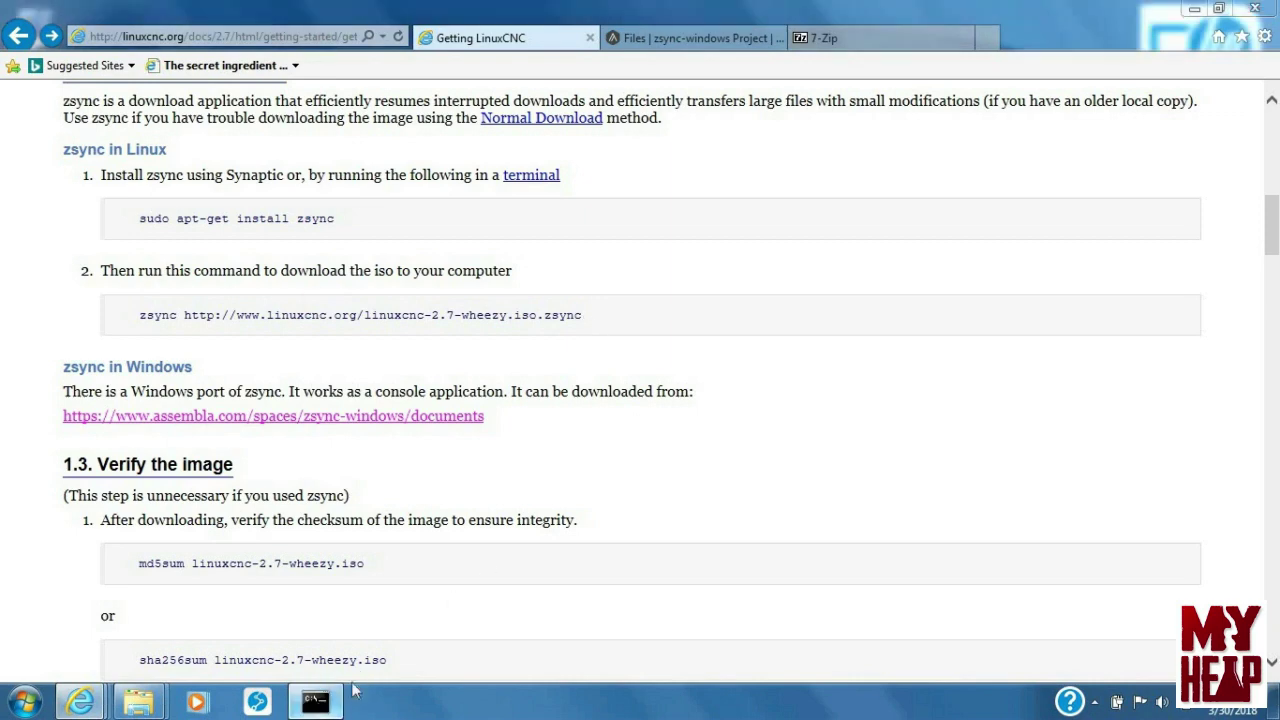
pyautogui.click(315, 701)
pyautogui.moveTo(645, 309); pyautogui.dragTo(707, 348)
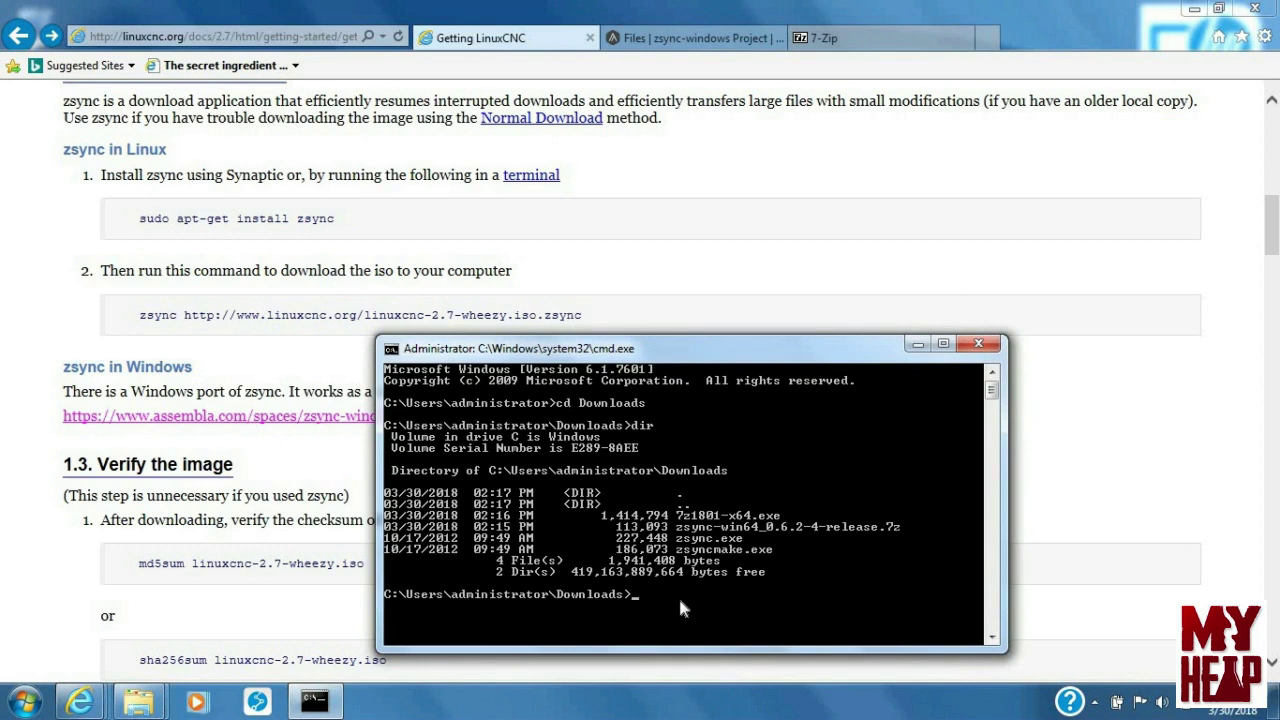
pyautogui.write('z')
pyautogui.write('sync http://www.linuxcnc.org')
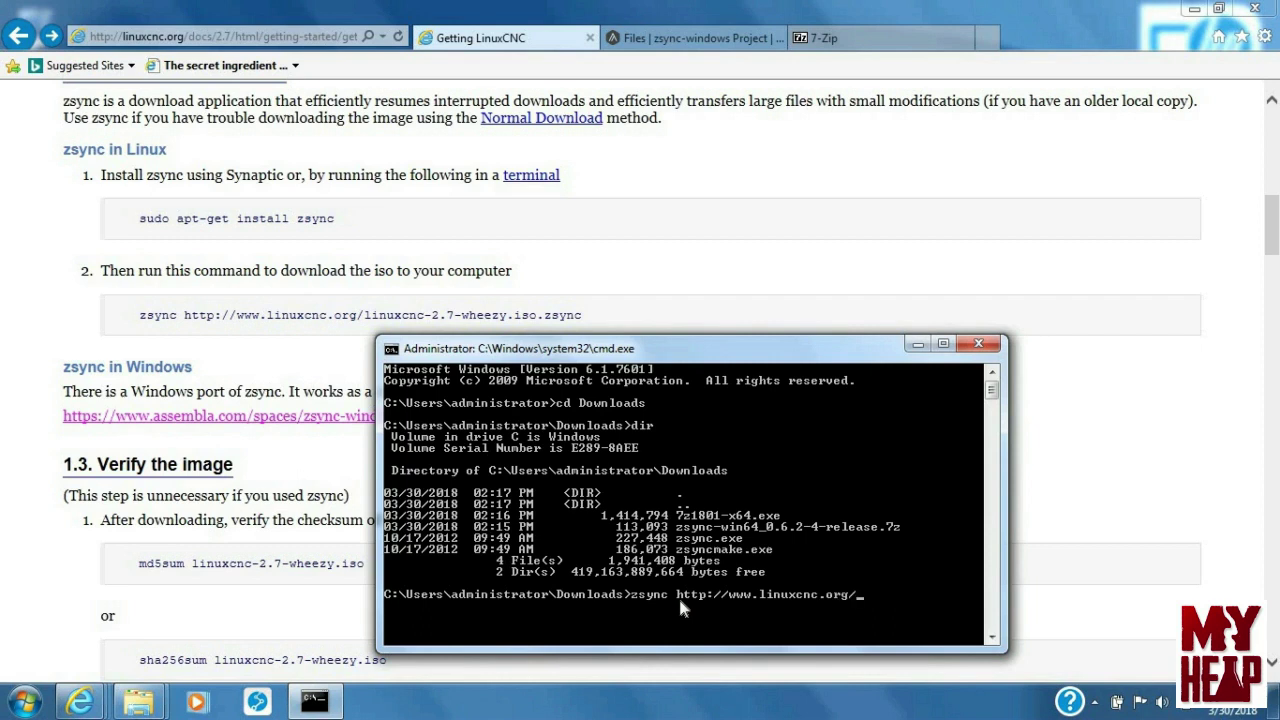
pyautogui.write('/linu')
pyautogui.write('xcnc-2.7-wheezy.iso.zsync')
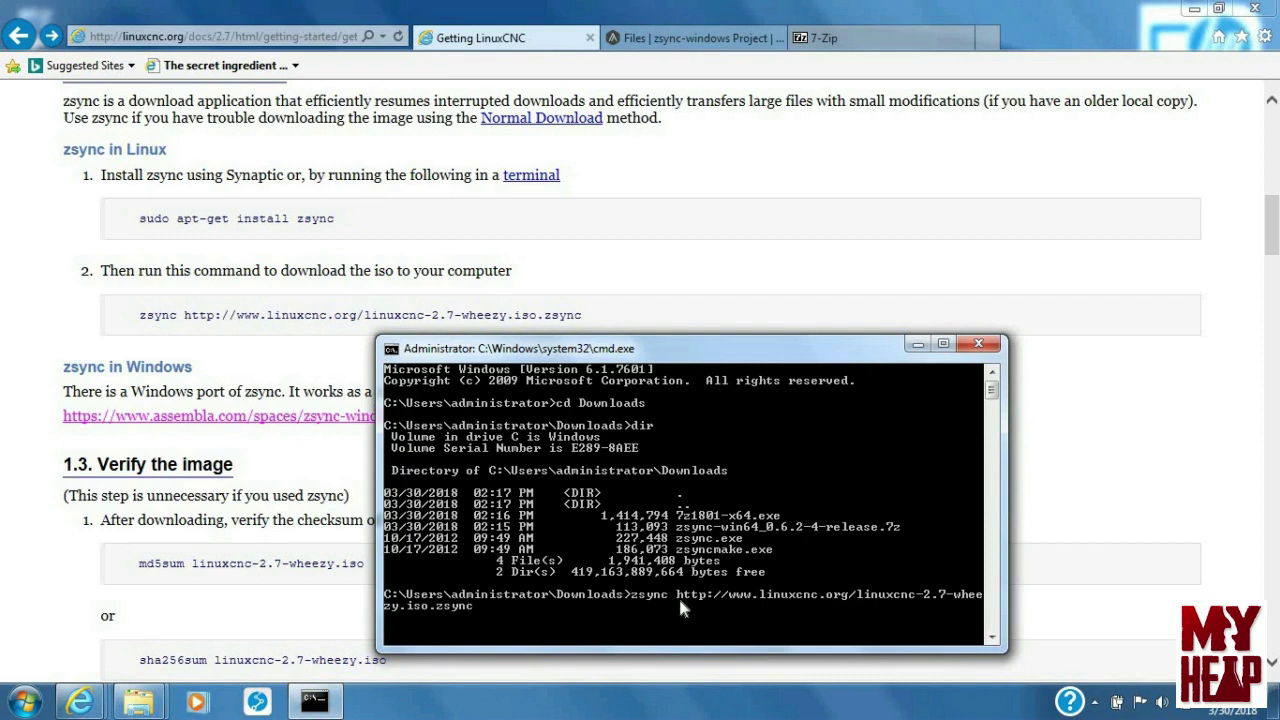
pyautogui.press('Return')
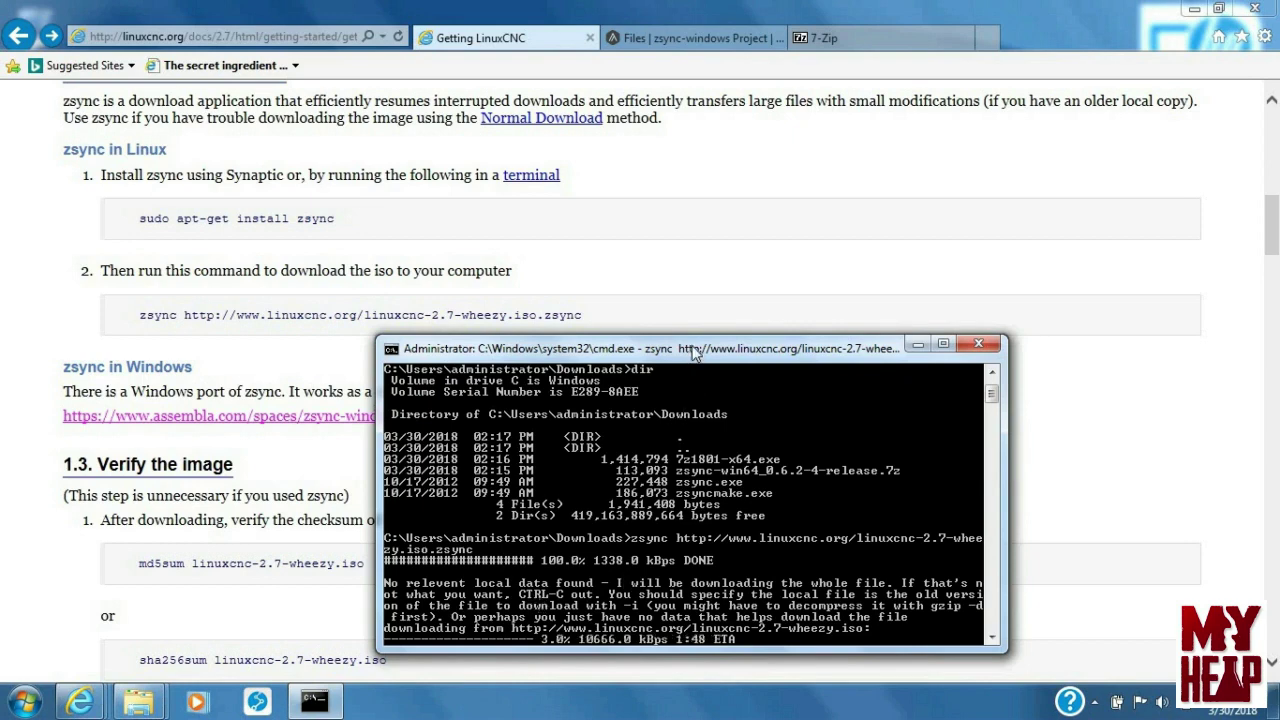
# - Move the Command Prompt window to the top right while zsync finishes the ISO download
pyautogui.moveTo(693, 352); pyautogui.dragTo(885, 141)
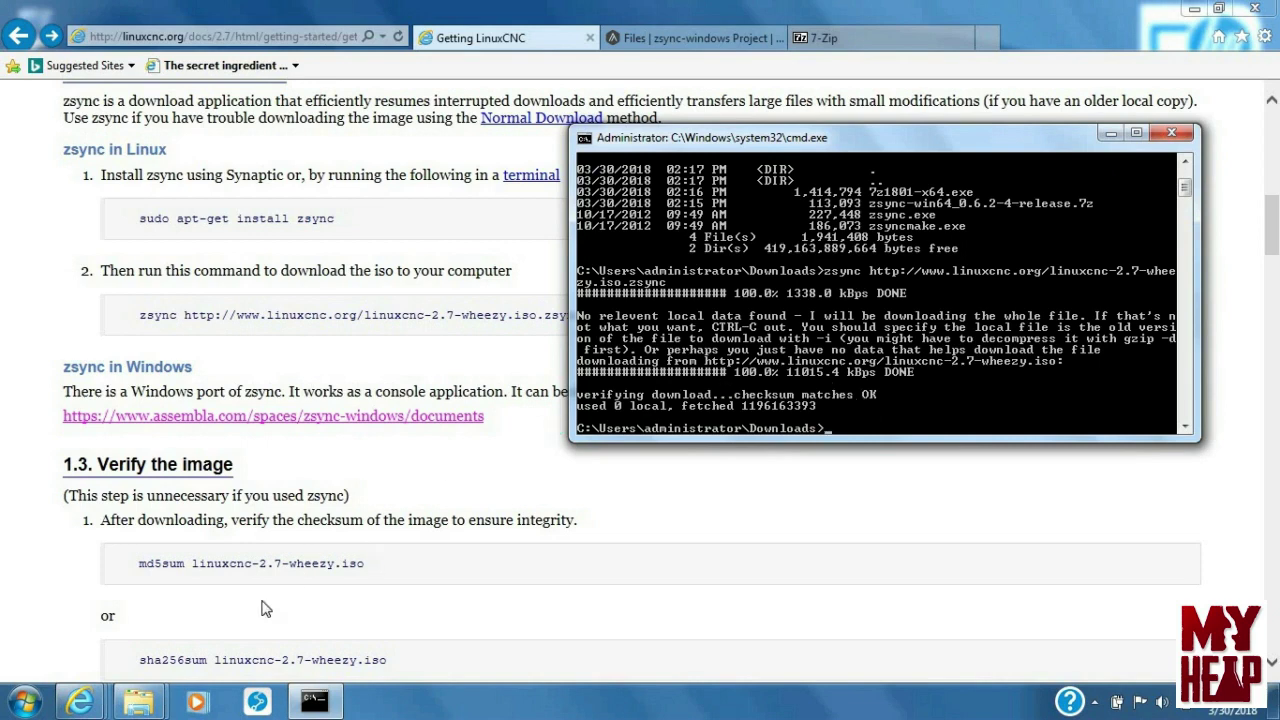
# - Bring the Downloads folder forward and select the linuxcnc-2.7-wheezy ISO to check its 1.11 GB size
pyautogui.moveTo(143, 706)
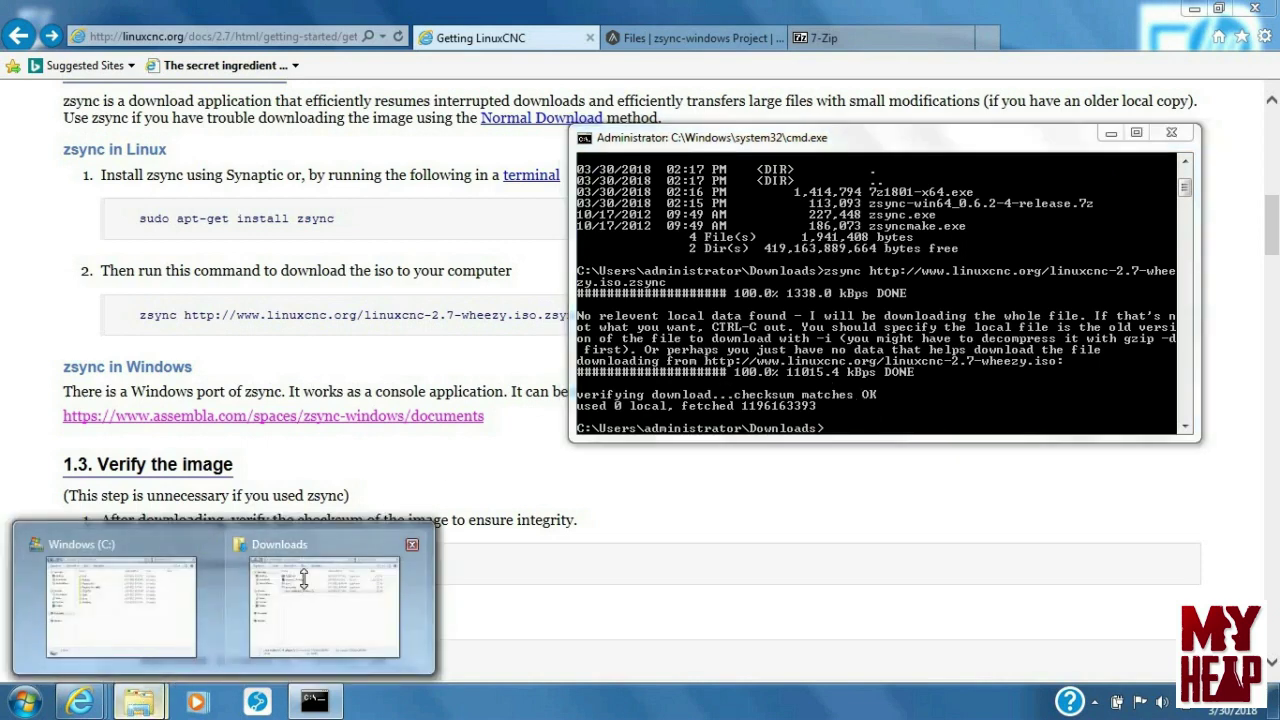
pyautogui.click(330, 610)
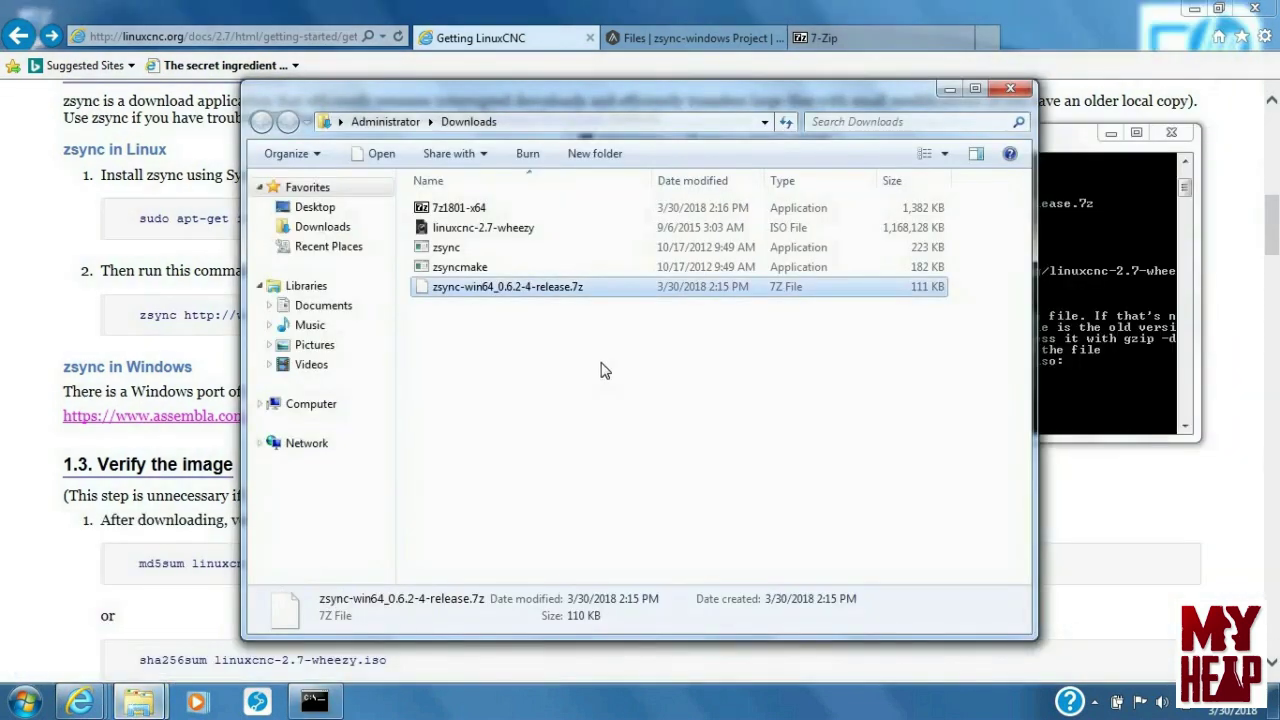
pyautogui.click(475, 230)
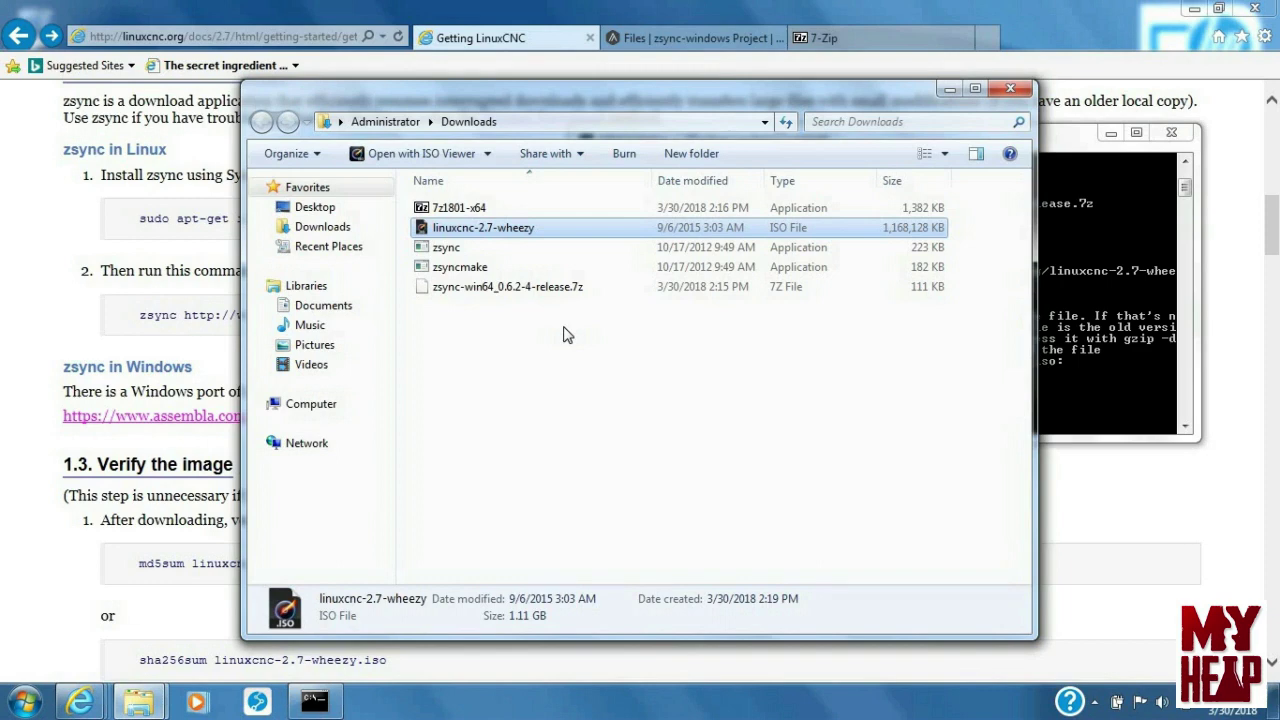
pyautogui.click(449, 249)
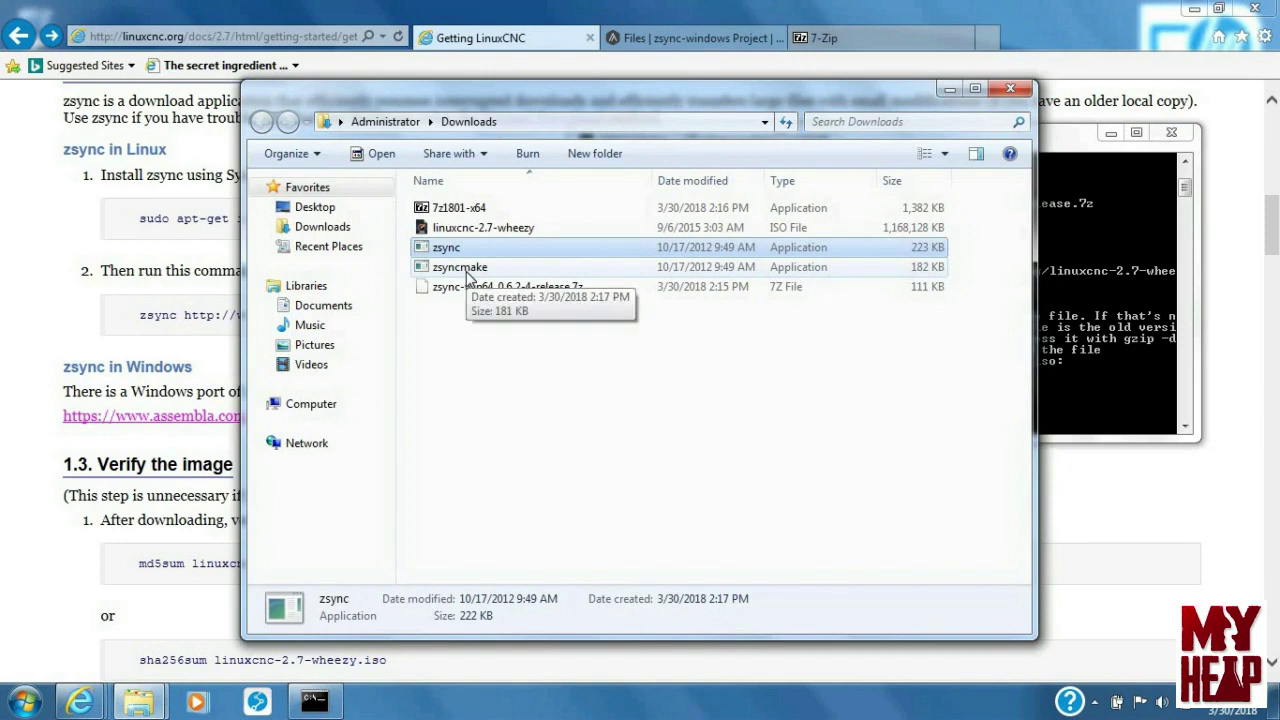
pyautogui.keyDown('ctrl'); pyautogui.click(468, 270); pyautogui.keyUp('ctrl')
pyautogui.keyDown('ctrl'); pyautogui.click(476, 289); pyautogui.keyUp('ctrl')
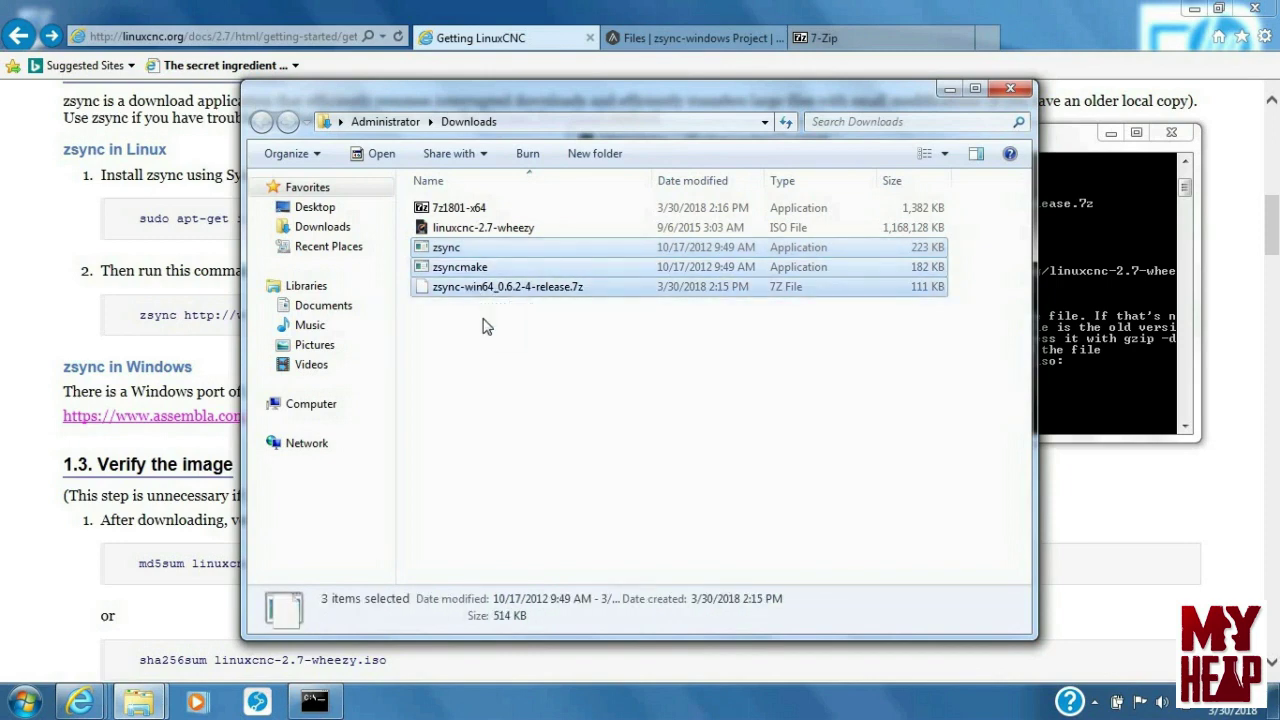
pyautogui.click(478, 214)
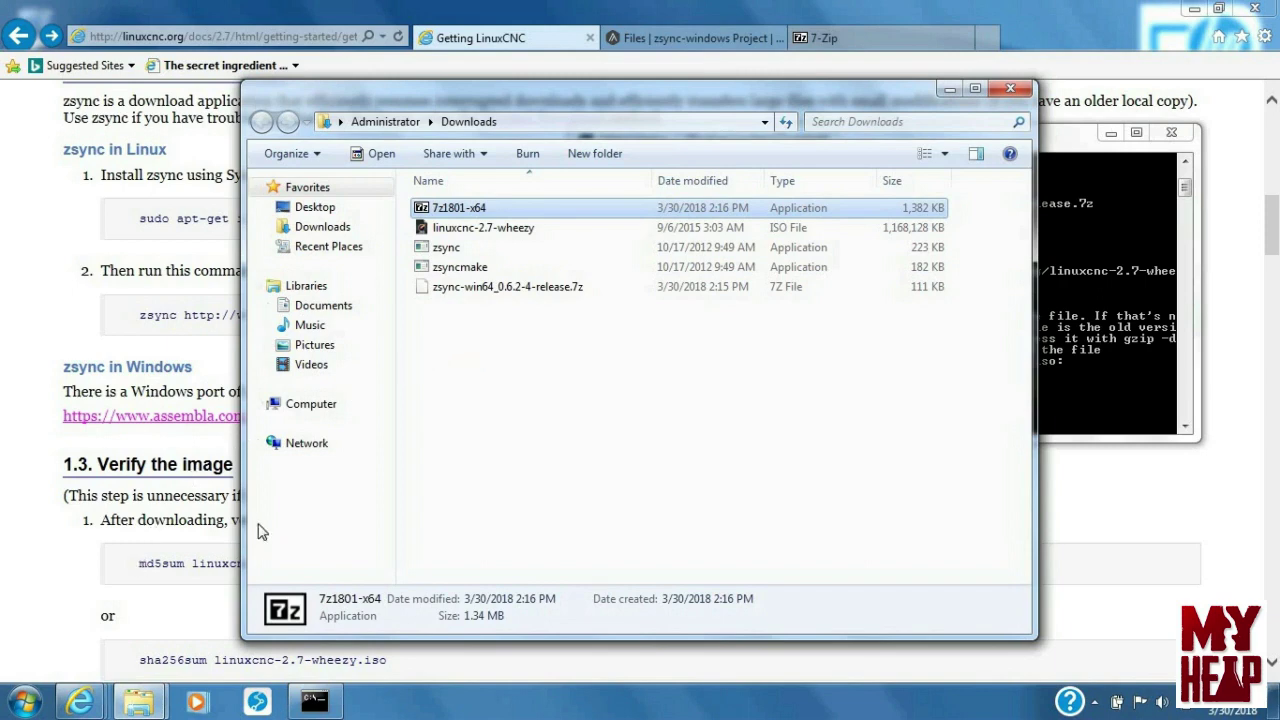
pyautogui.click(24, 700)
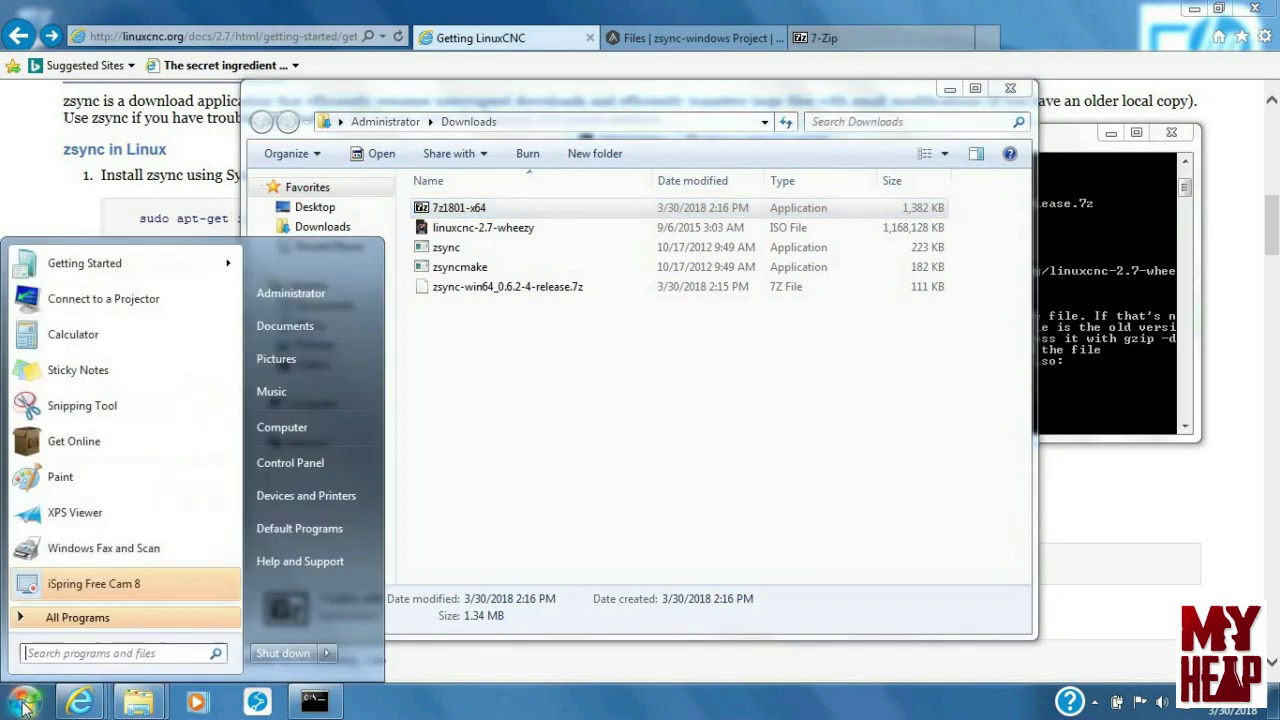
pyautogui.click(298, 462)
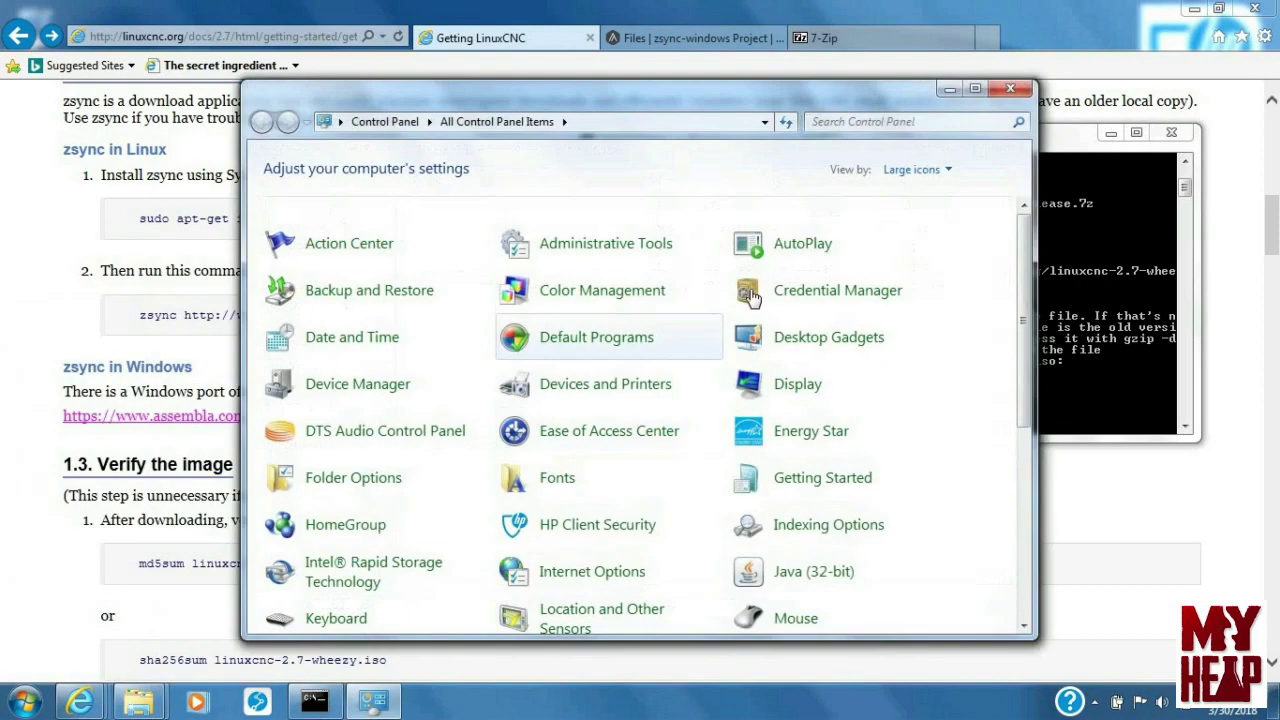
pyautogui.click(942, 170)
pyautogui.click(932, 194)
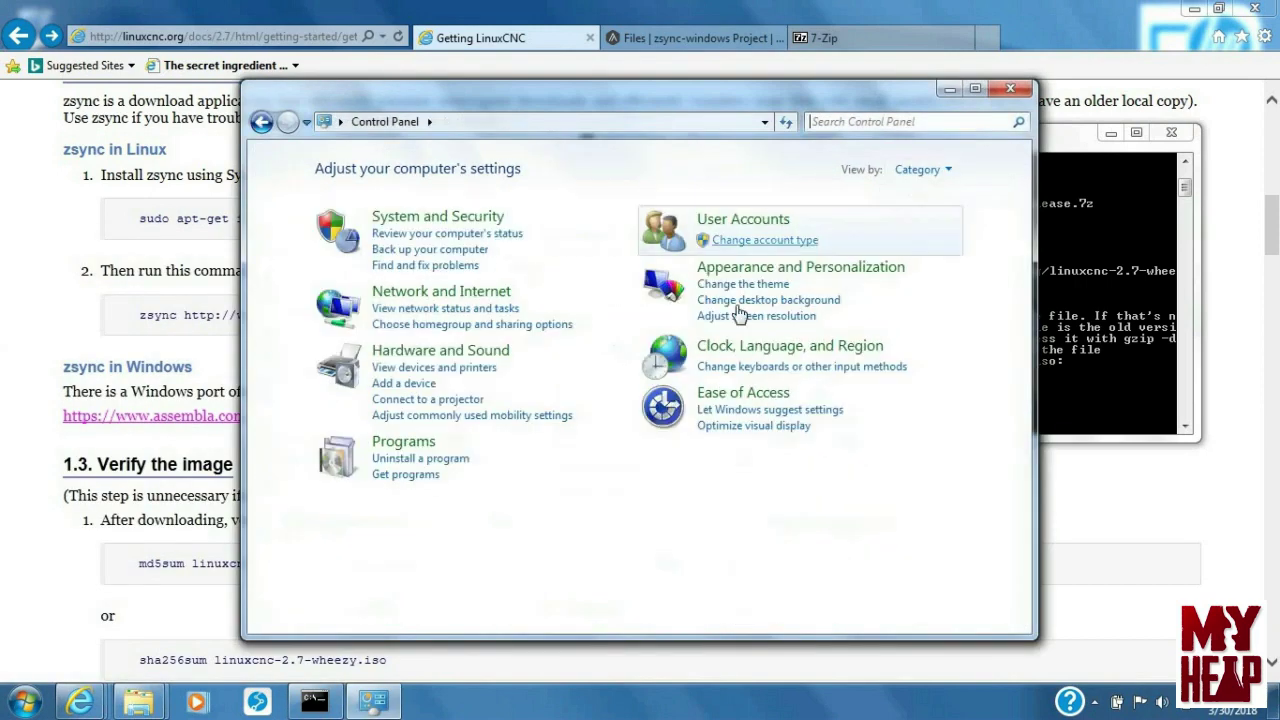
pyautogui.click(432, 460)
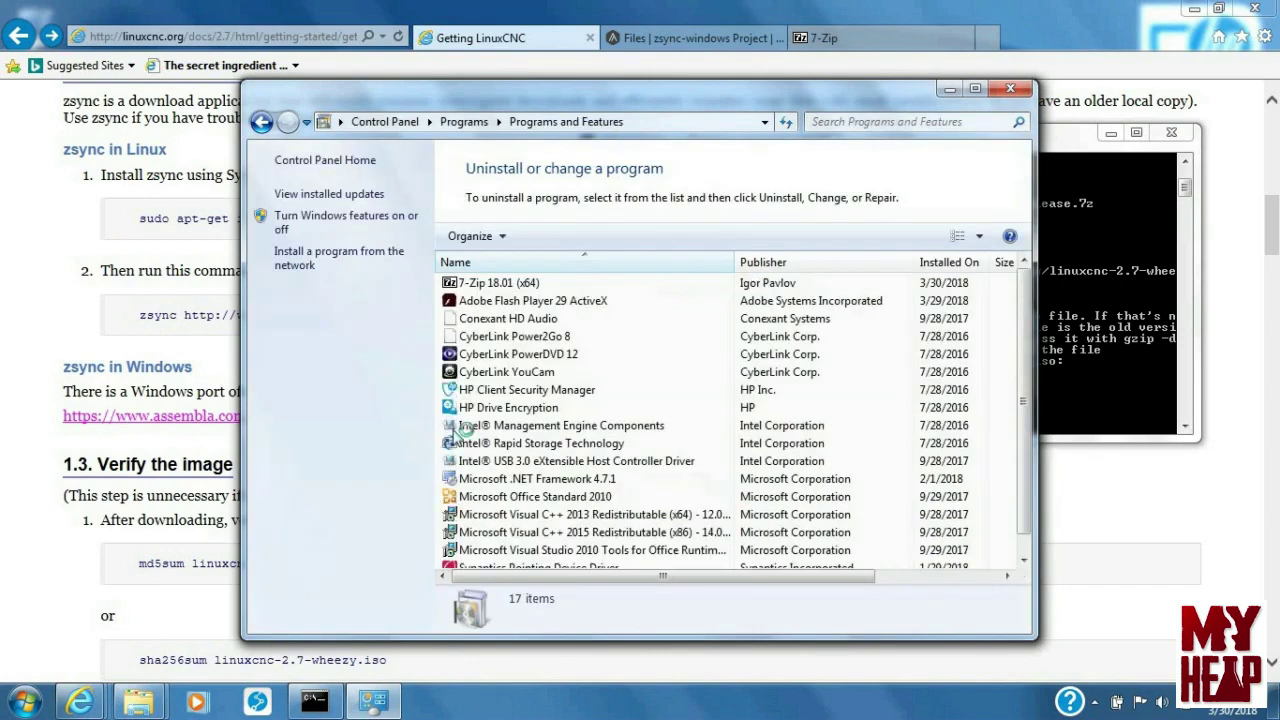
pyautogui.click(505, 284)
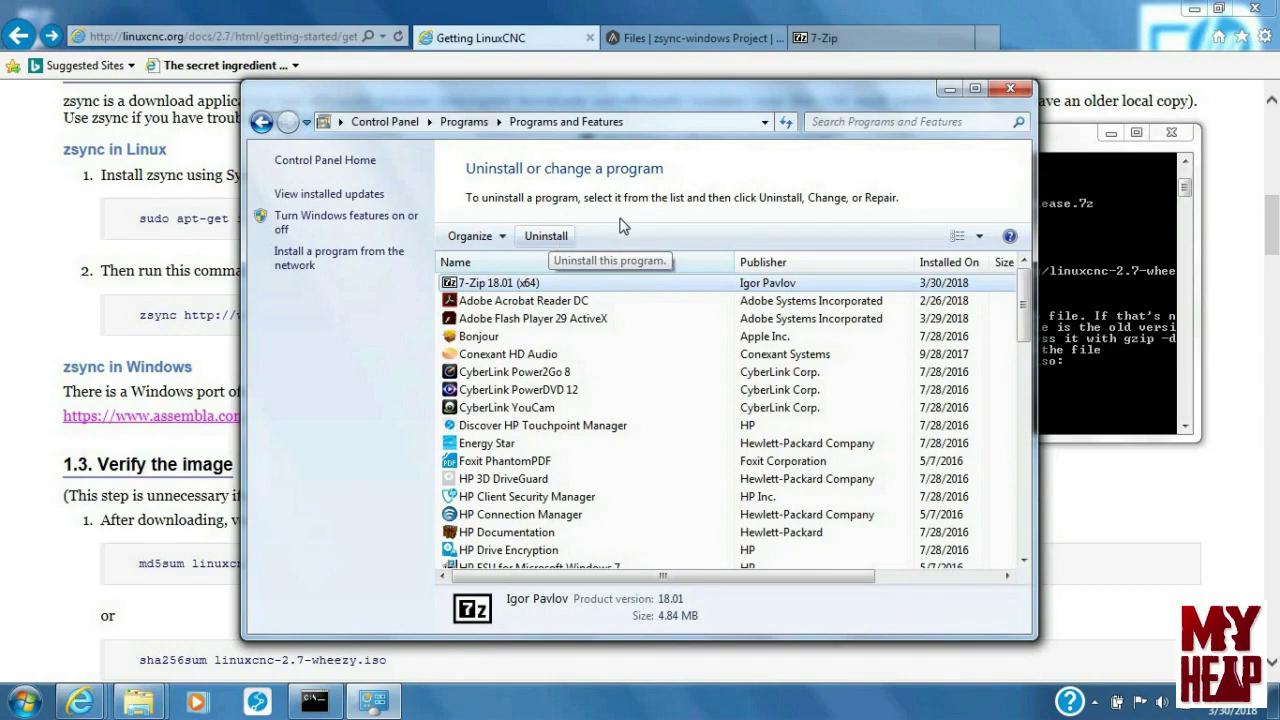
# - Close the installed programs list, the Downloads folder and the Command Prompt windows
pyautogui.click(1011, 92)
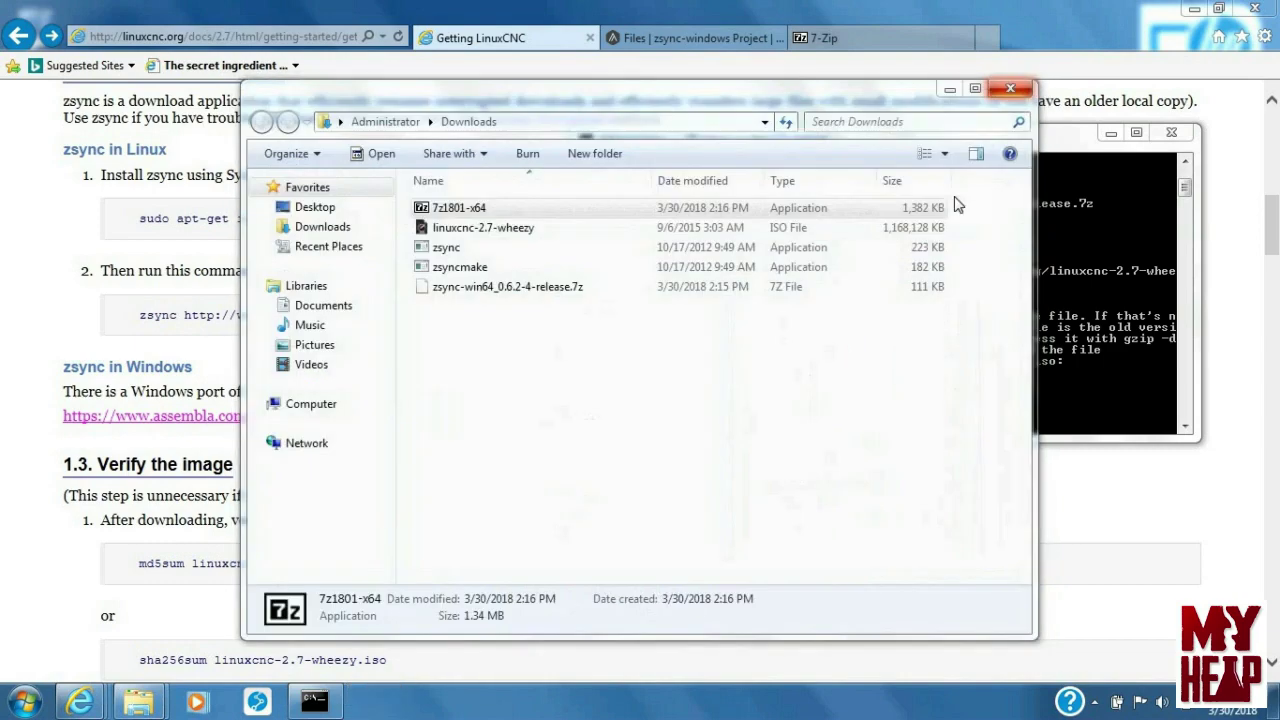
pyautogui.click(1008, 87)
pyautogui.click(1168, 134)
# - Close the 7-Zip and zsync-windows browser tabs, then close a stray Windows (C:) file window
pyautogui.click(868, 40)
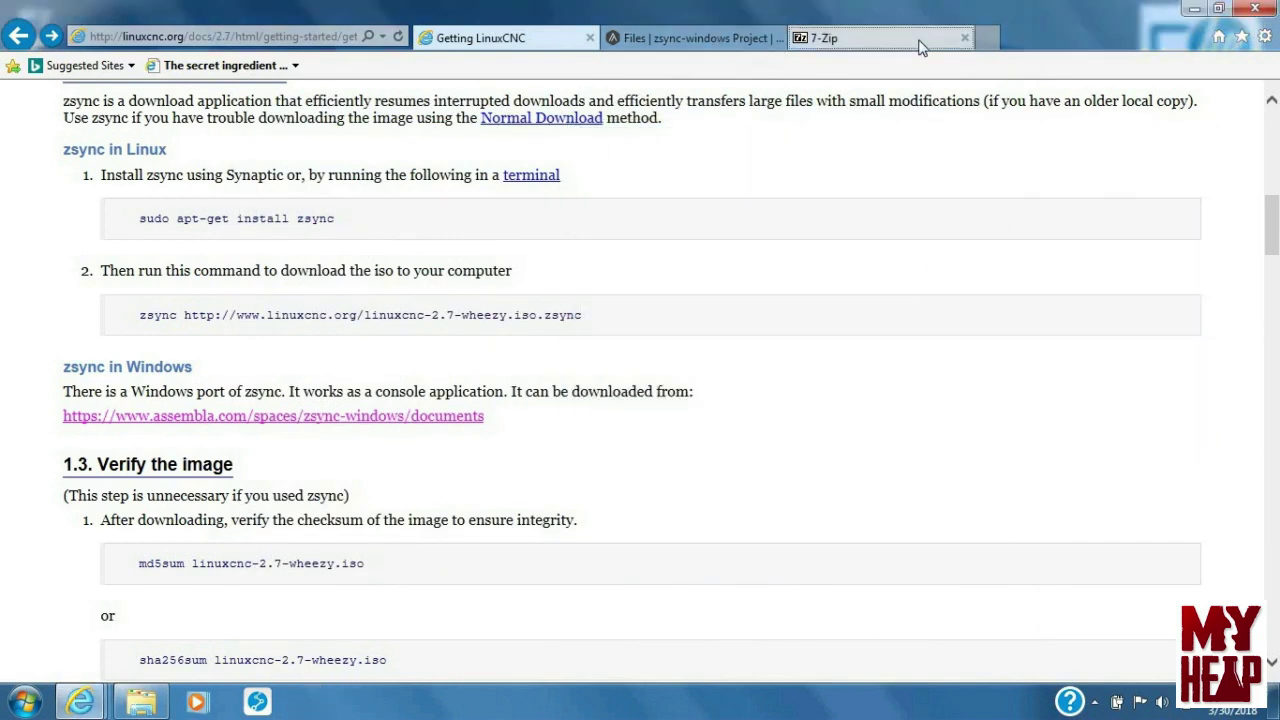
pyautogui.click(966, 38)
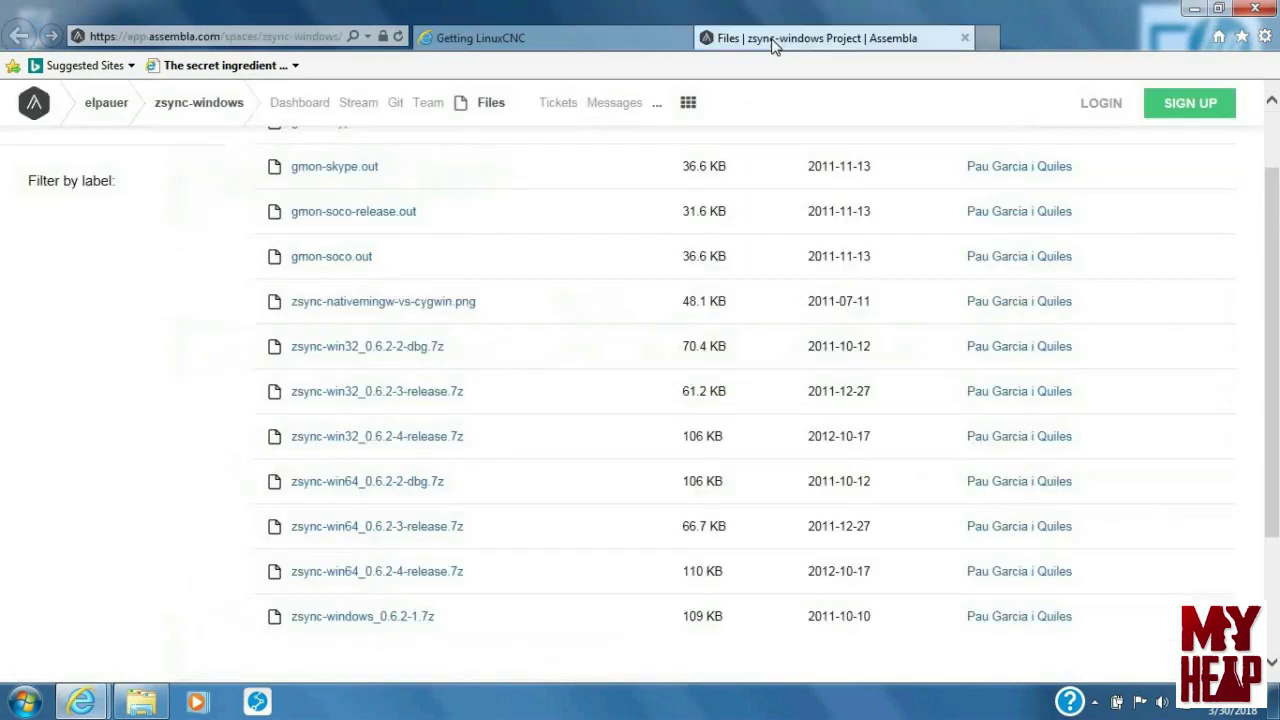
pyautogui.click(964, 38)
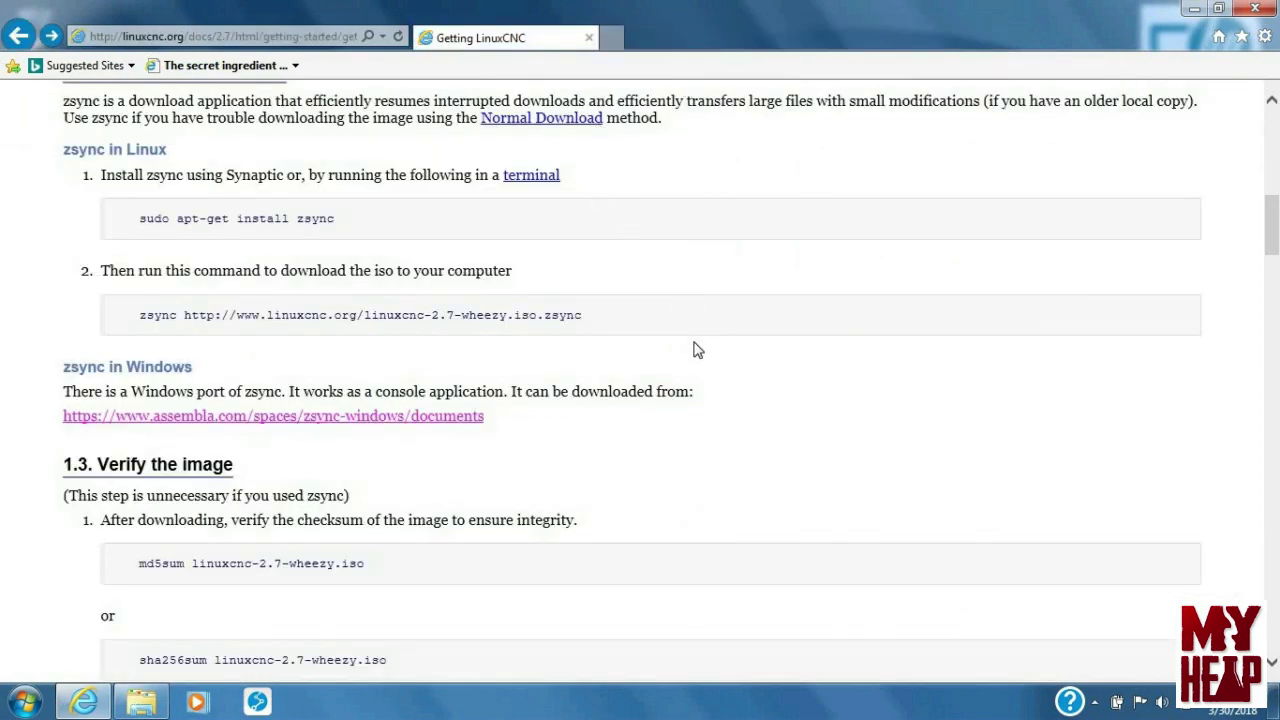
pyautogui.click(155, 708)
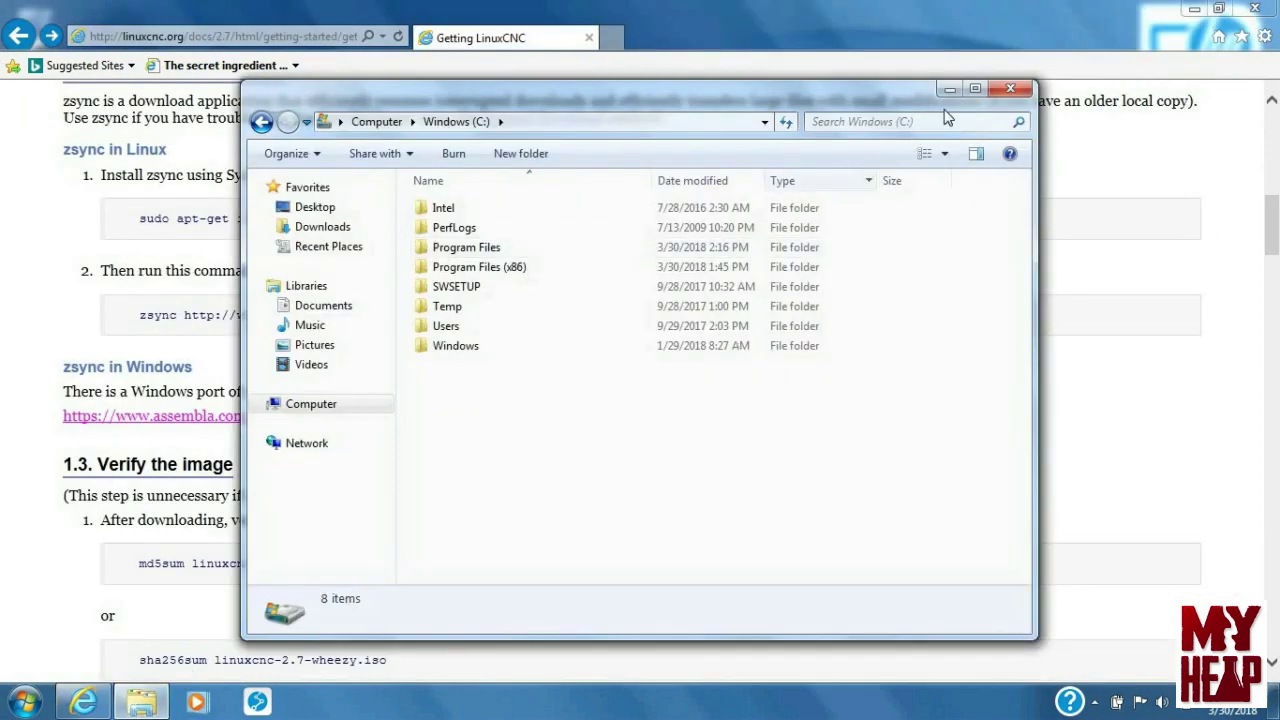
pyautogui.click(1009, 89)
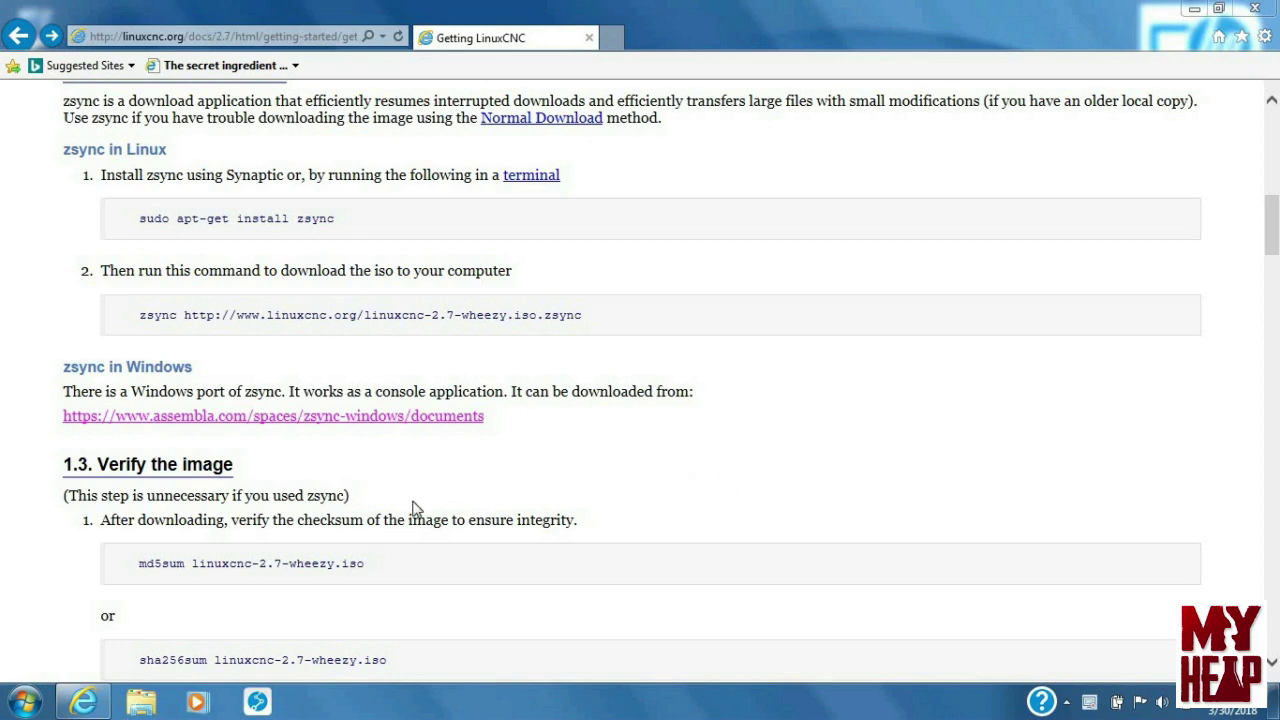
# - Open Explorer's Downloads folder, now listing only the linuxcnc-2.7-wheezy ISO at 1,168,128 KB
pyautogui.click(141, 701)
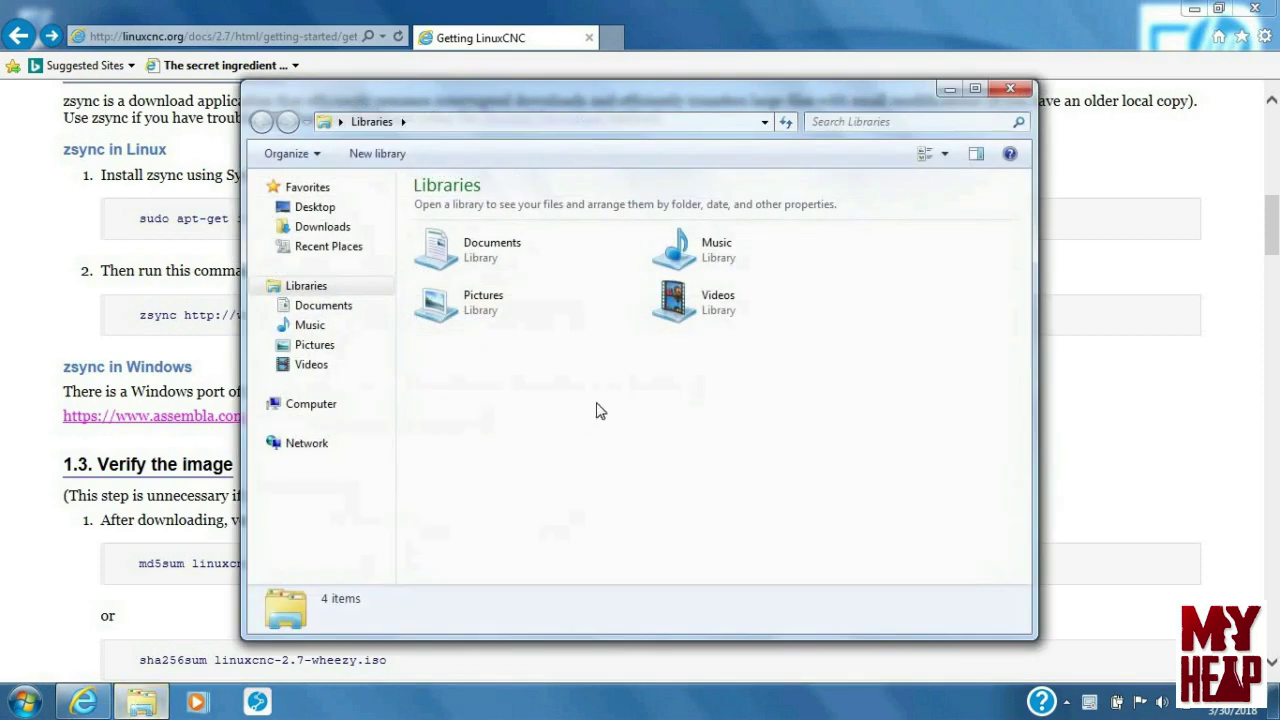
pyautogui.click(325, 228)
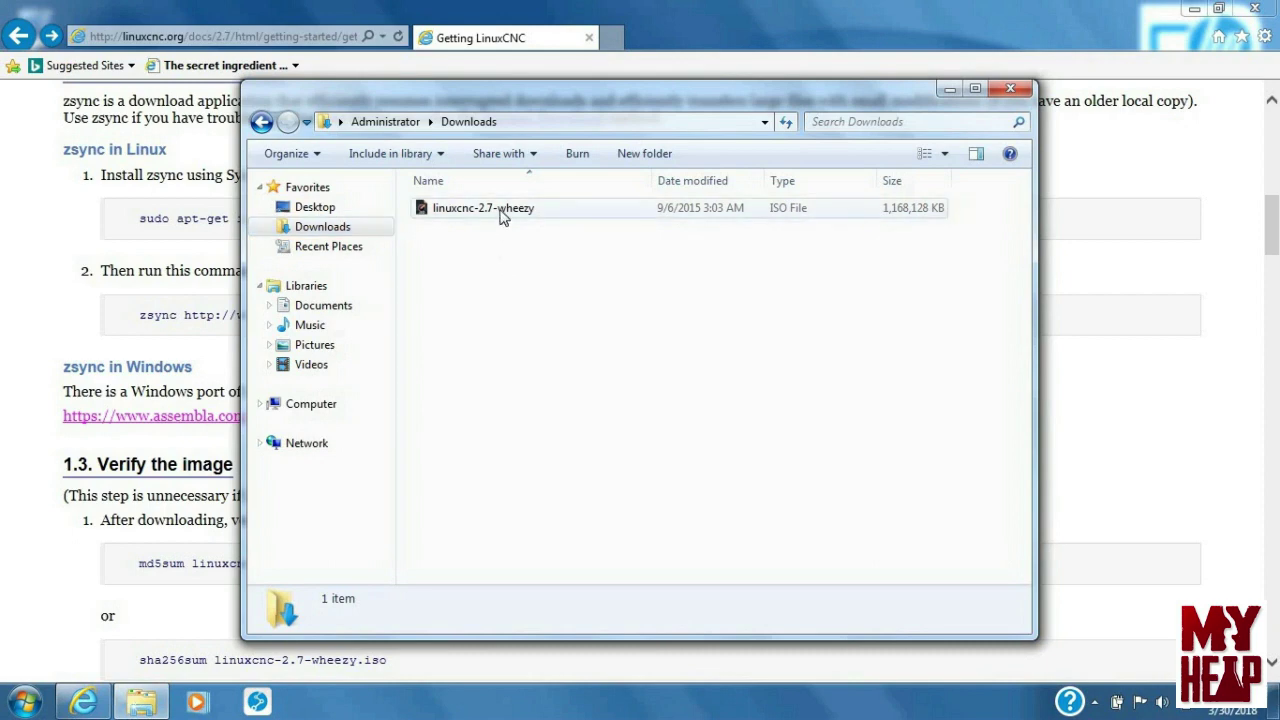
pyautogui.click(505, 212)
pyautogui.rightClick(504, 210)
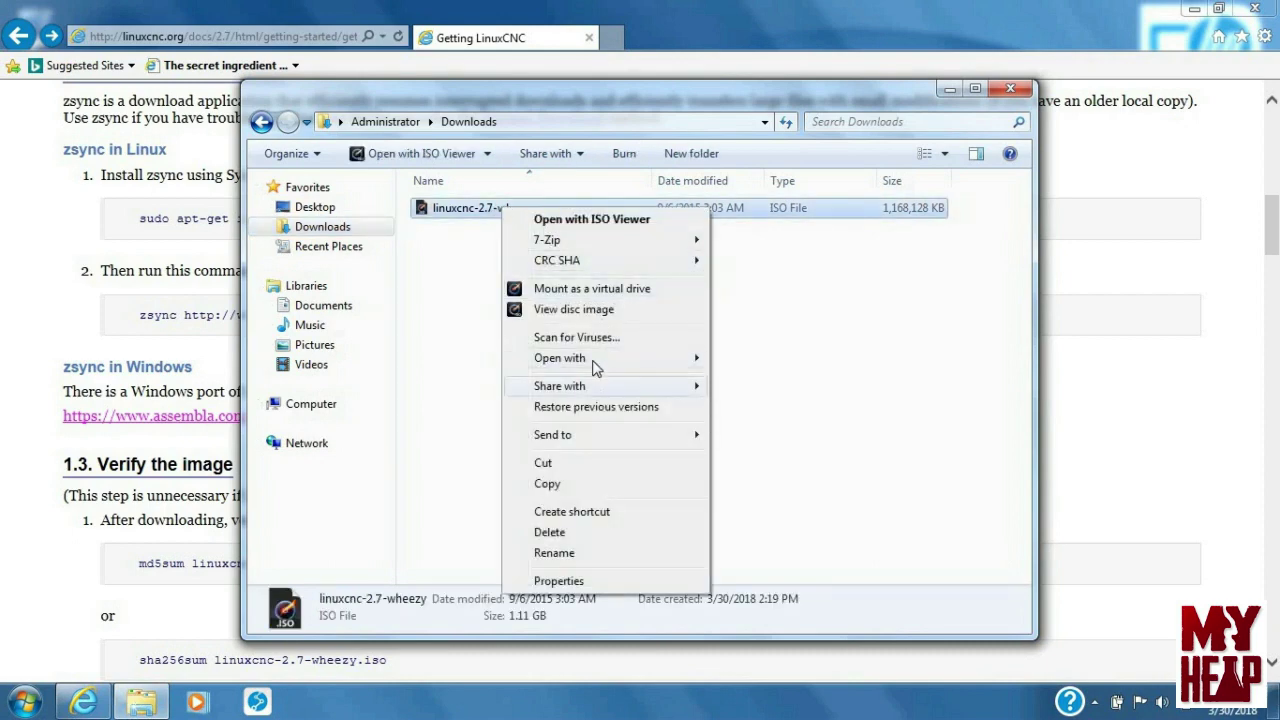
pyautogui.moveTo(603, 358)
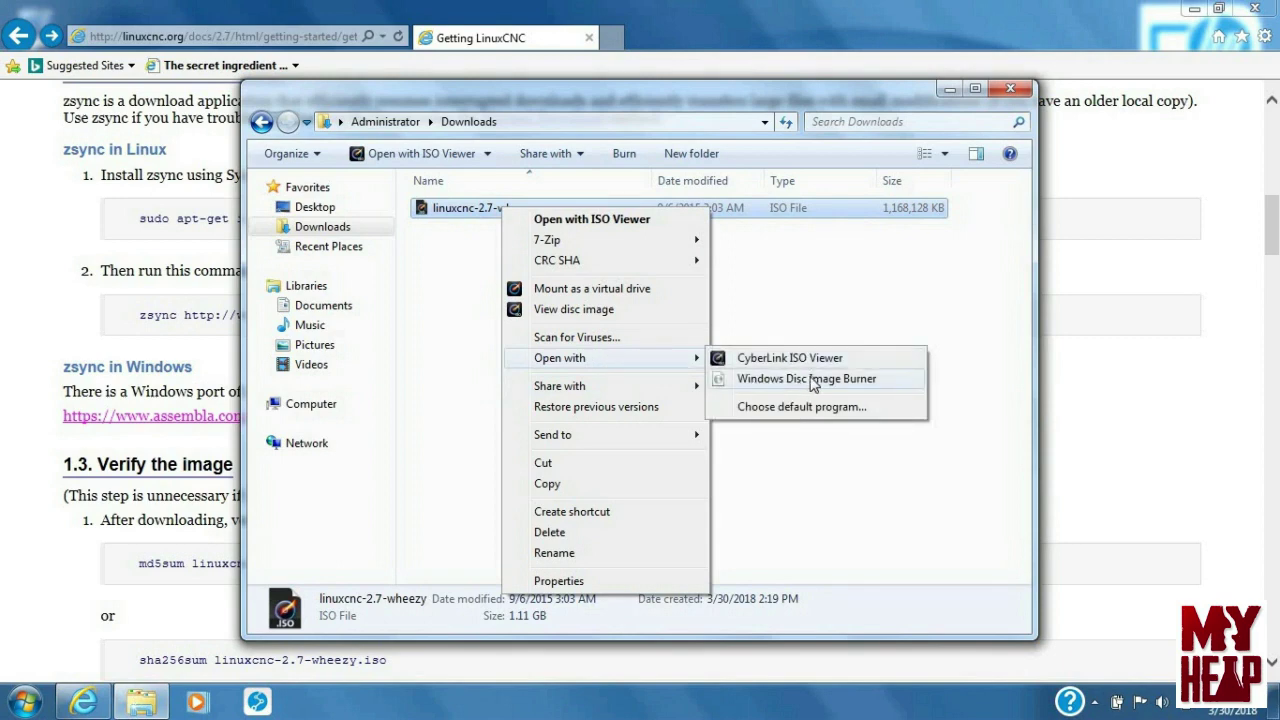
pyautogui.click(813, 380)
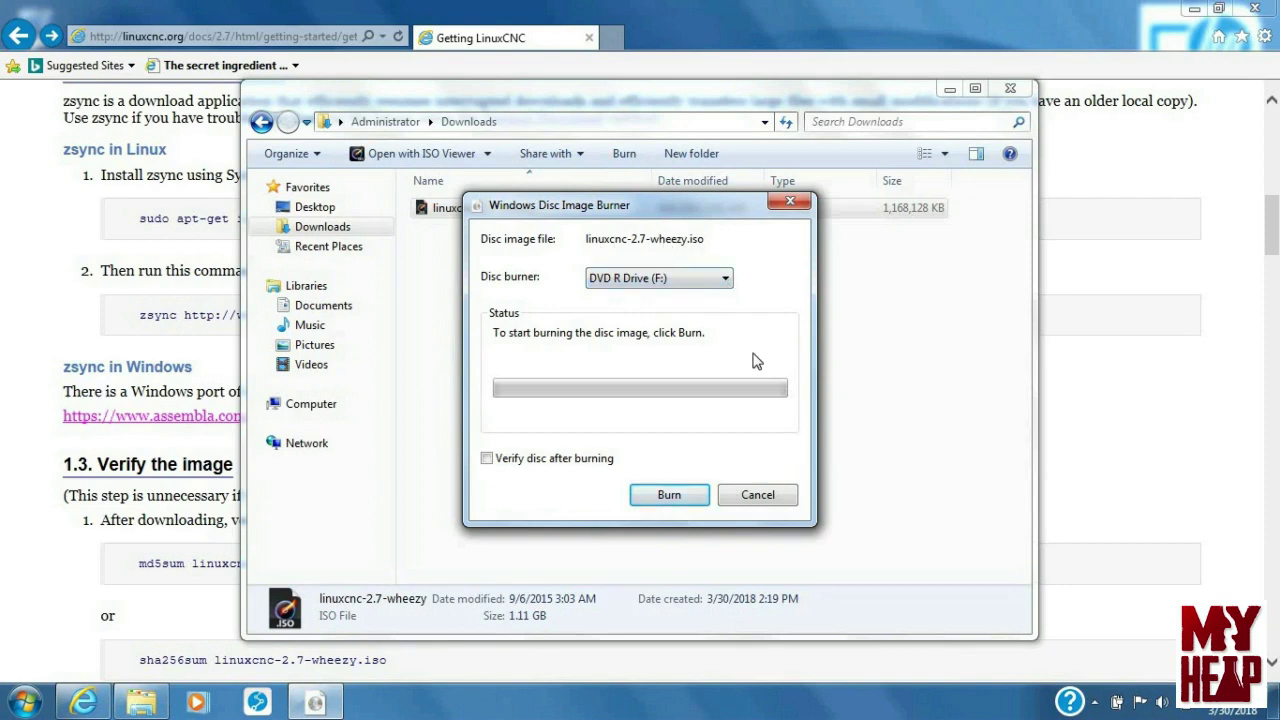
pyautogui.click(487, 459)
pyautogui.click(752, 494)
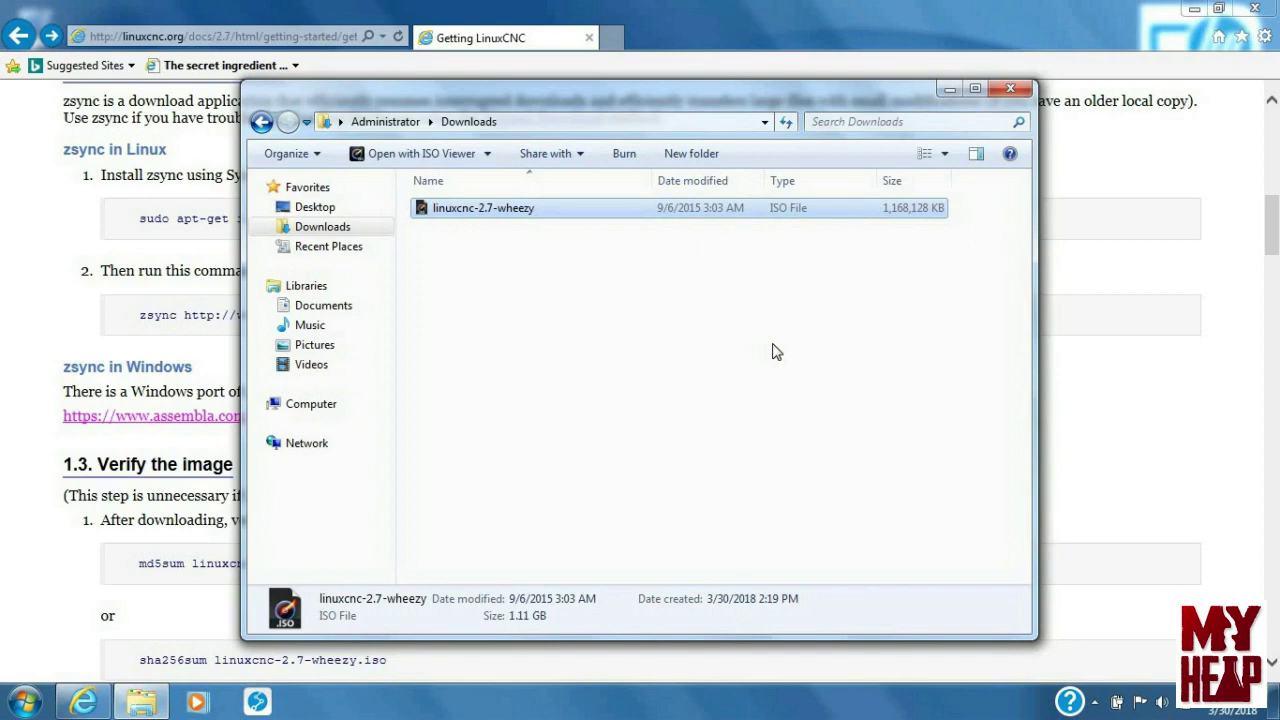
# - Put away the Downloads folder and open infrarecorder.org's Downloads page in a new tab
pyautogui.click(949, 91)
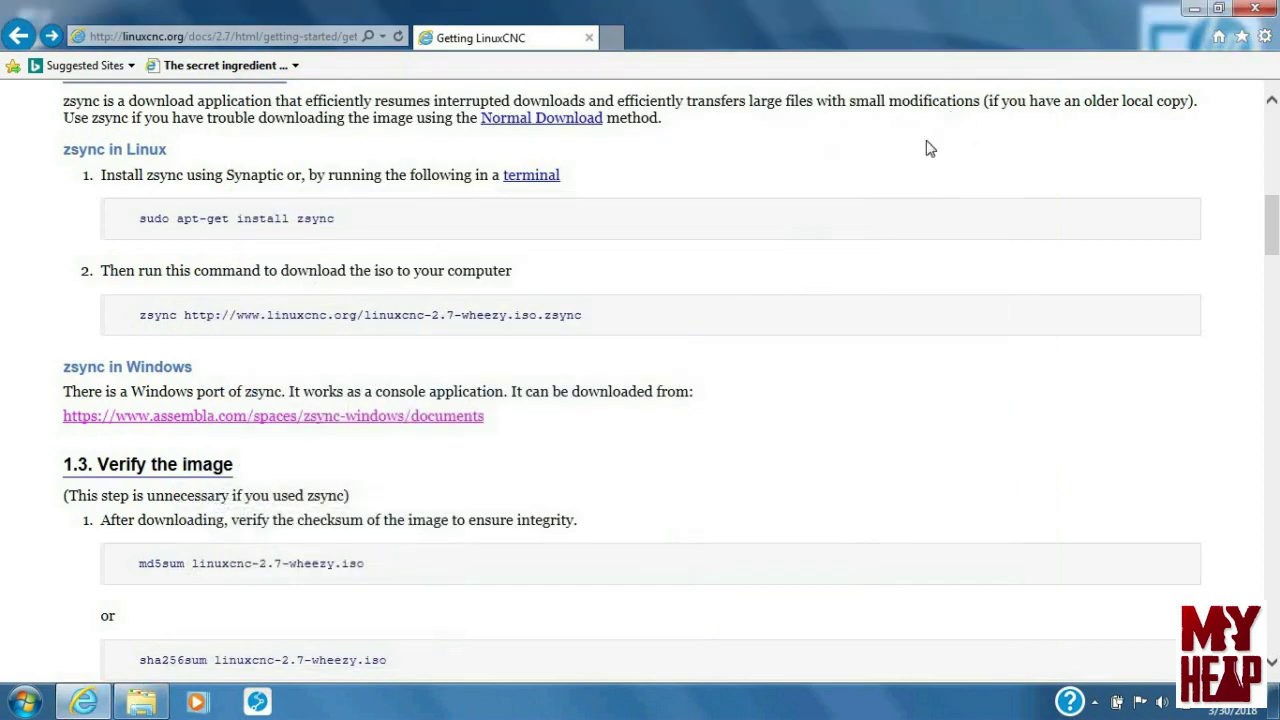
pyautogui.click(612, 37)
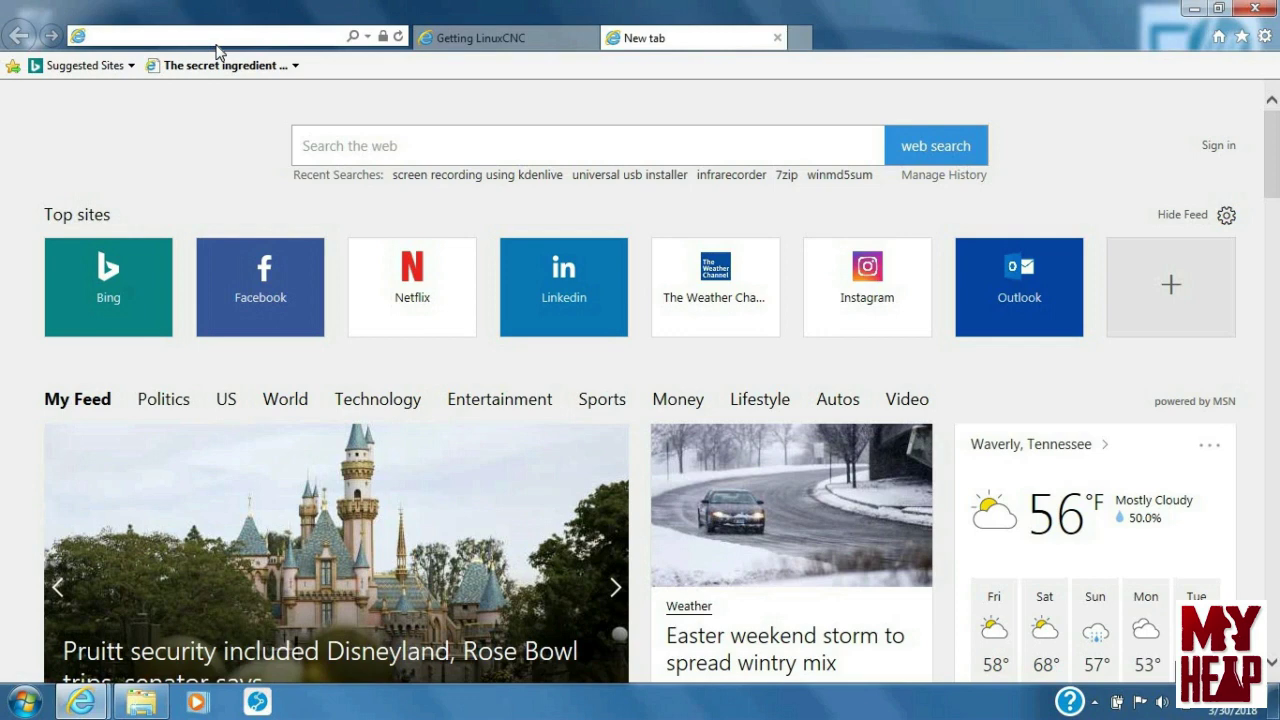
pyautogui.write('infra')
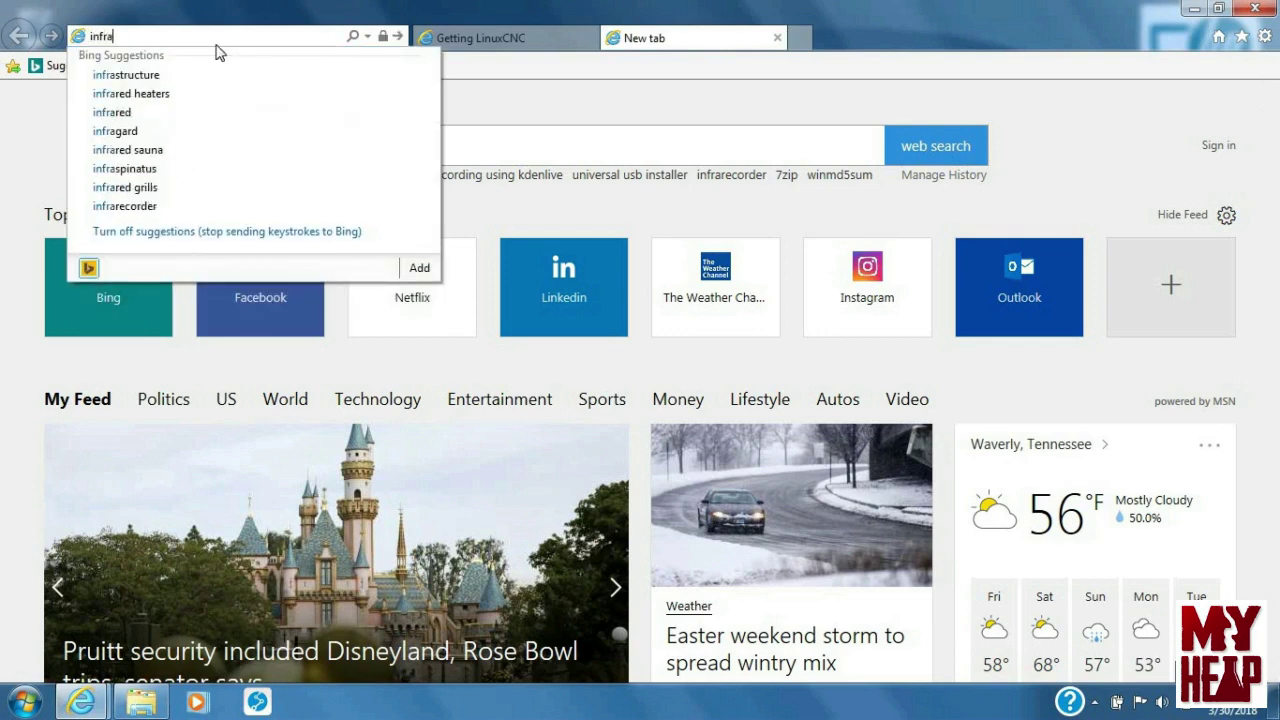
pyautogui.write('recorde')
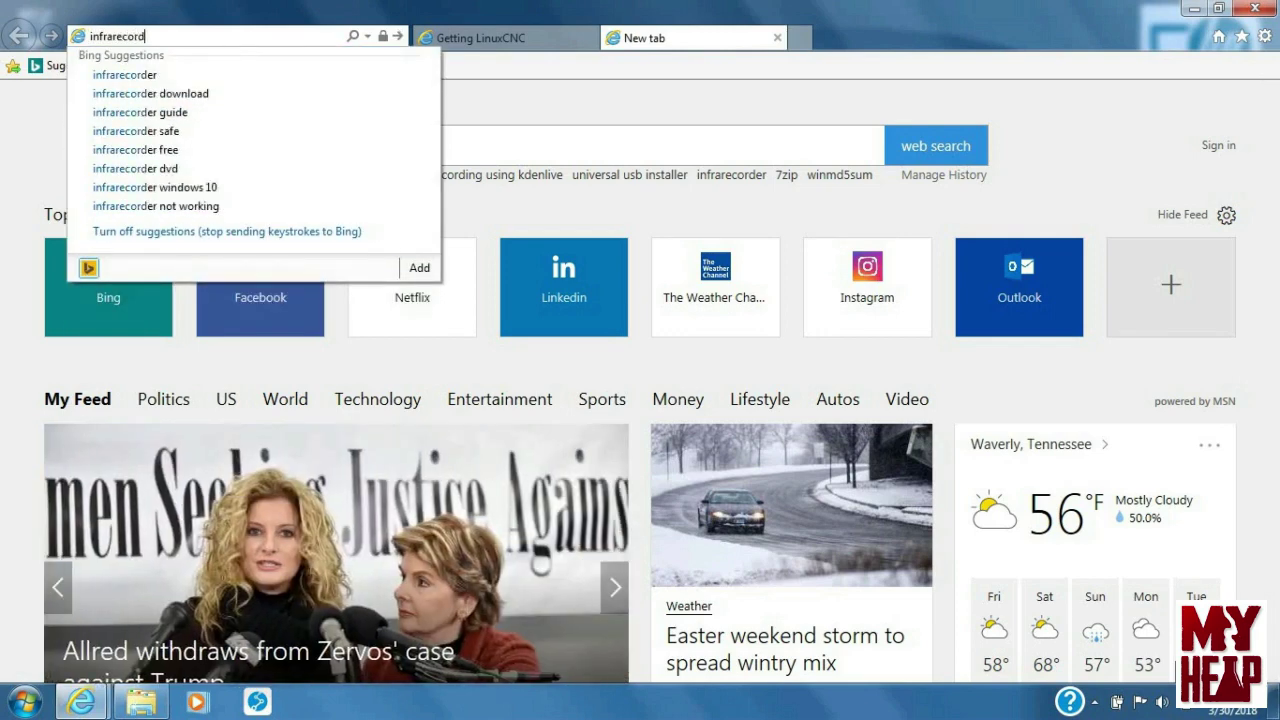
pyautogui.write('r.org')
pyautogui.press('Return')
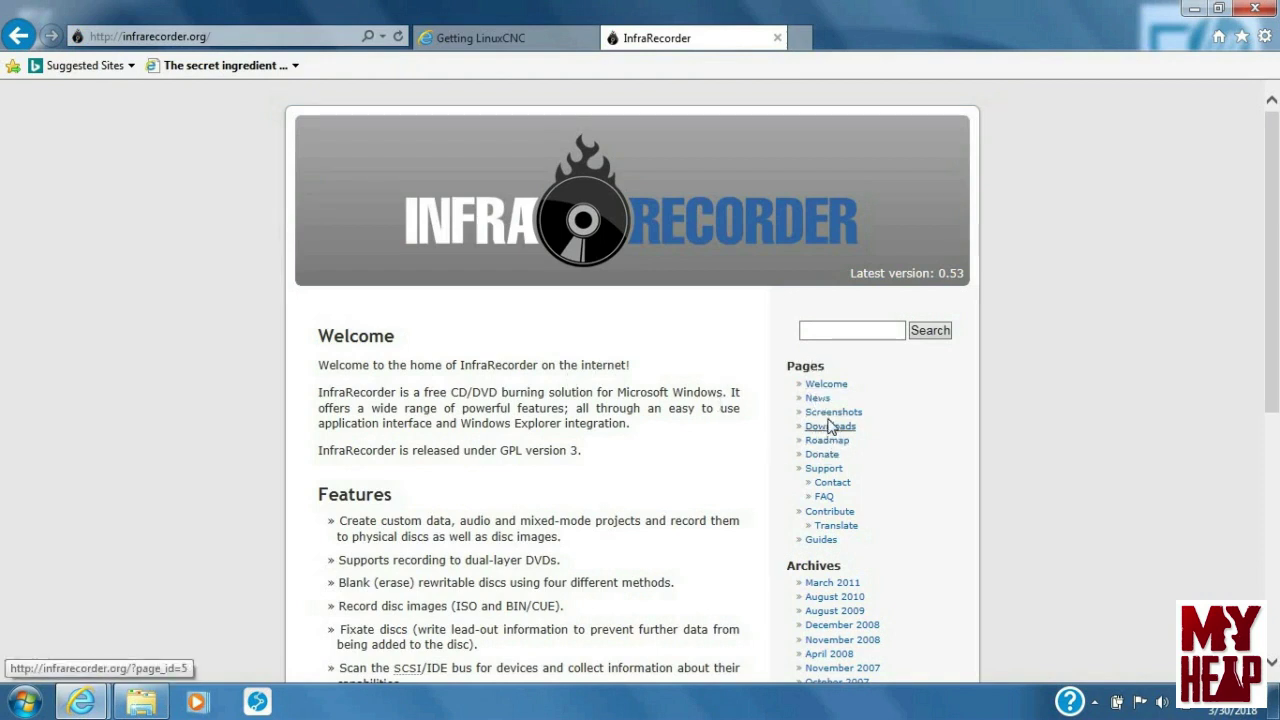
pyautogui.click(833, 428)
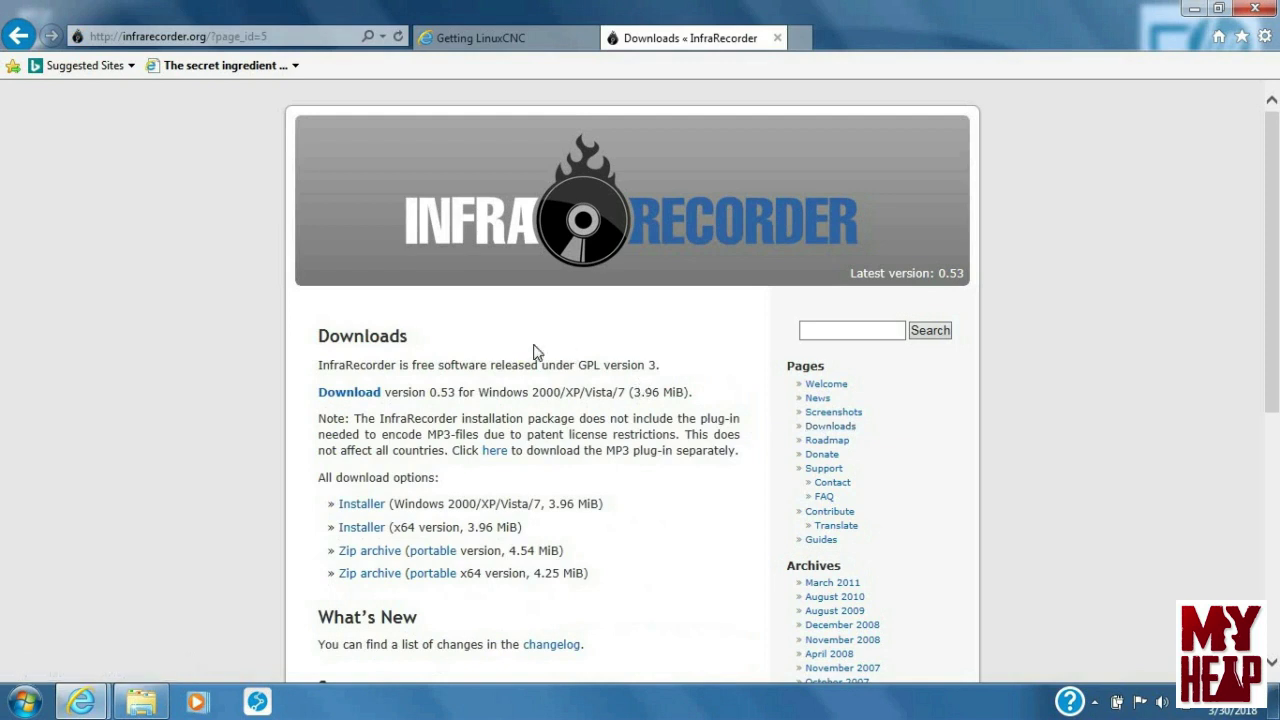
pyautogui.scroll(-2, 571, 345)
pyautogui.scroll(1, 571, 345)
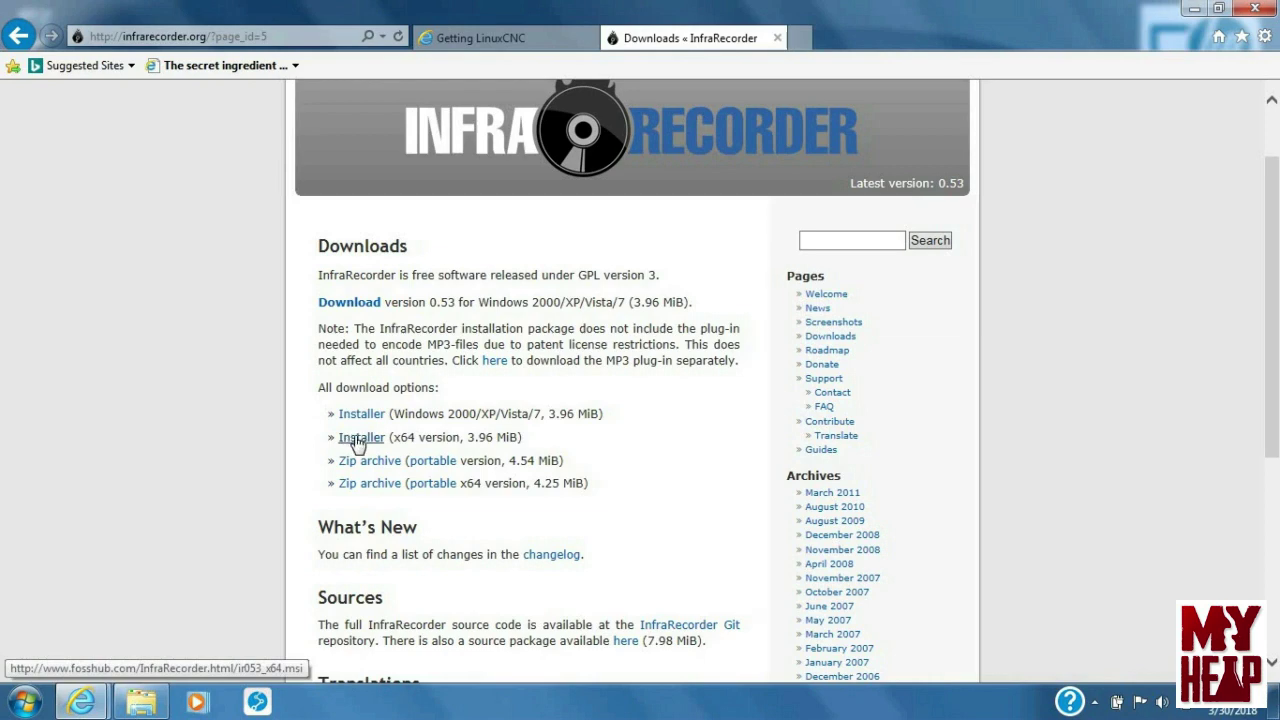
# - Download and save the 64-bit InfraRecorder 0.53 installer, then open its containing folder
pyautogui.click(358, 440)
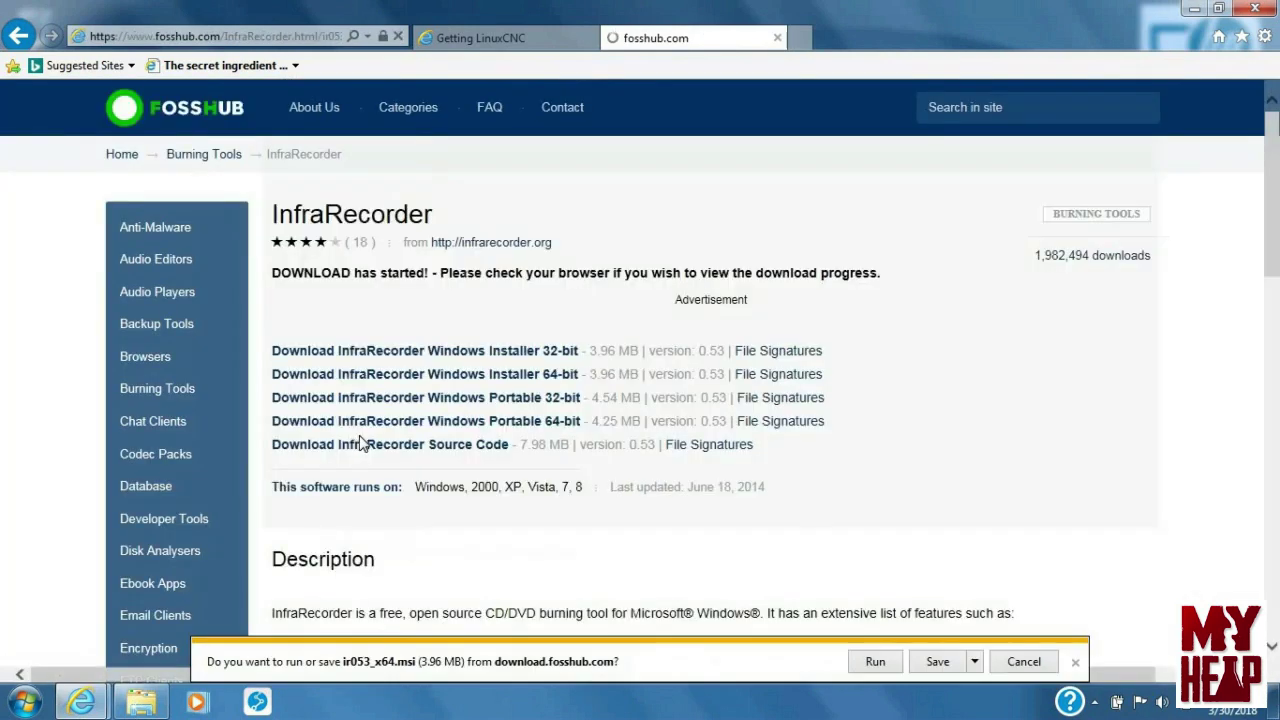
pyautogui.click(942, 662)
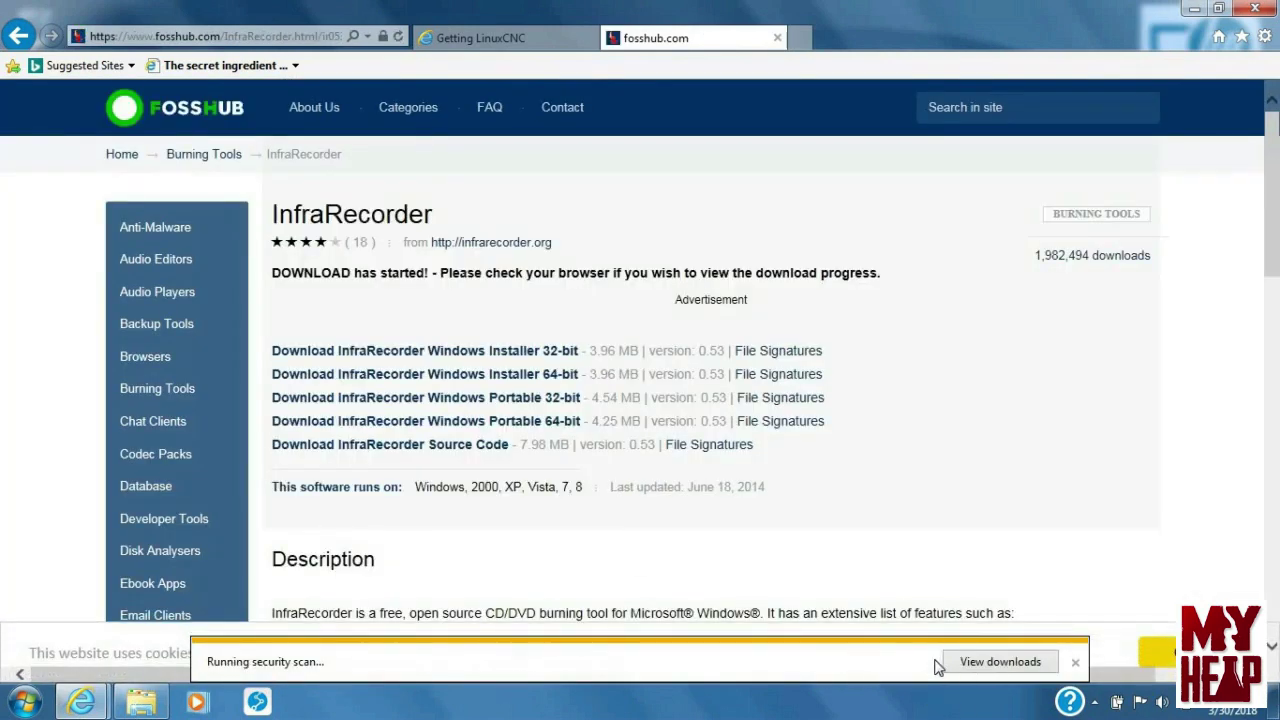
pyautogui.click(885, 662)
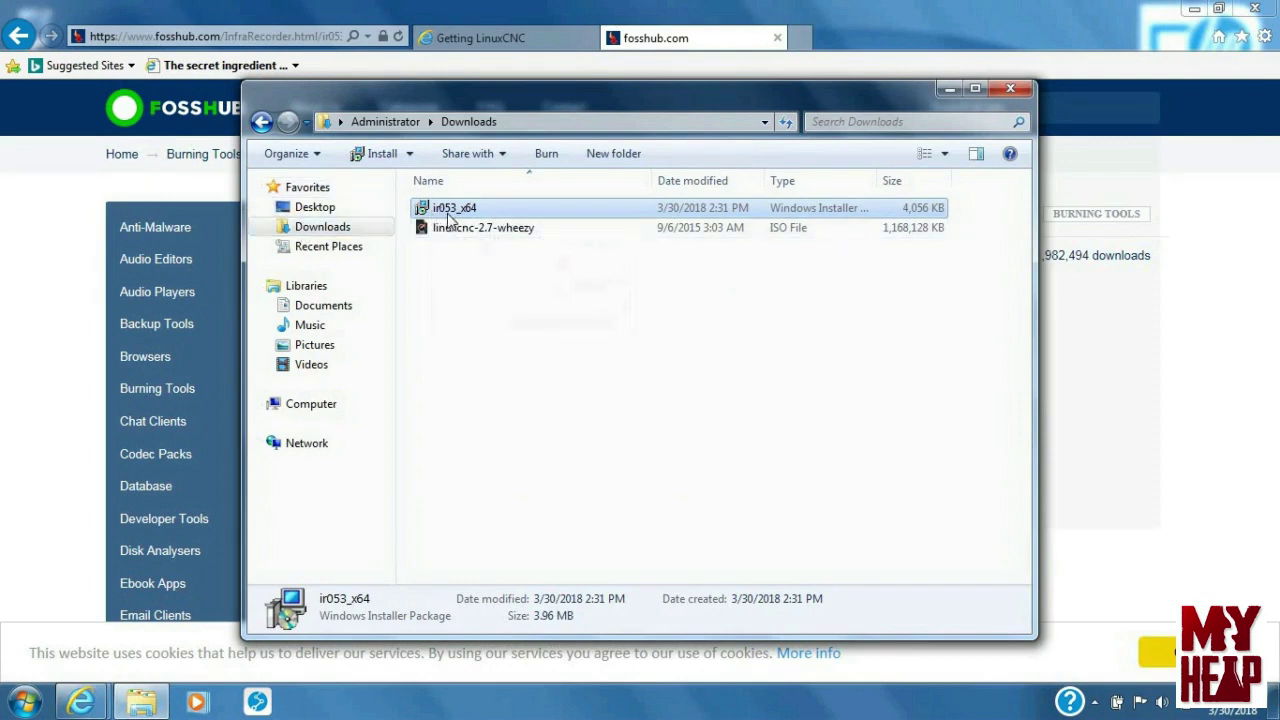
# - Run ir053_x64, accept the licence and install to C:\Program Files\InfraRecorder with default settings
pyautogui.moveTo(466, 216)
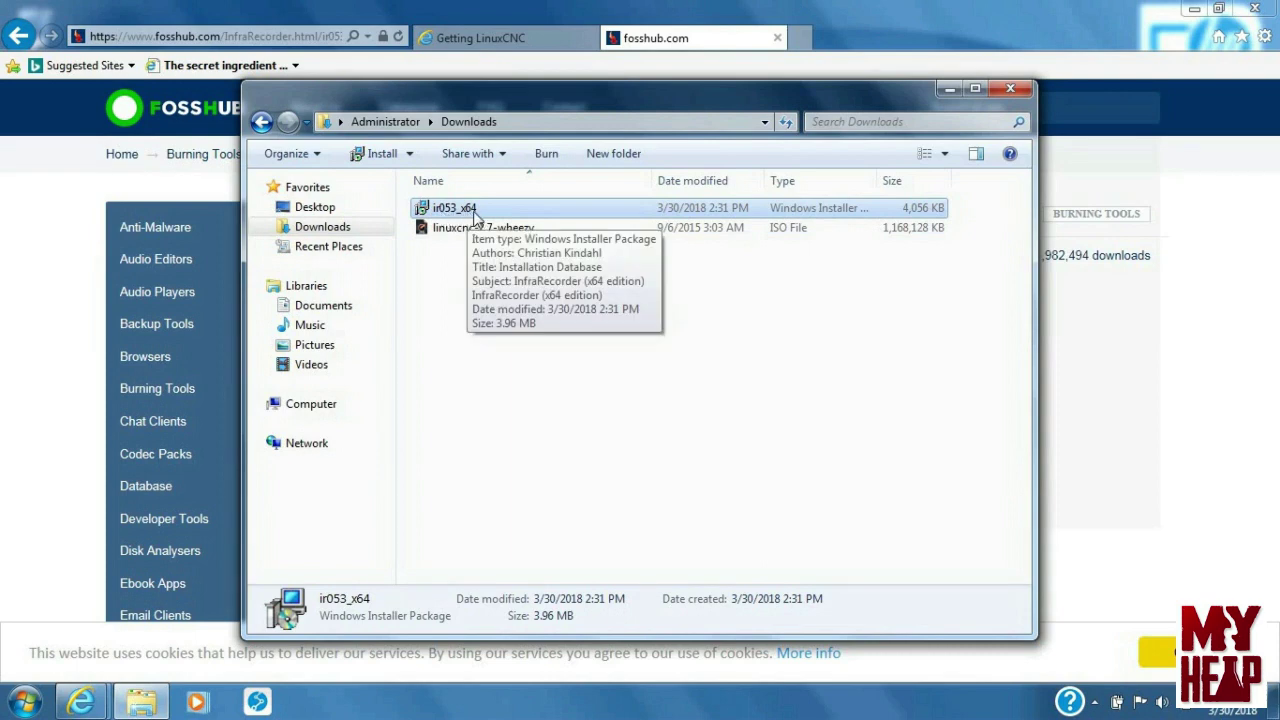
pyautogui.doubleClick(476, 213)
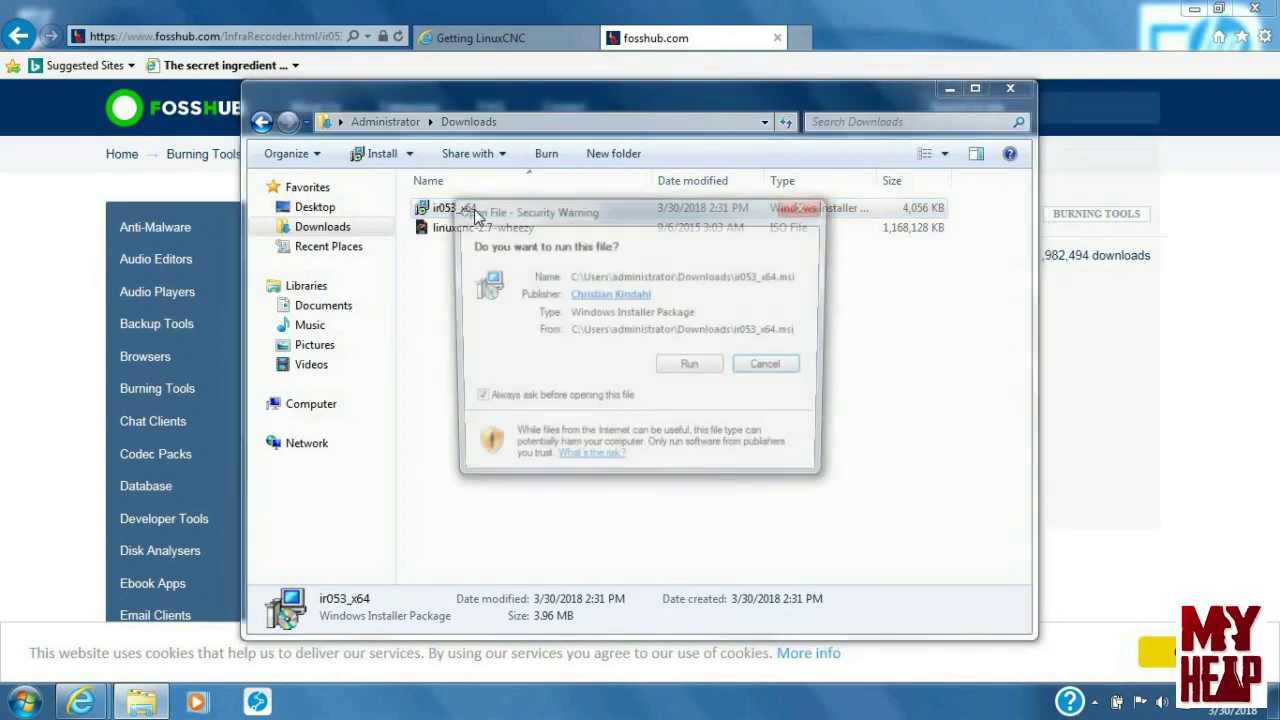
pyautogui.click(688, 369)
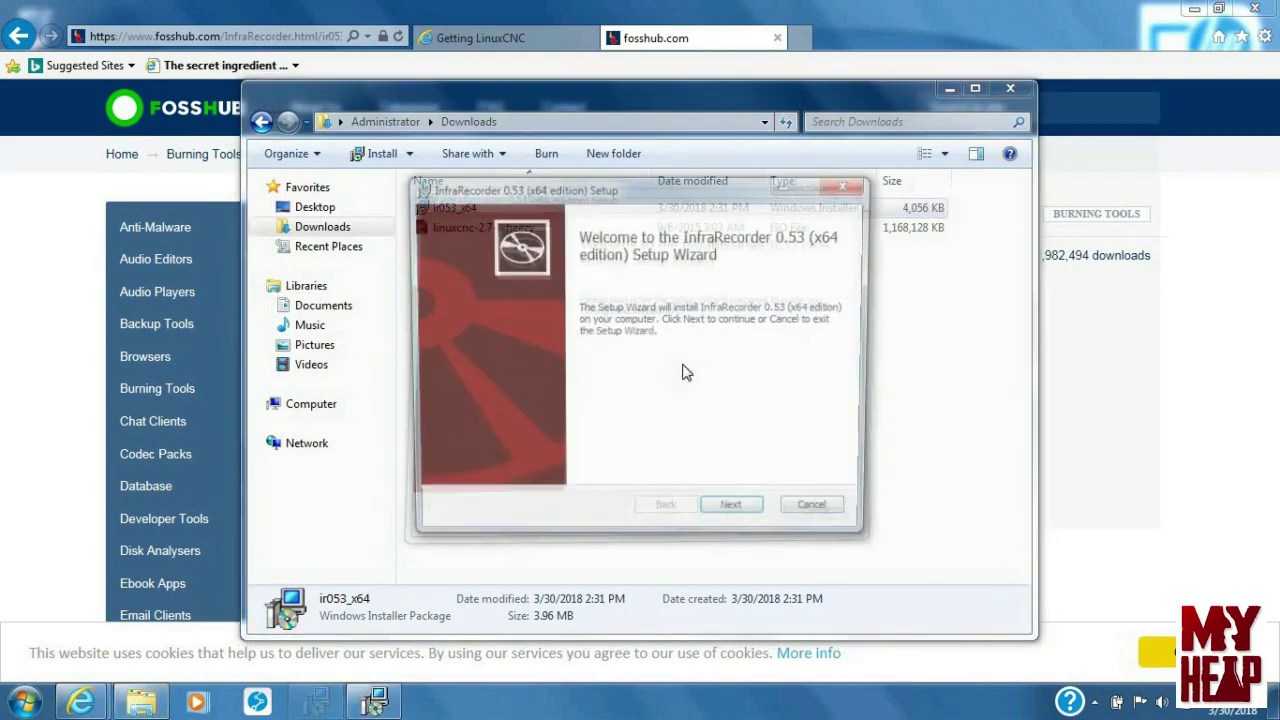
pyautogui.click(736, 516)
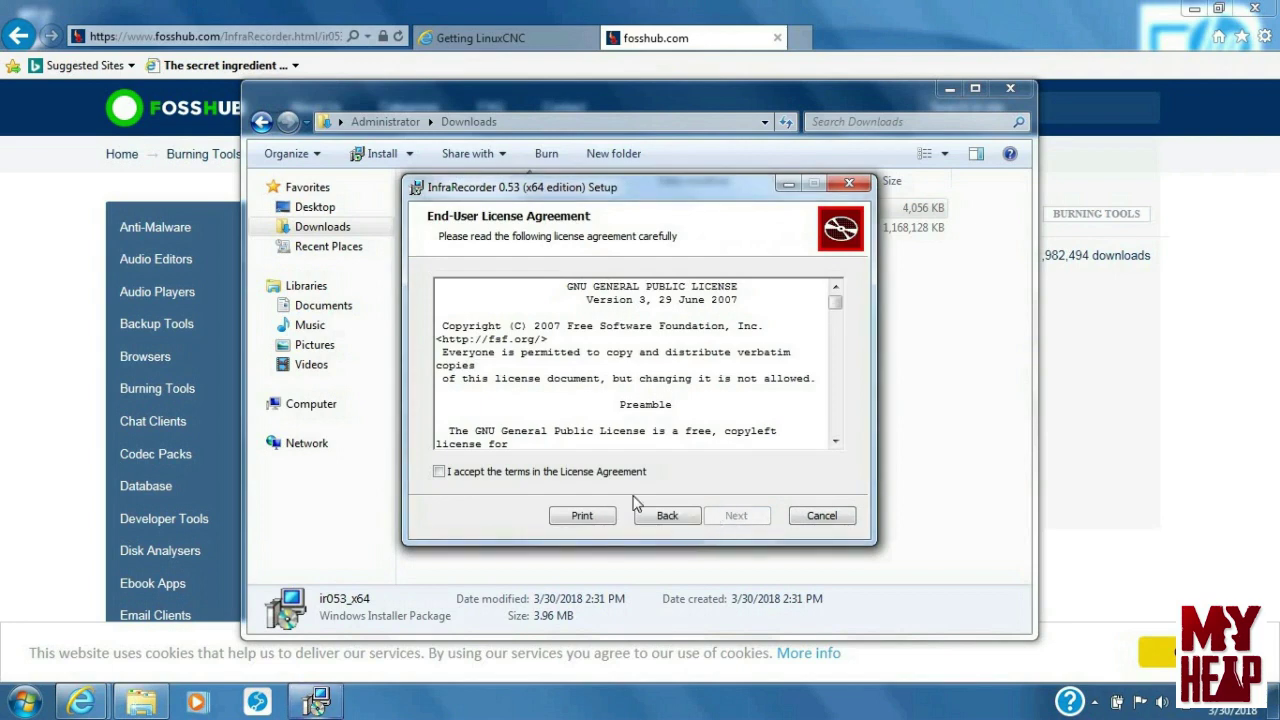
pyautogui.click(545, 472)
pyautogui.click(736, 515)
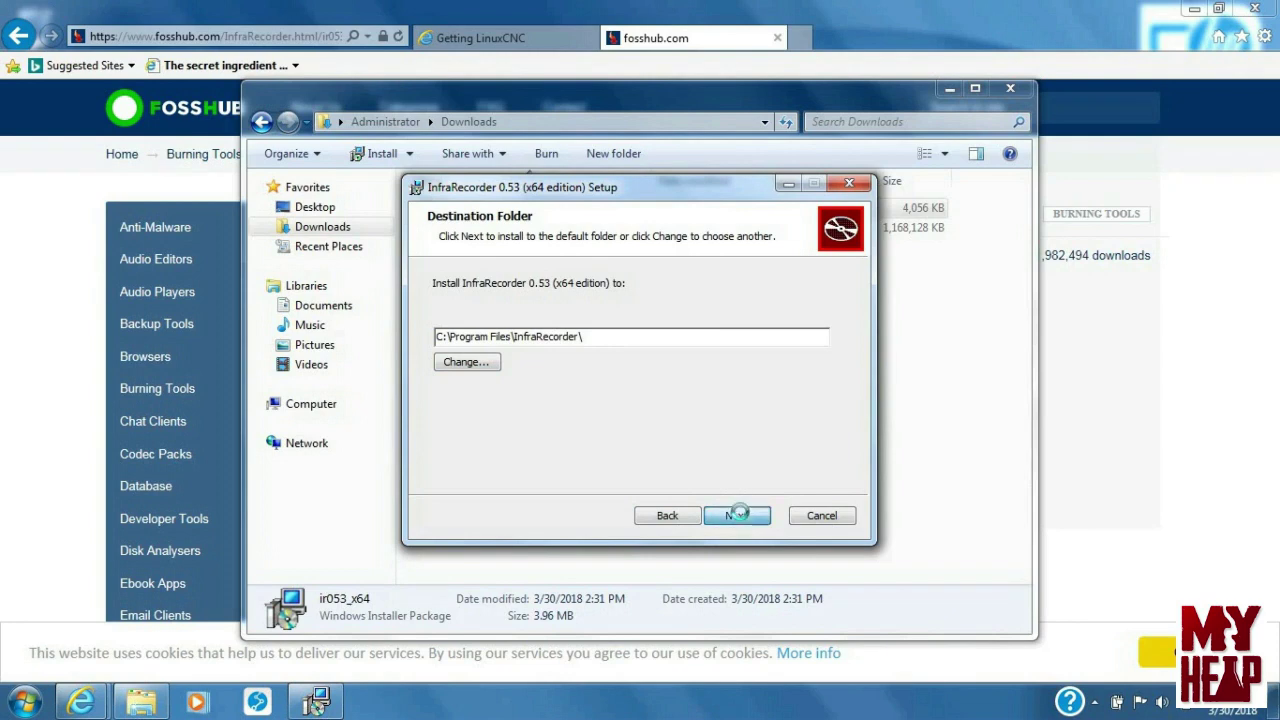
pyautogui.click(740, 518)
pyautogui.click(740, 518)
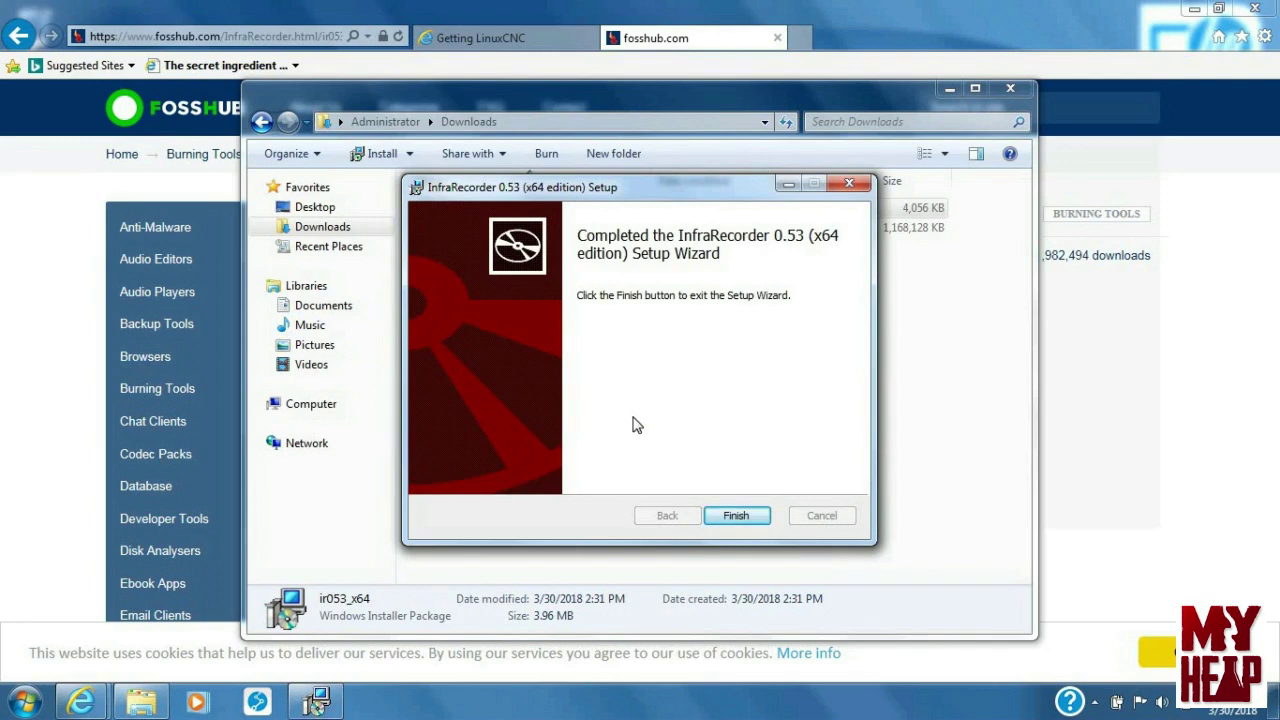
pyautogui.click(737, 516)
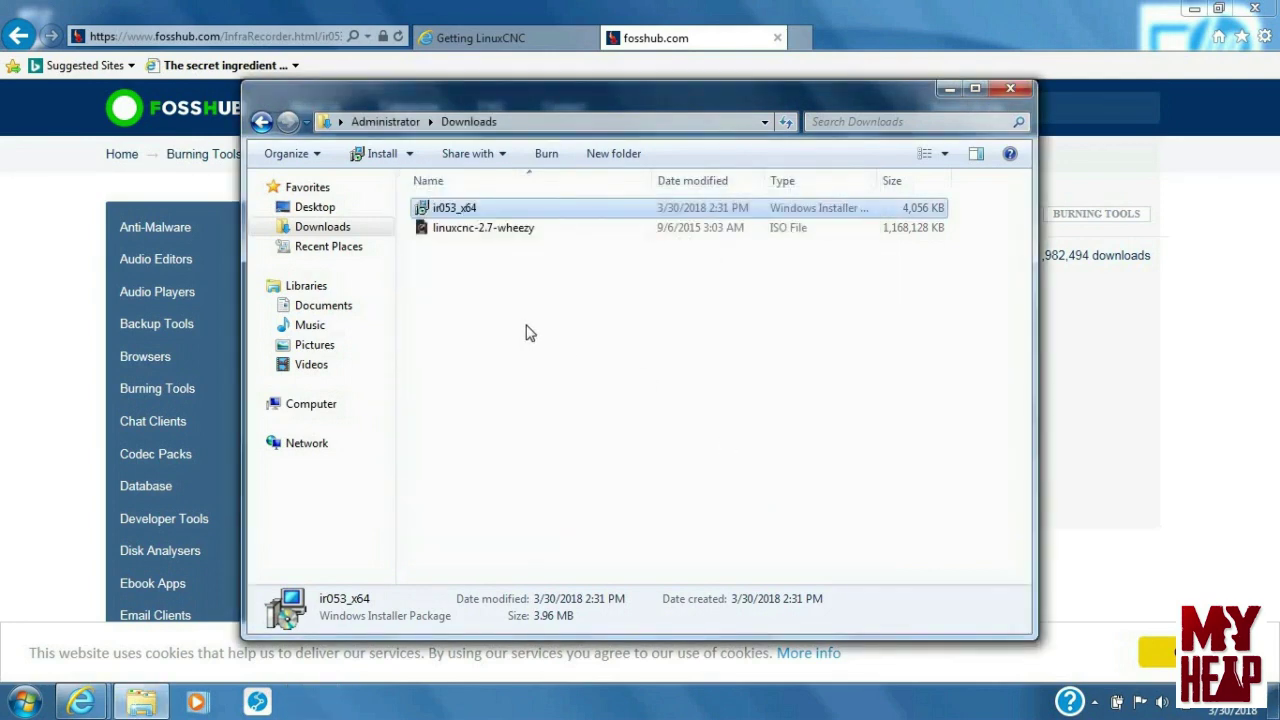
# - Select the linuxcnc-2.7-wheezy ISO, then launch InfraRecorder from Start > All Programs > InfraRecorder
pyautogui.click(491, 231)
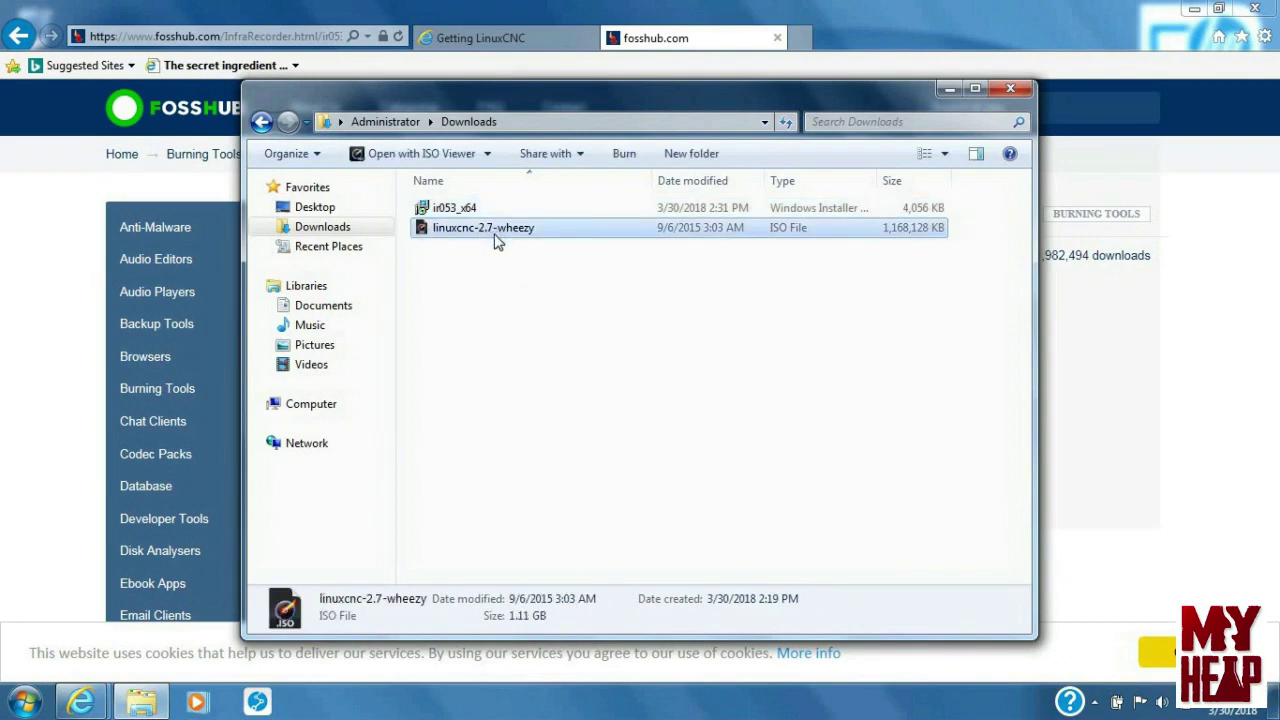
pyautogui.click(36, 683)
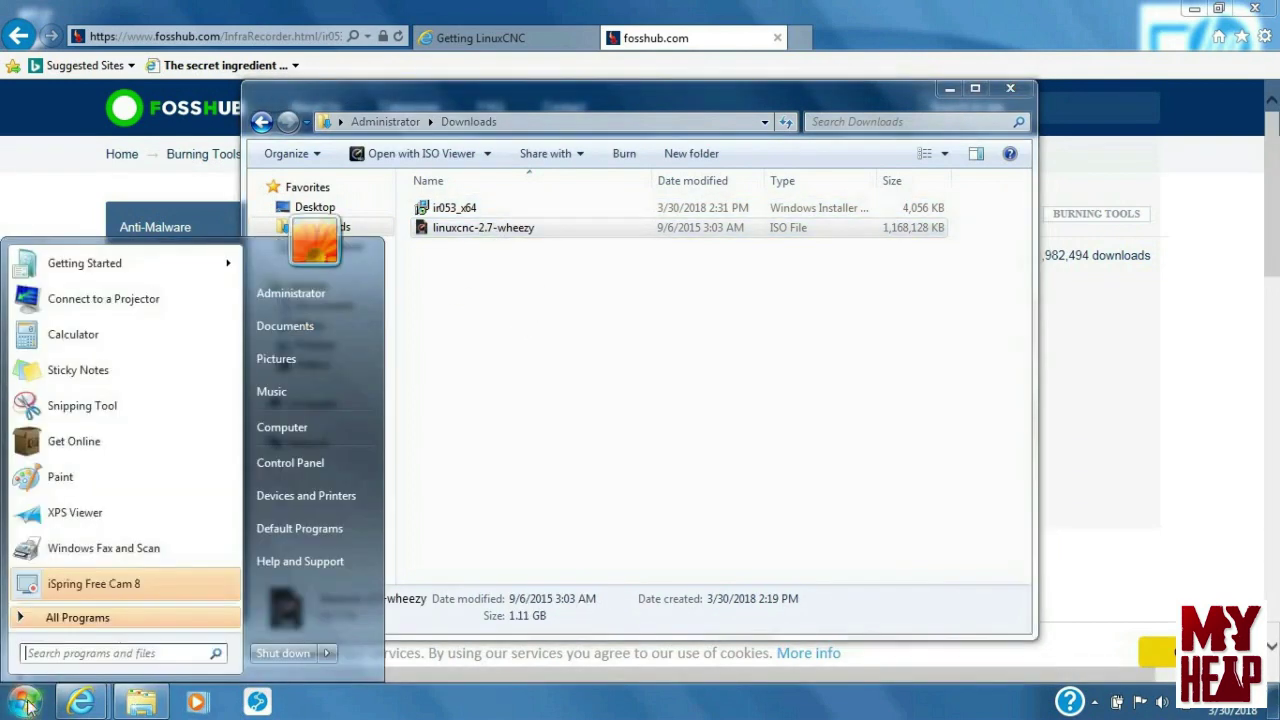
pyautogui.click(112, 620)
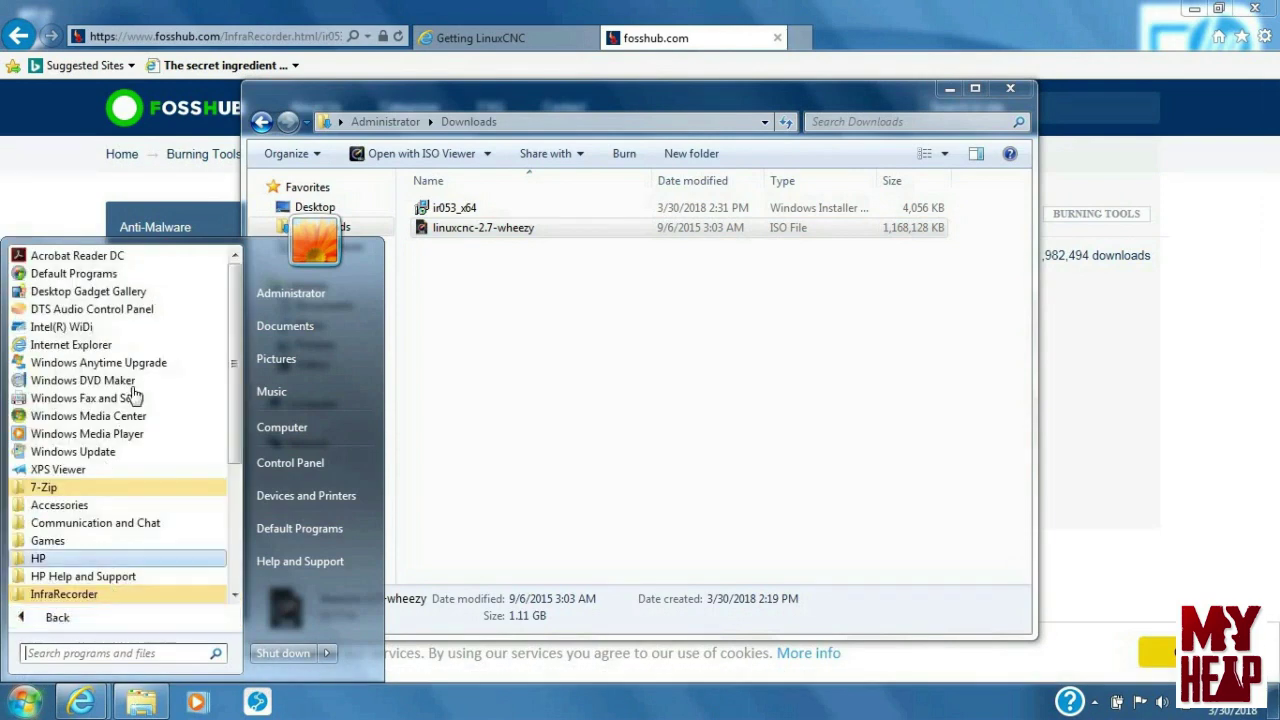
pyautogui.click(63, 595)
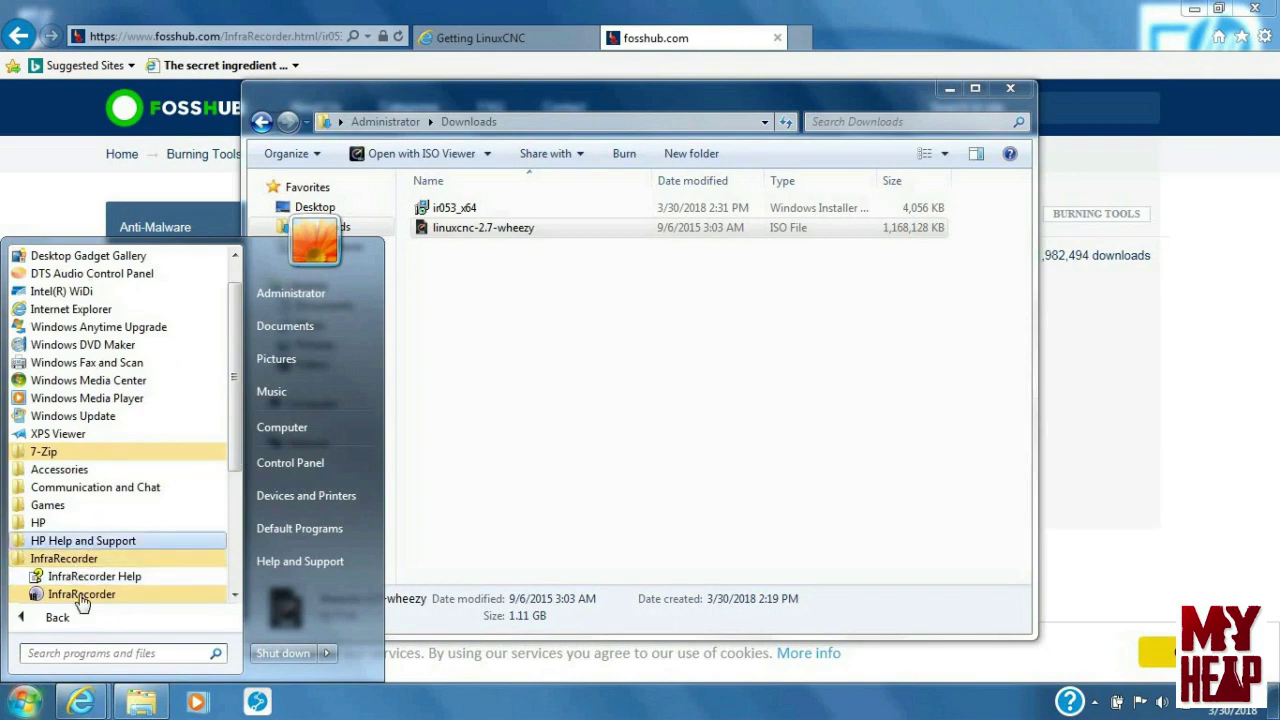
pyautogui.click(82, 596)
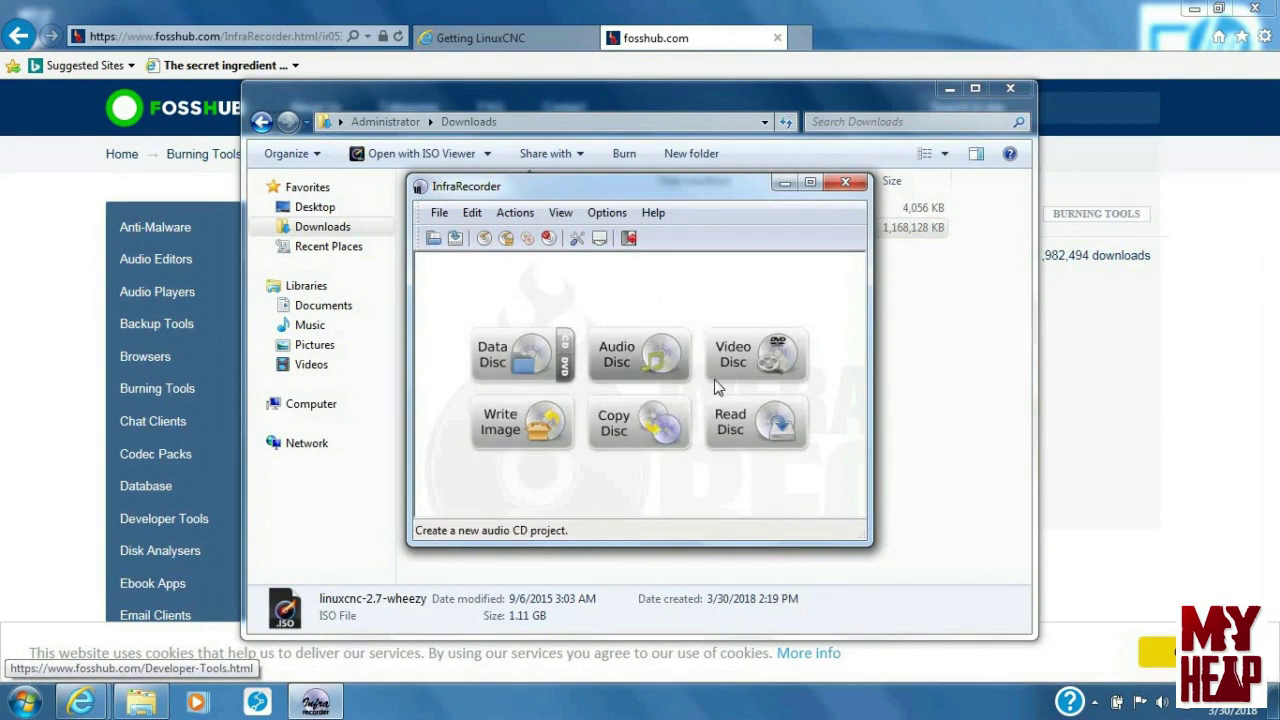
pyautogui.click(521, 423)
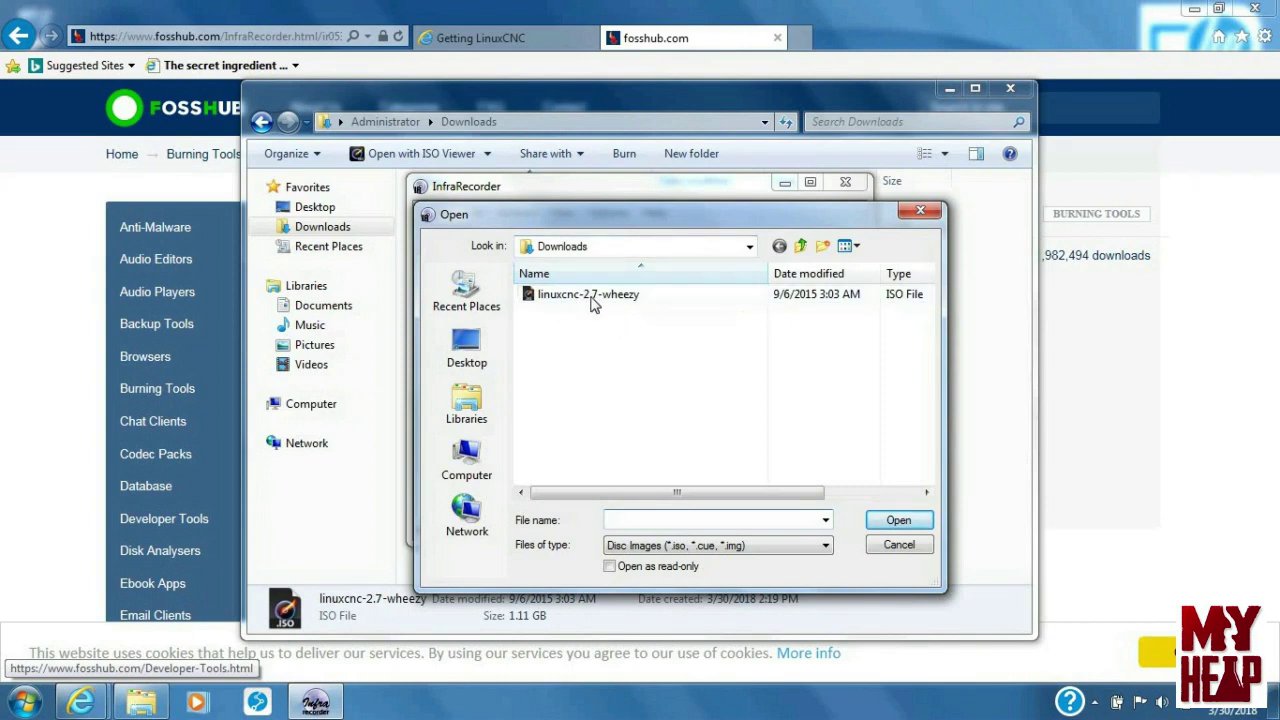
pyautogui.click(587, 298)
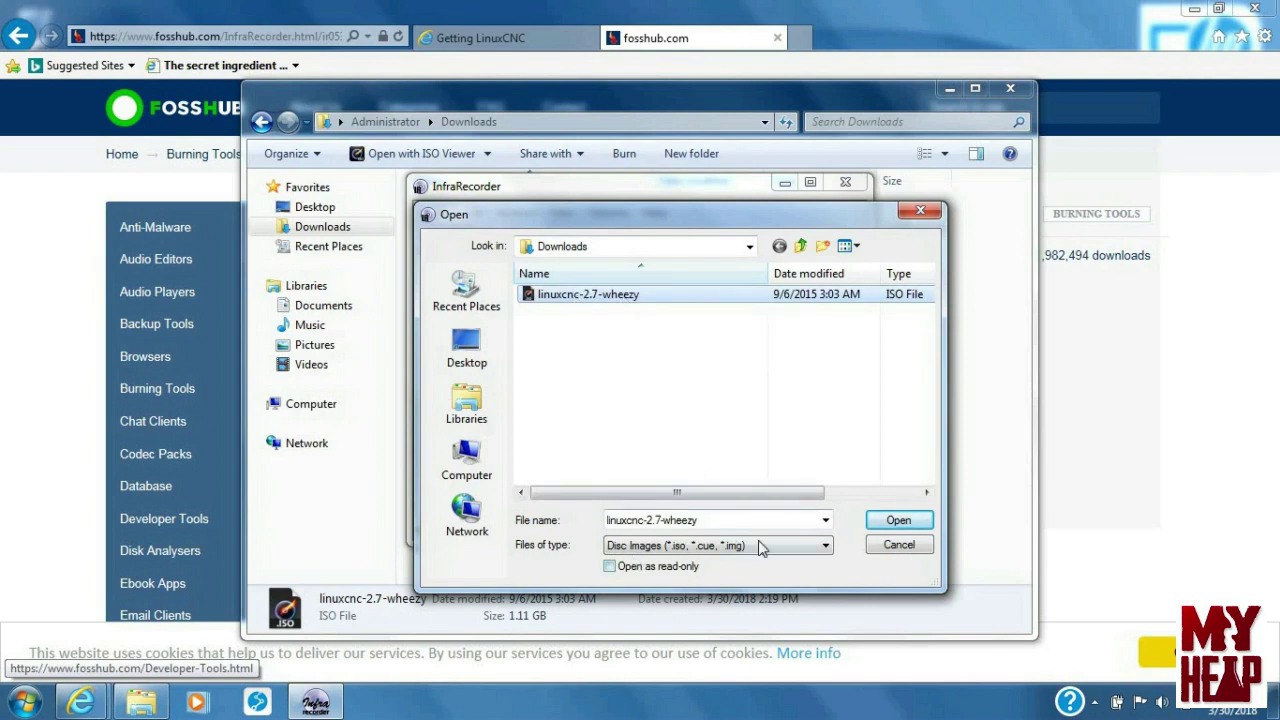
pyautogui.click(897, 521)
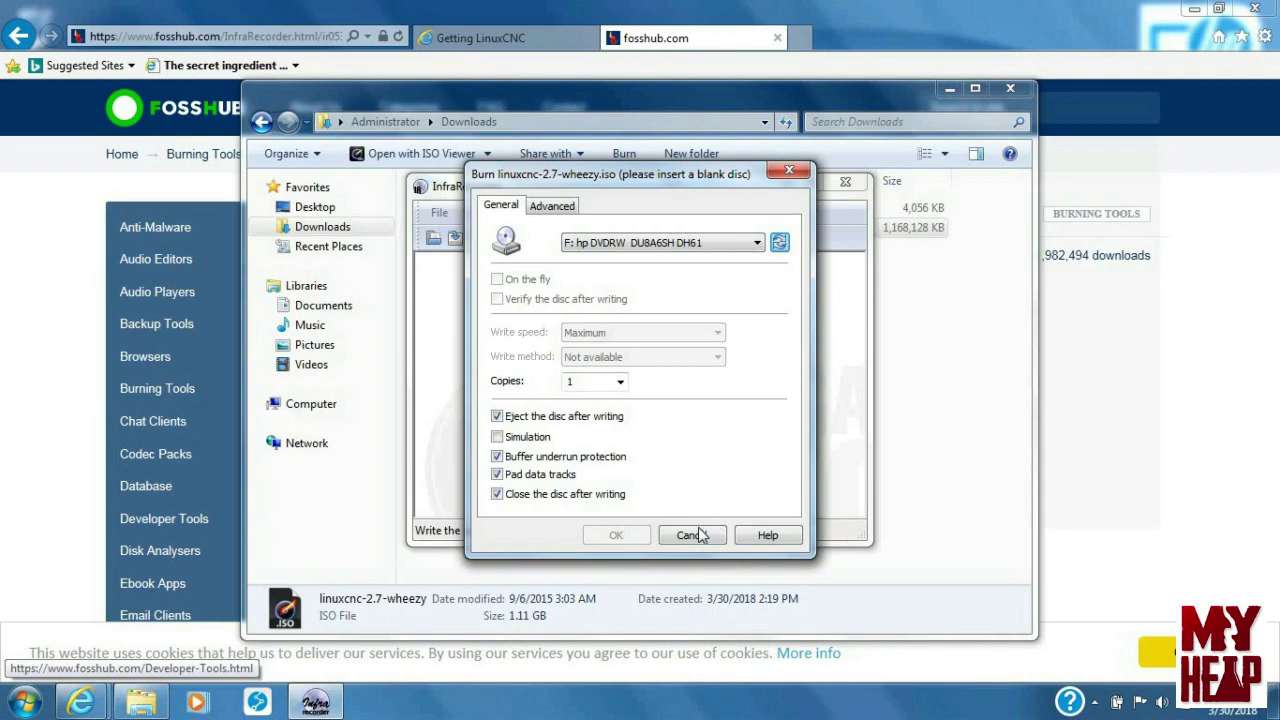
pyautogui.click(698, 536)
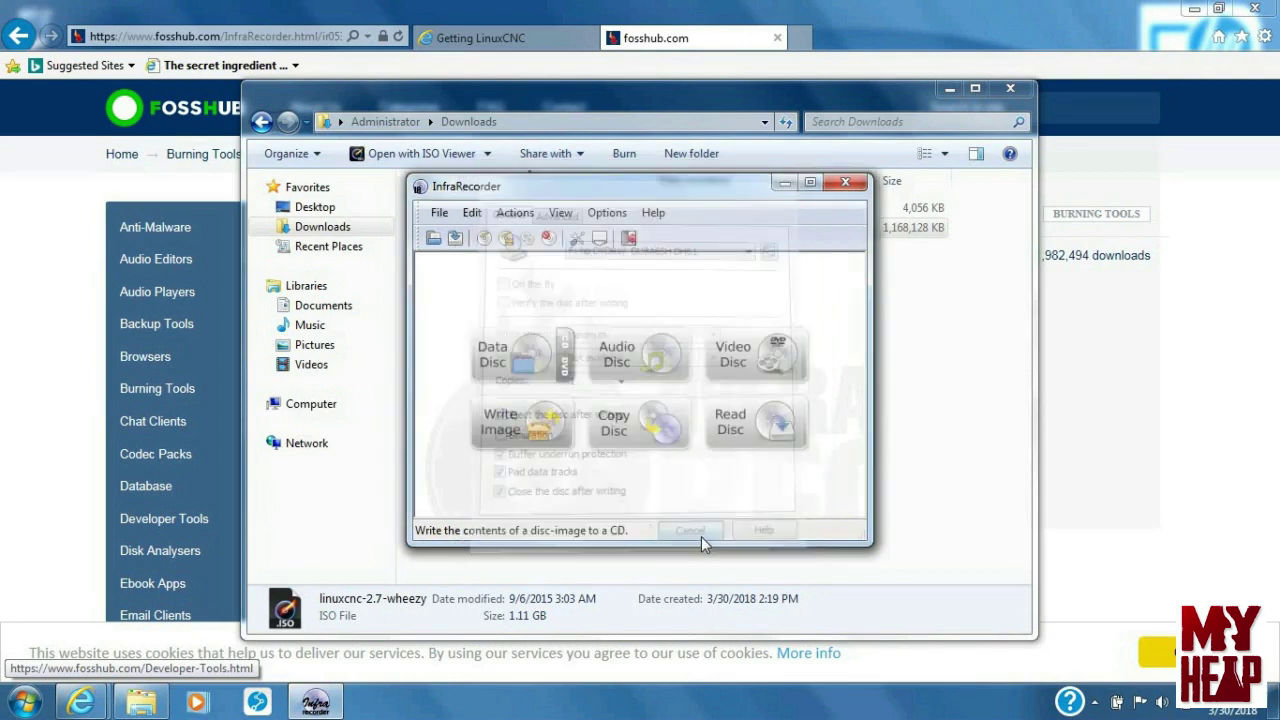
# - Close InfraRecorder and bring Internet Explorer back to the front
pyautogui.click(843, 186)
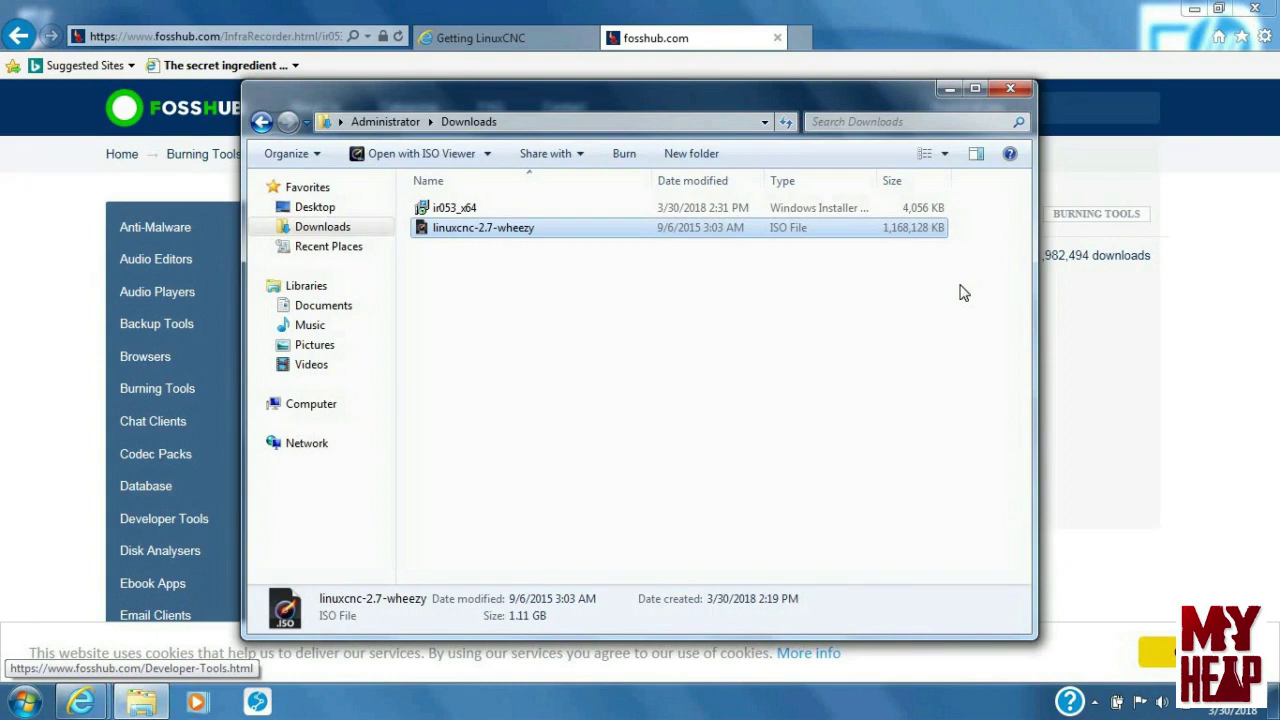
pyautogui.click(730, 40)
# - Close the fosshub tab and load pendrivelinux.com/universal-usb-installer-easy-as-1-2-3 in a new tab
pyautogui.click(775, 38)
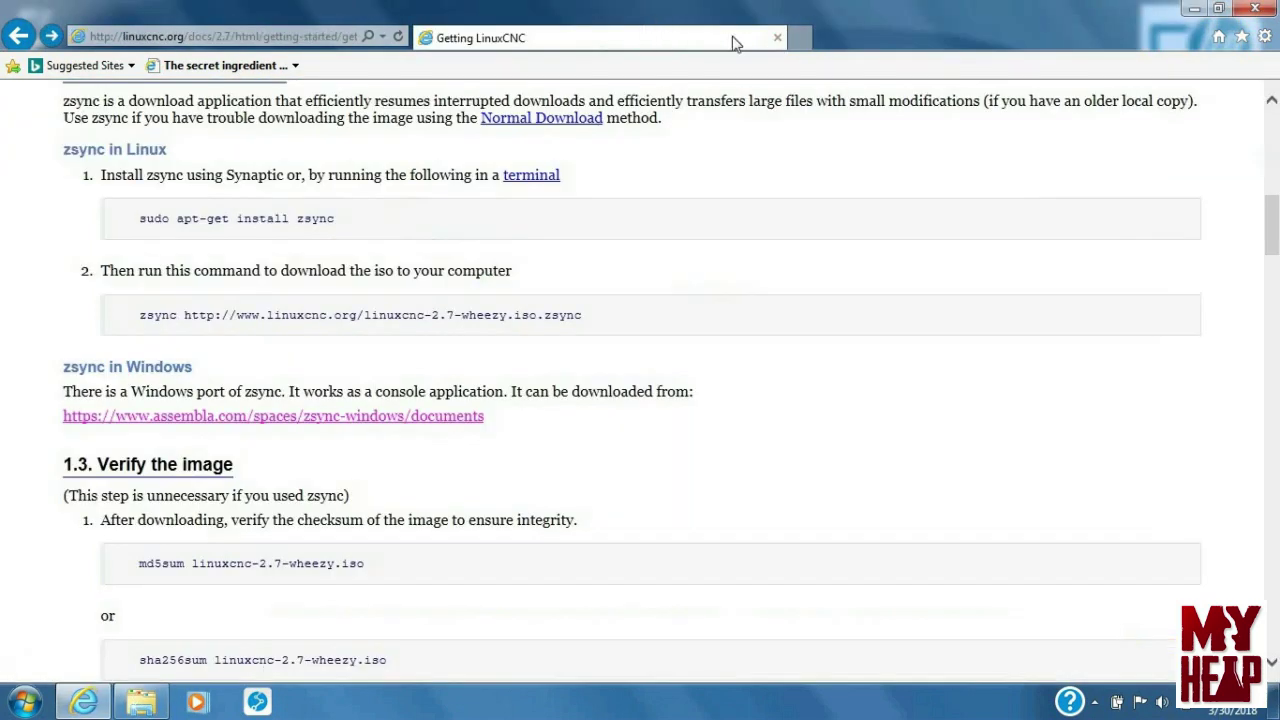
pyautogui.click(800, 38)
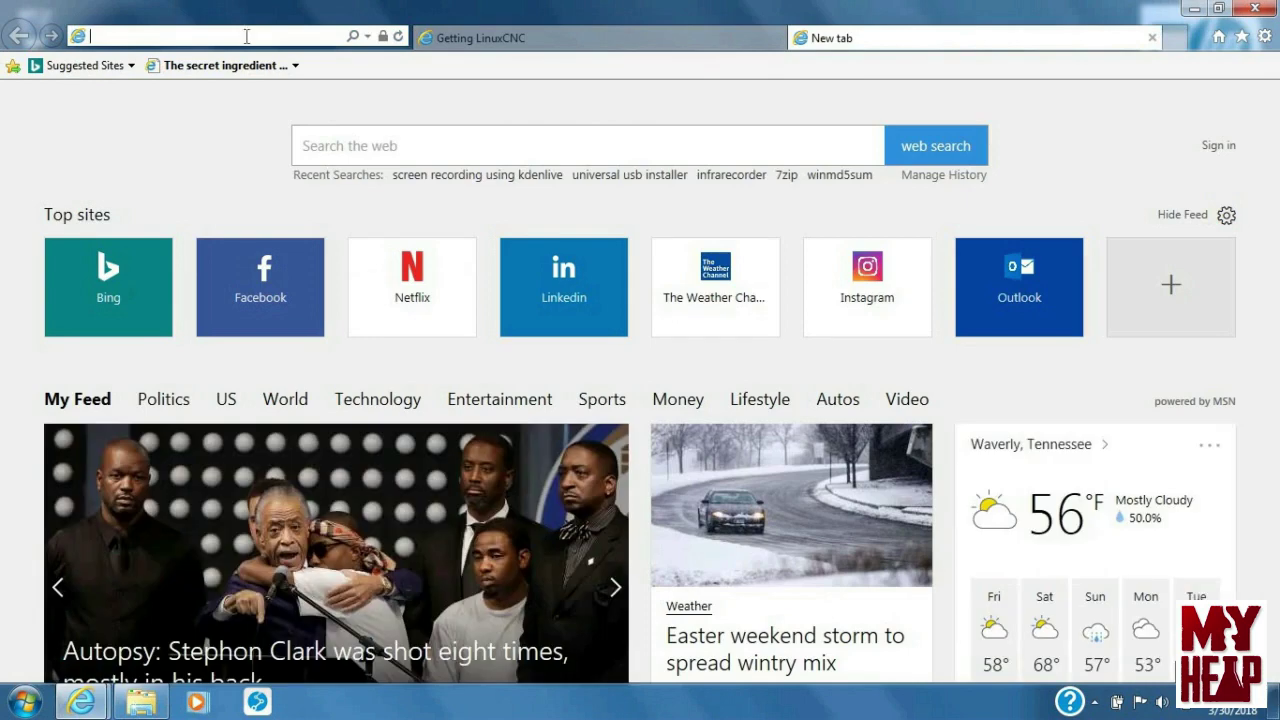
pyautogui.write('h')
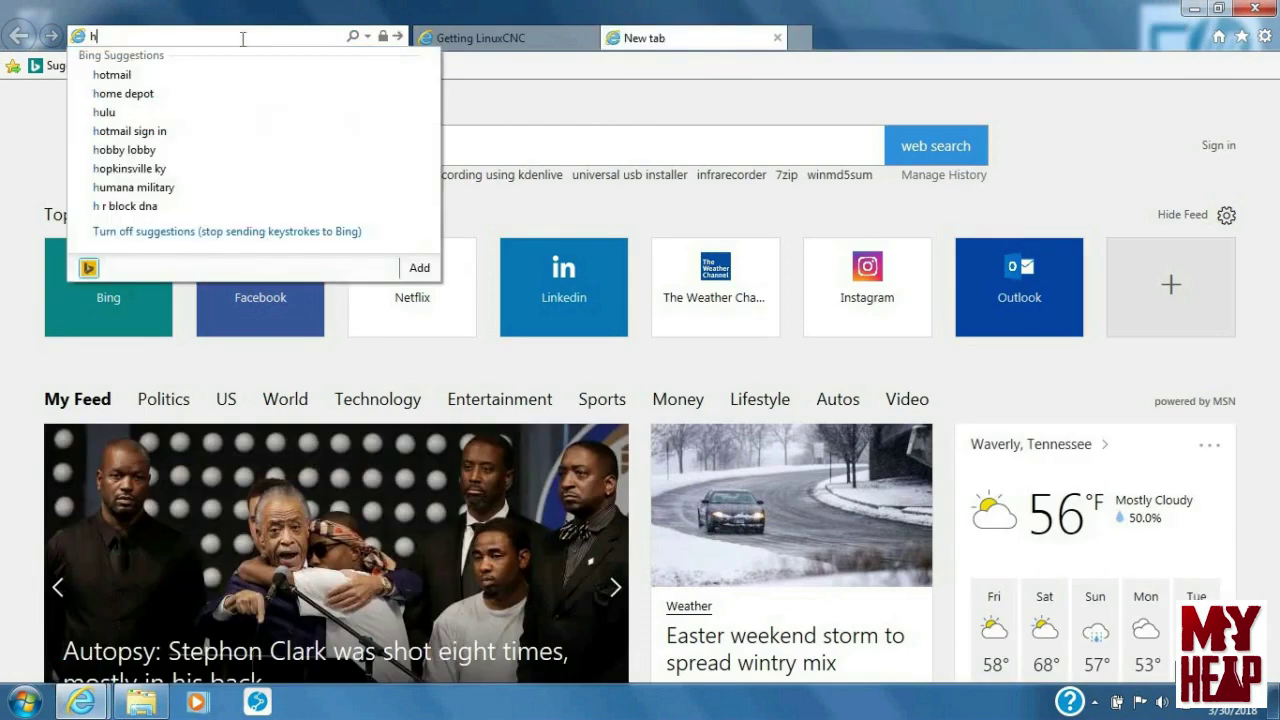
pyautogui.write('ttps')
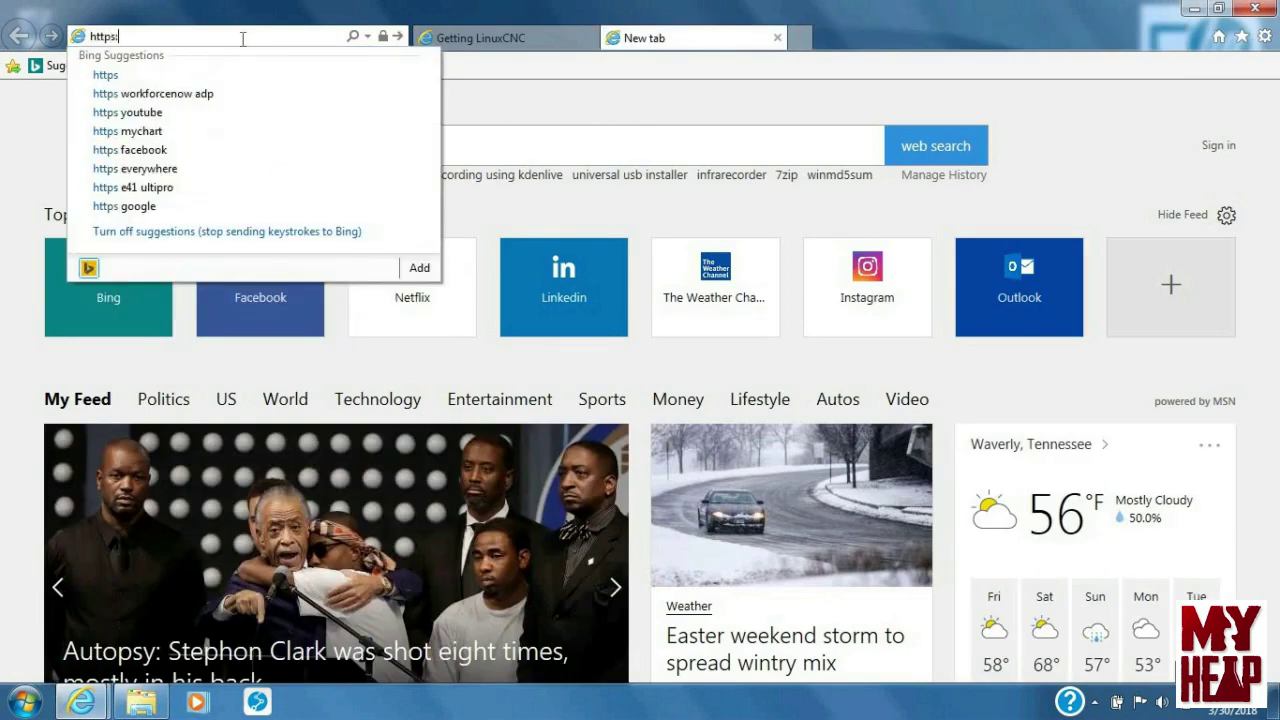
pyautogui.write('://')
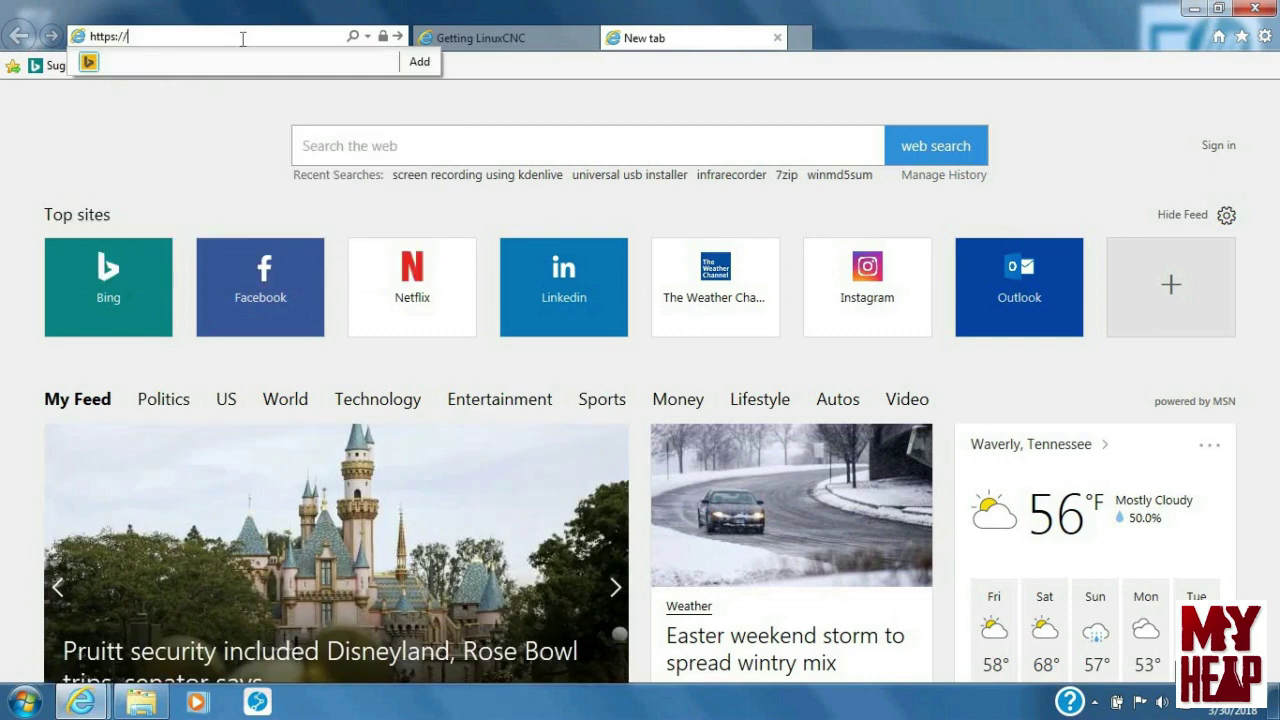
pyautogui.write('www.')
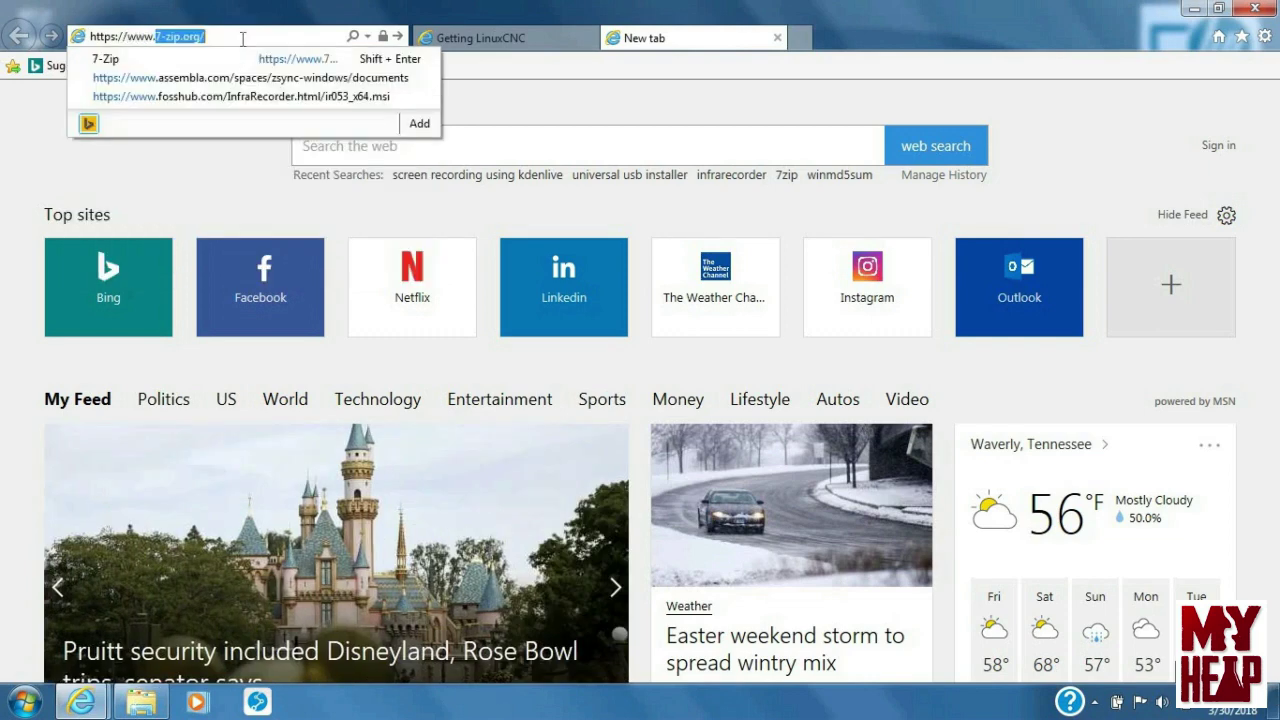
pyautogui.write('pend')
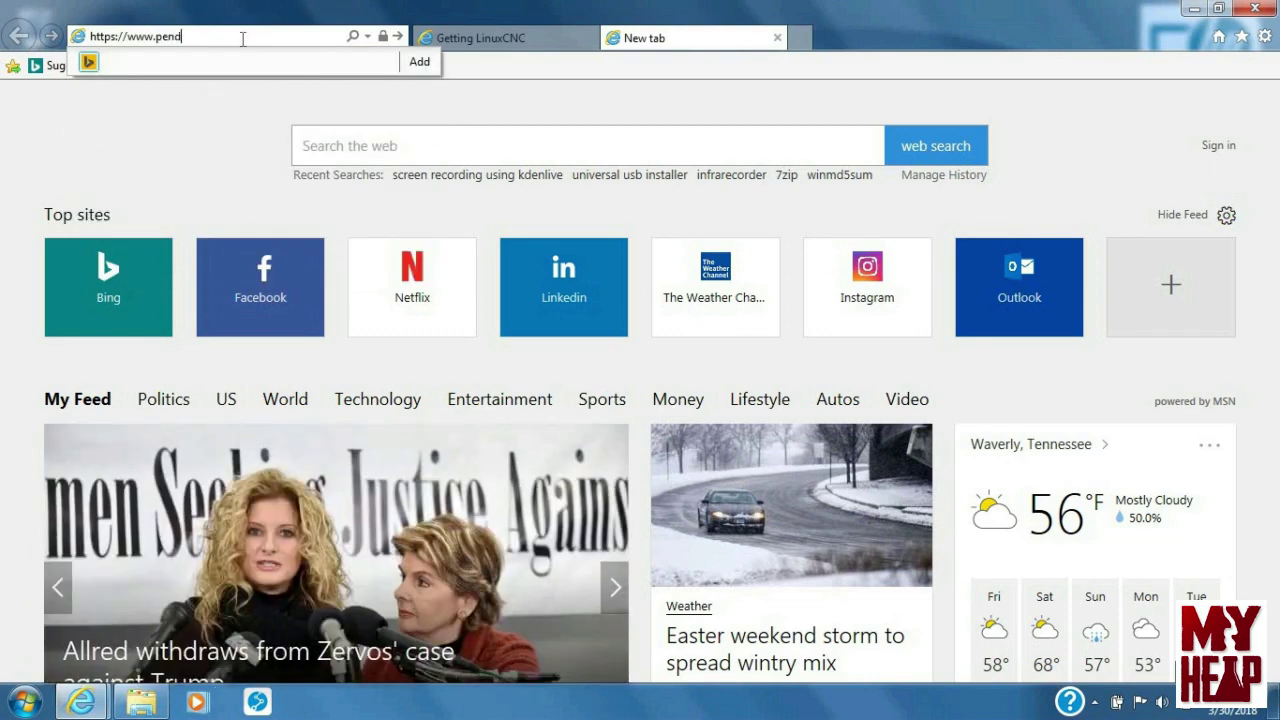
pyautogui.write('rivelinux.com')
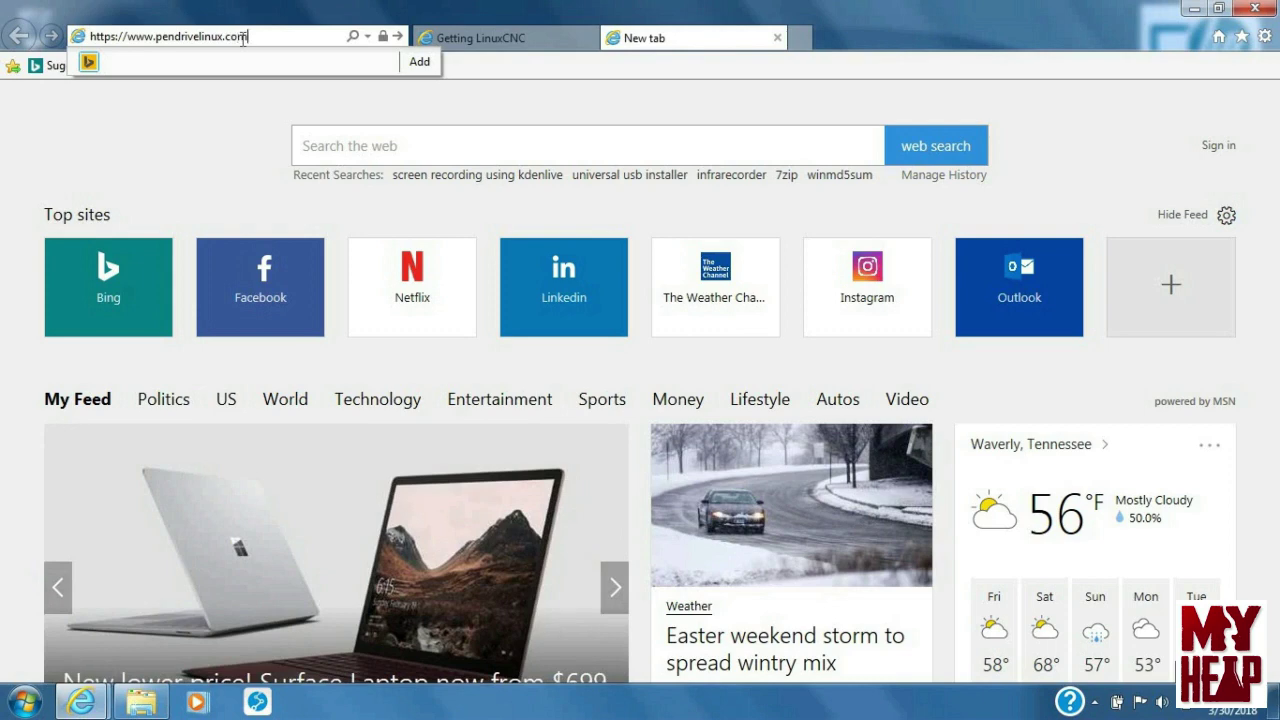
pyautogui.write('/')
pyautogui.write('univer')
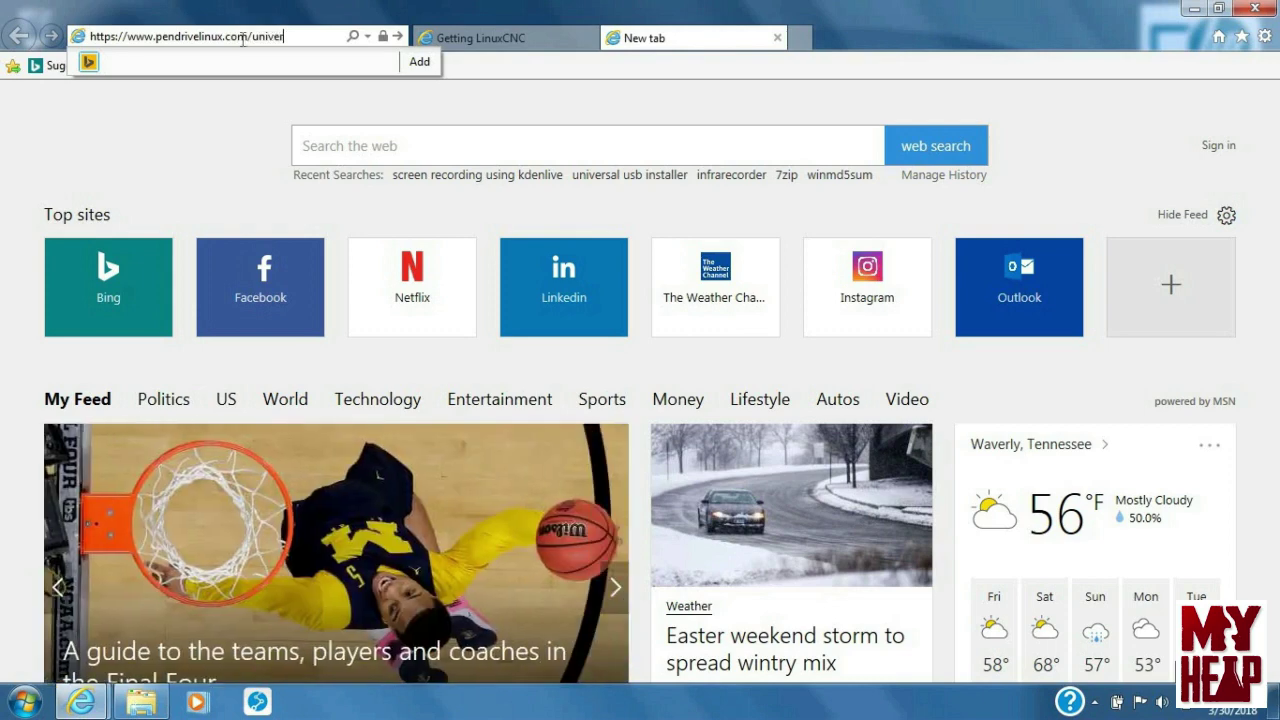
pyautogui.write('sal-usb-installer-eas')
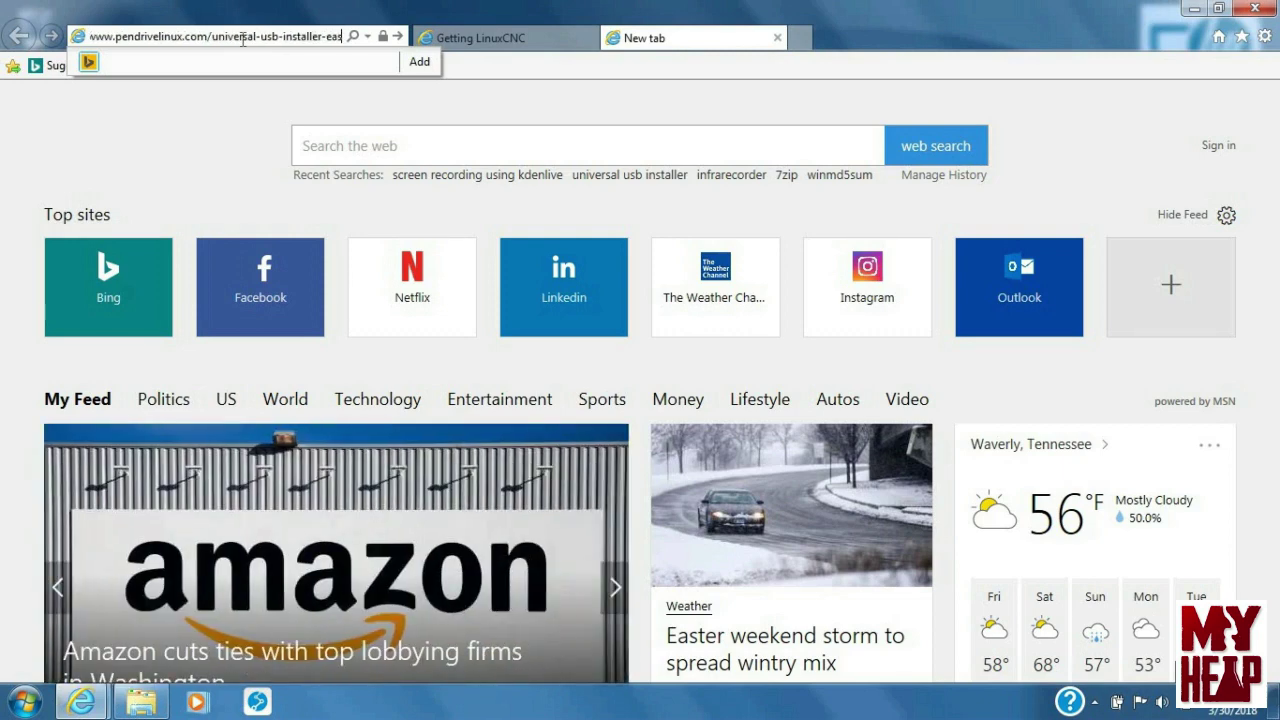
pyautogui.write('y-as-1-2-3')
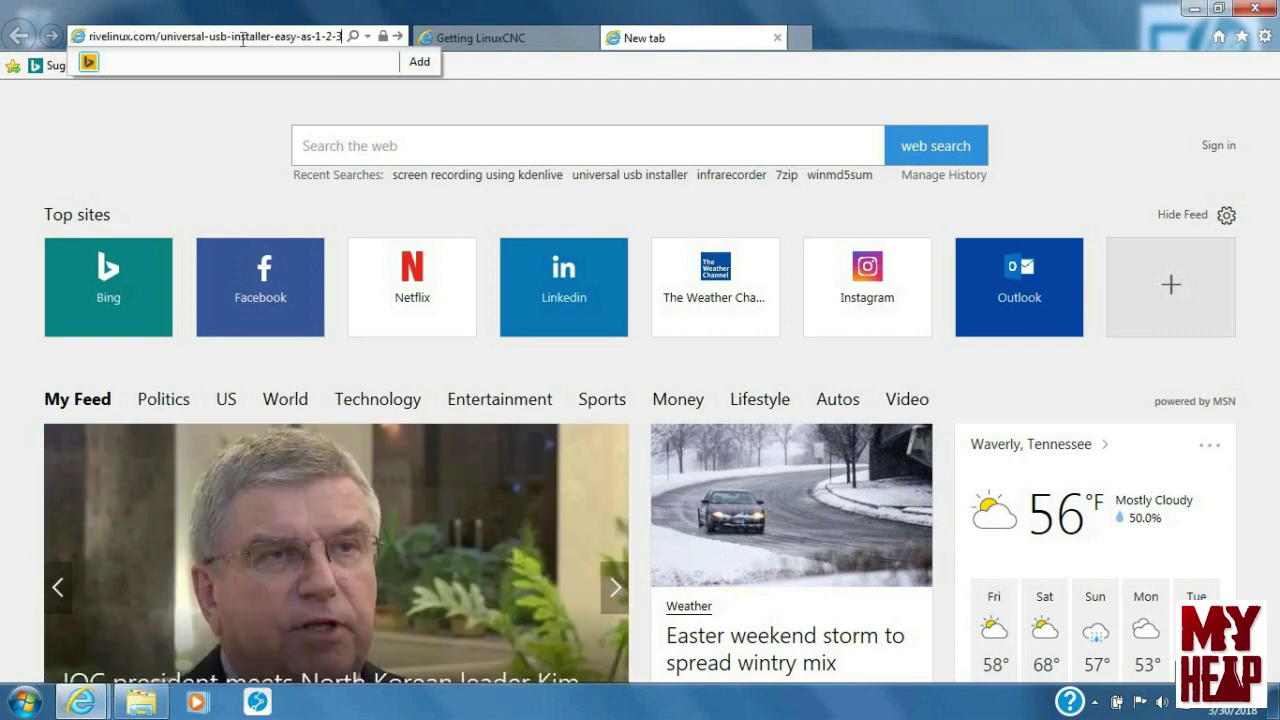
pyautogui.press('Return')
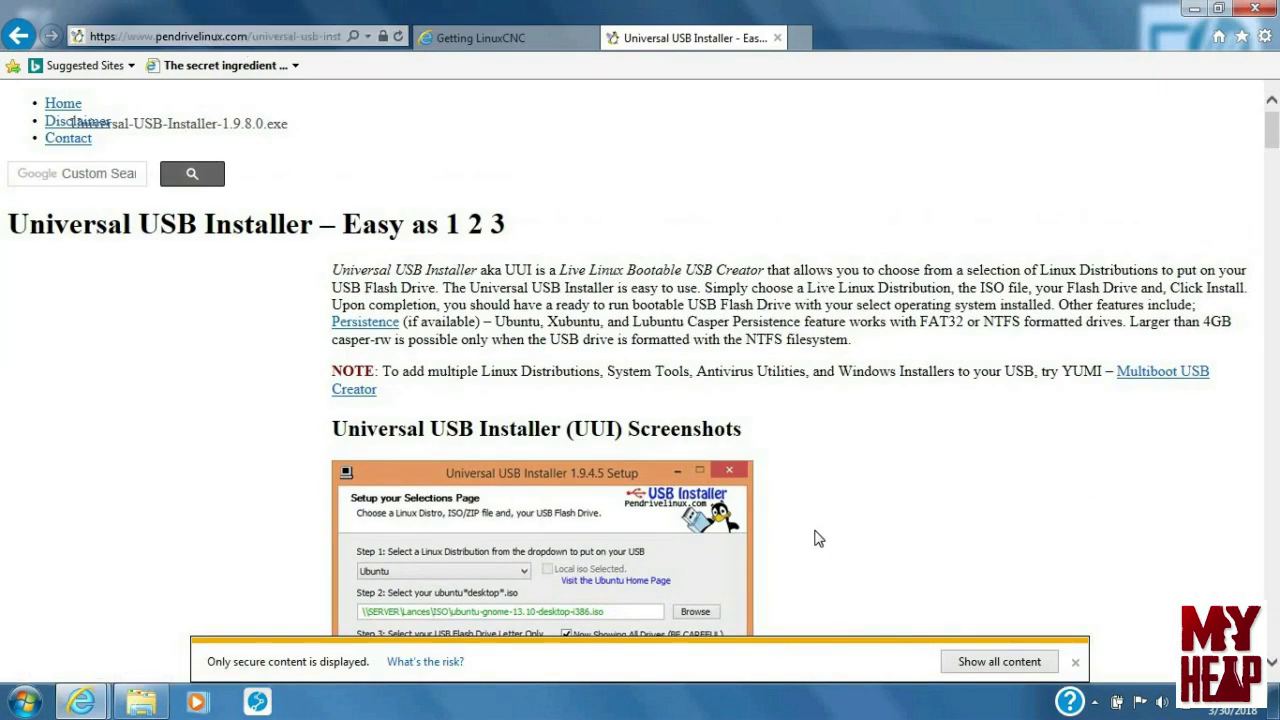
# - Show all page content, save Universal-USB-Installer-1.9.8.0.exe, then open its Downloads folder
pyautogui.click(995, 663)
pyautogui.scroll(-3, 777, 349)
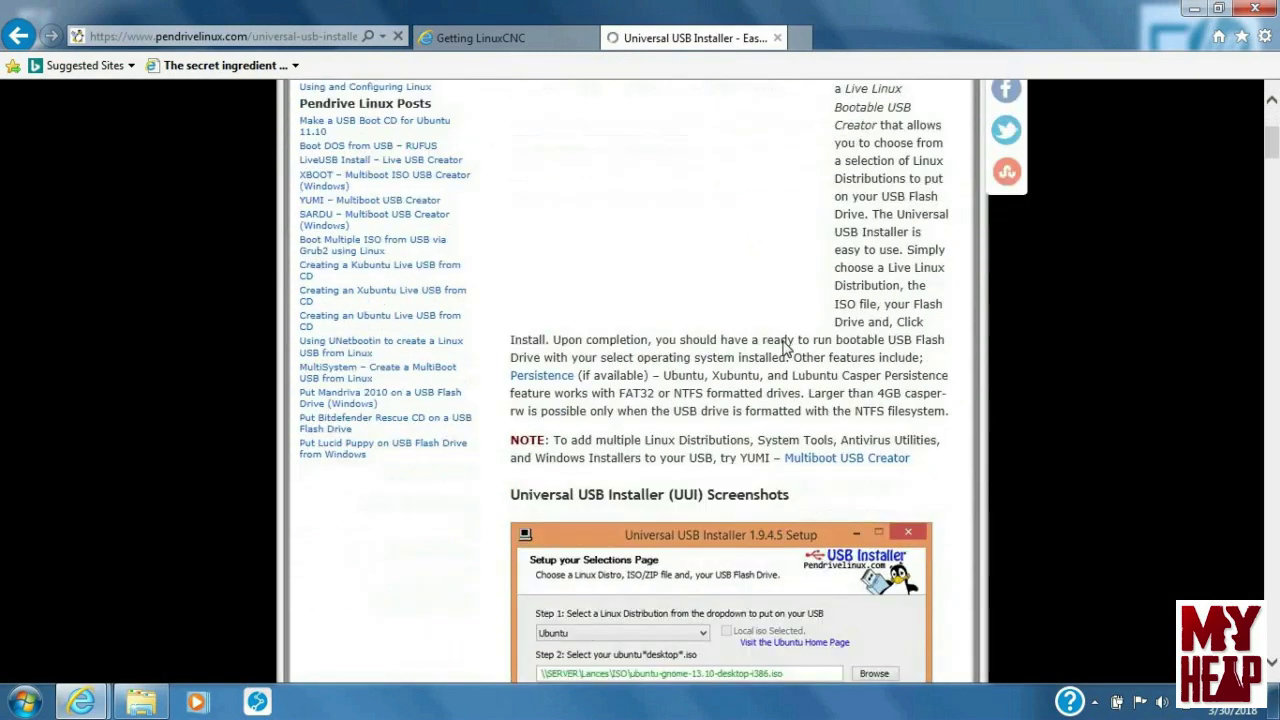
pyautogui.scroll(-10, 787, 350)
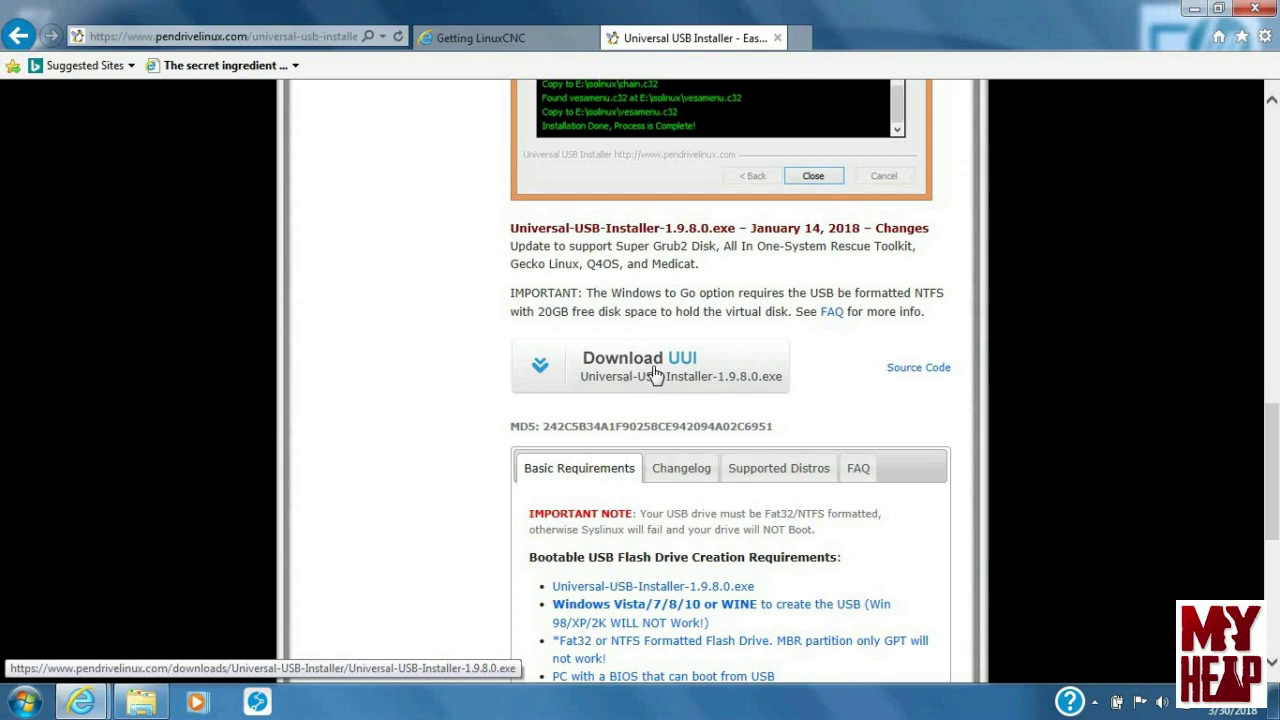
pyautogui.click(655, 373)
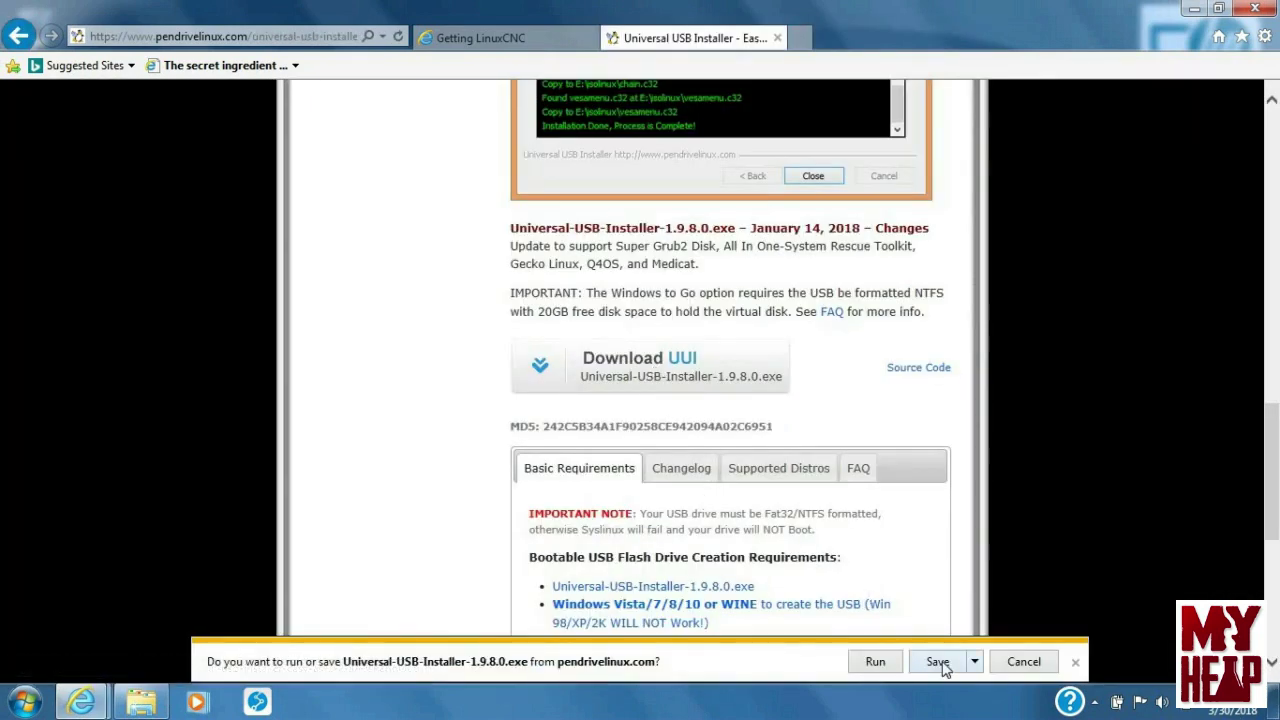
pyautogui.click(938, 664)
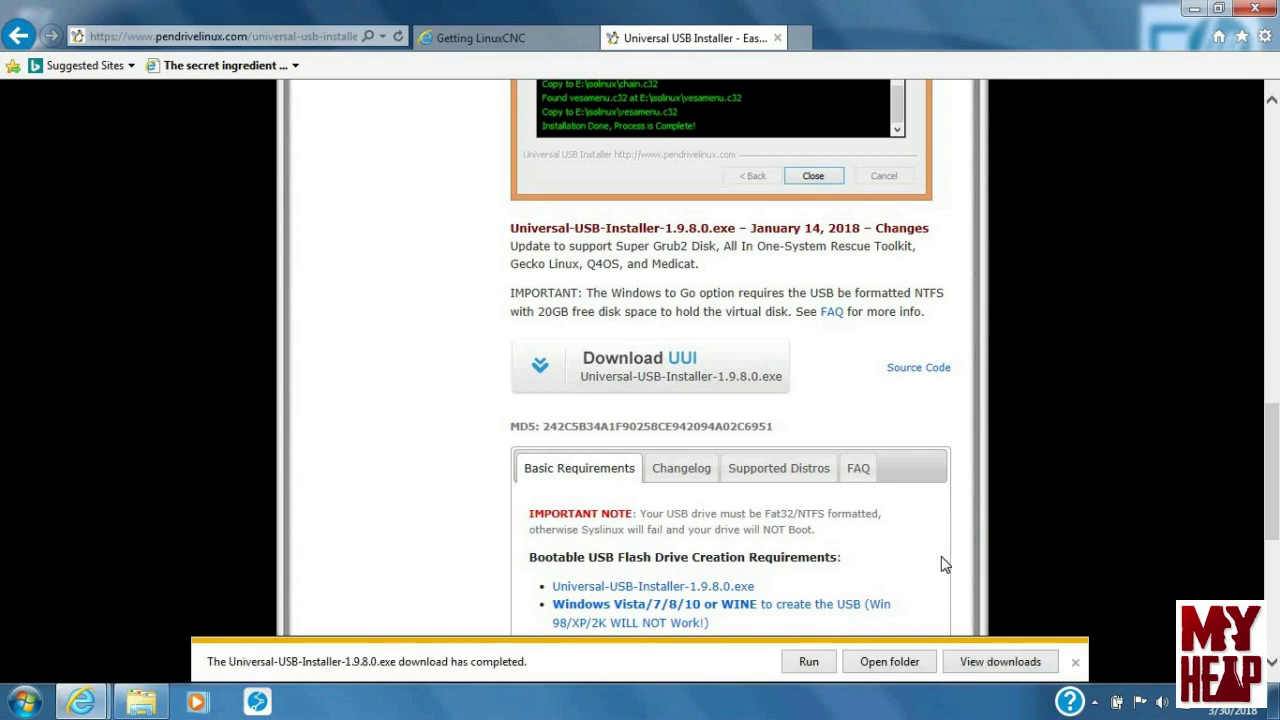
pyautogui.click(889, 662)
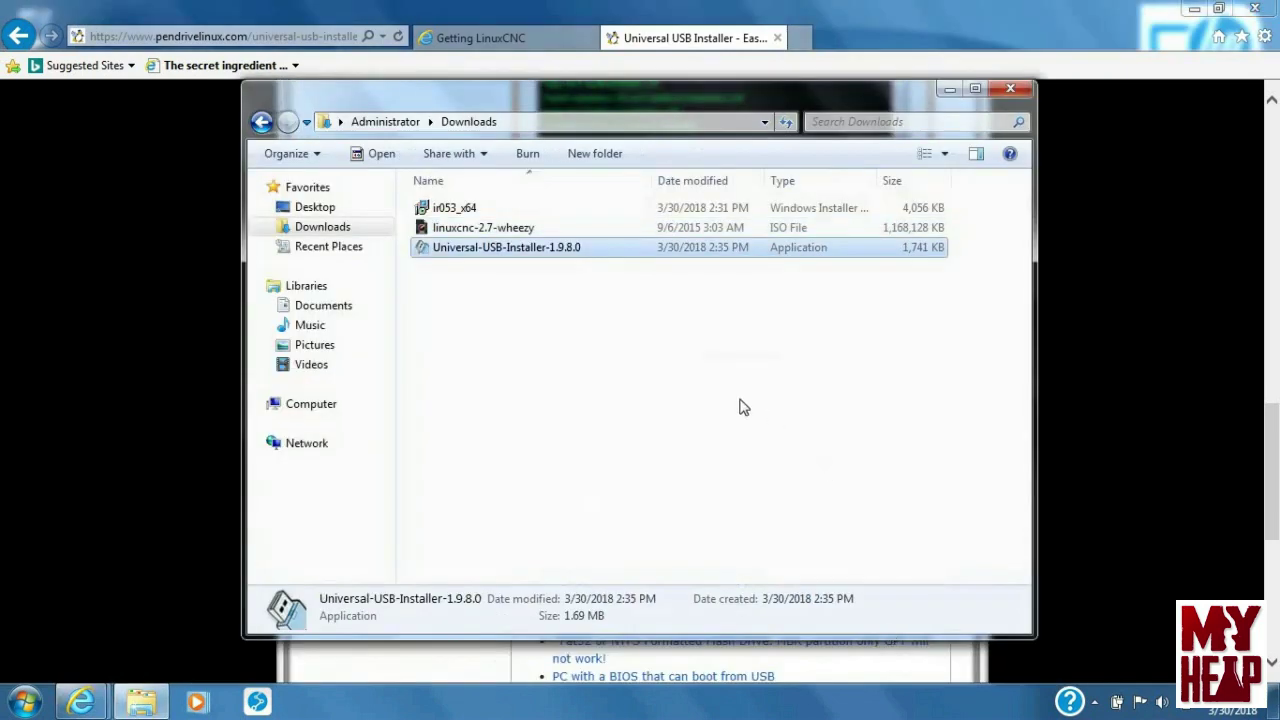
# - Try launching Universal-USB-Installer-1.9.8.0 from Downloads, then back out at the security warning
pyautogui.click(535, 322)
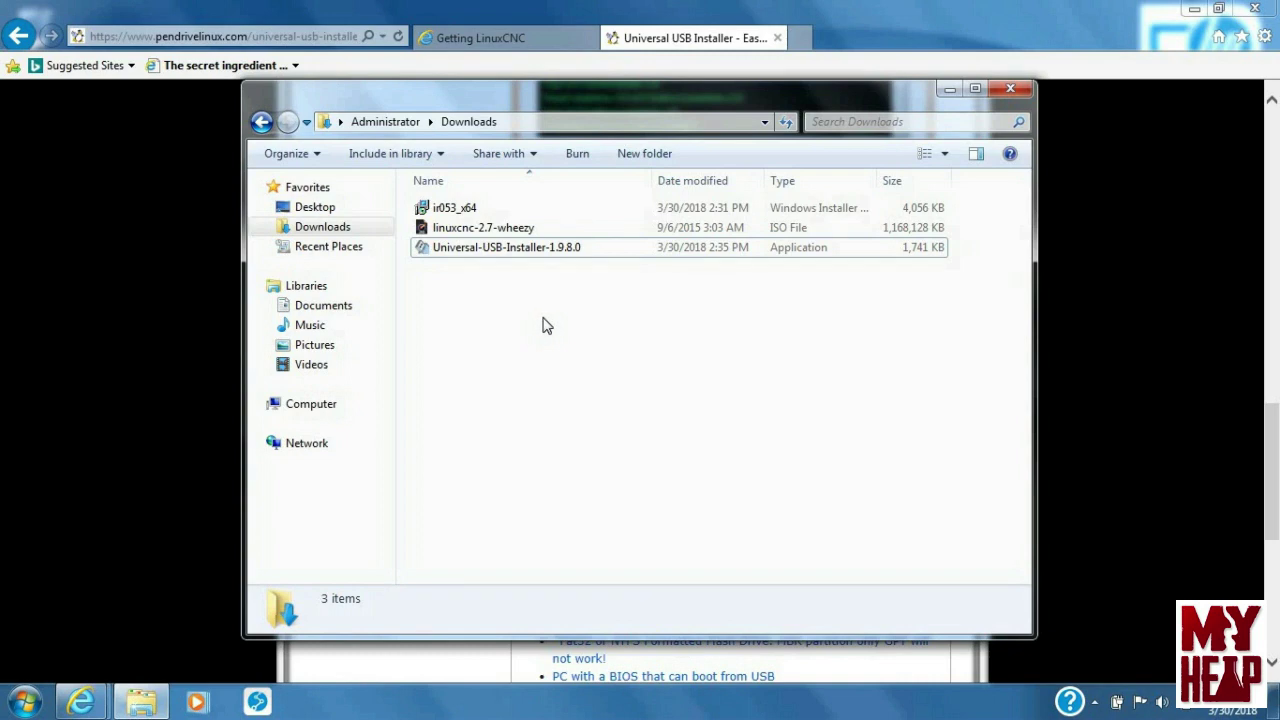
pyautogui.doubleClick(533, 257)
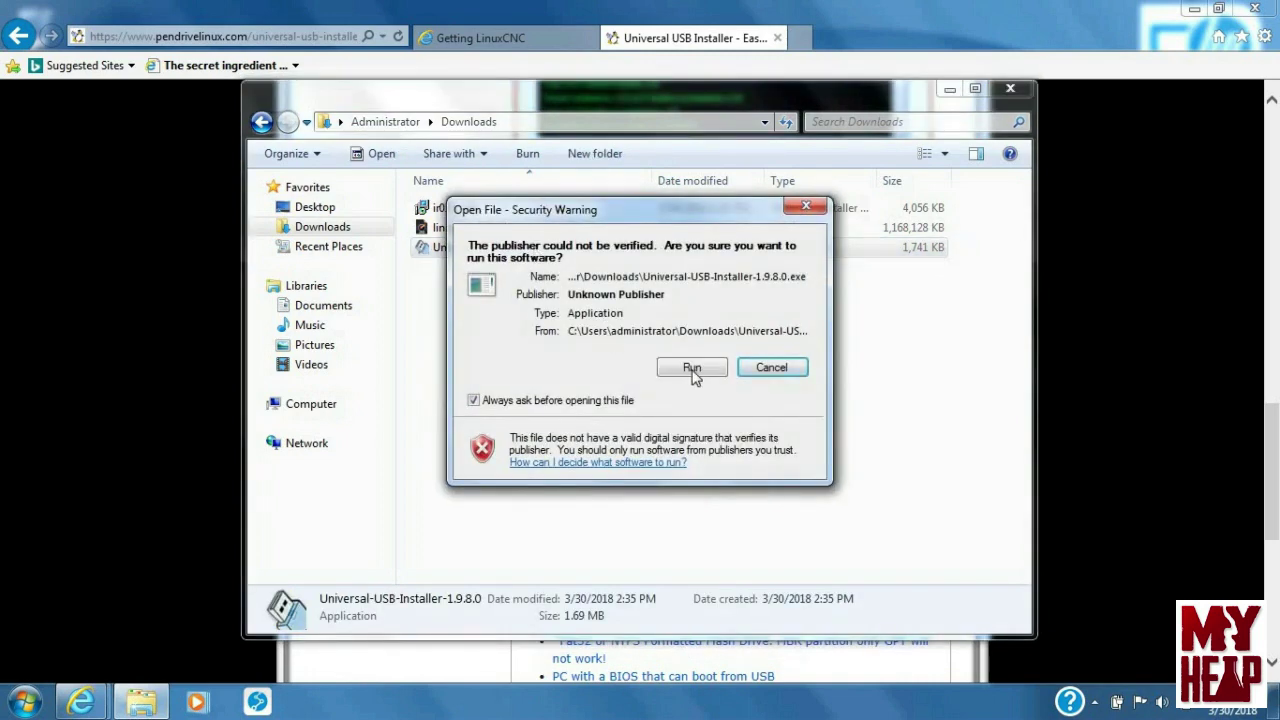
pyautogui.click(778, 369)
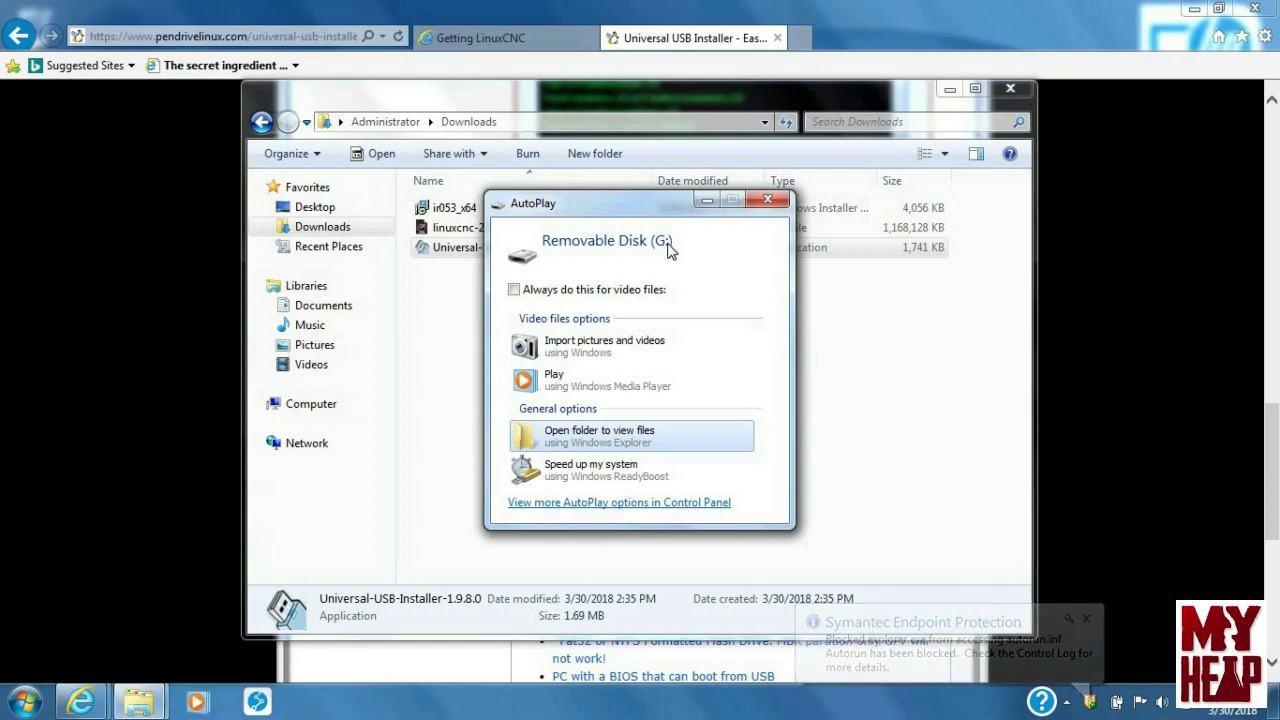
# - Dismiss the Removable Disk (G:) AutoPlay prompt, relaunch the installer, allow it to run, and accept its licence
pyautogui.click(767, 200)
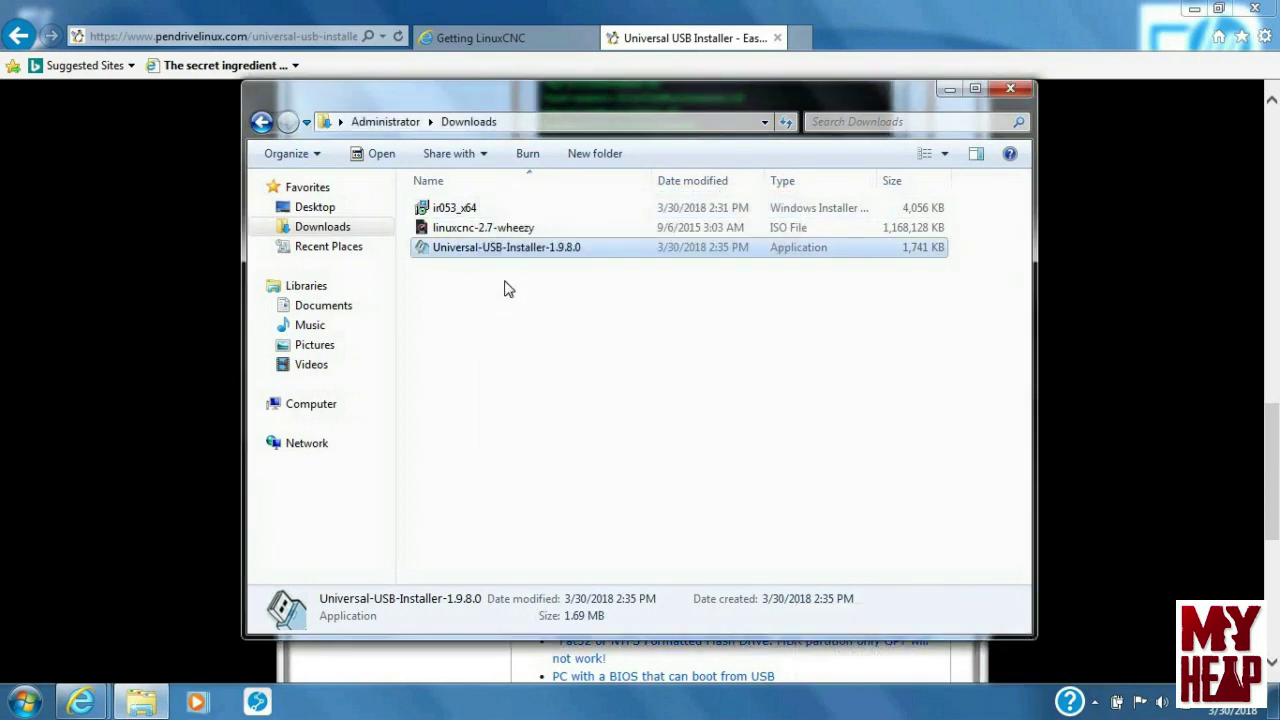
pyautogui.click(506, 286)
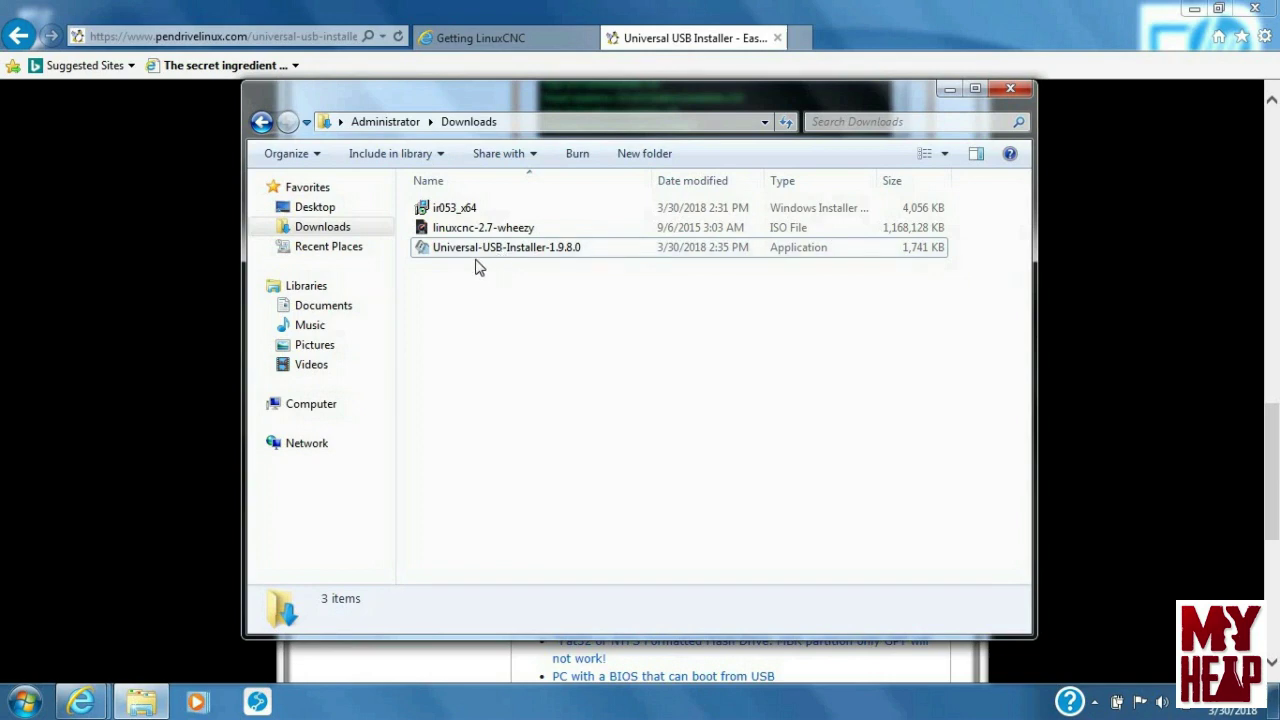
pyautogui.click(513, 257)
pyautogui.doubleClick(513, 257)
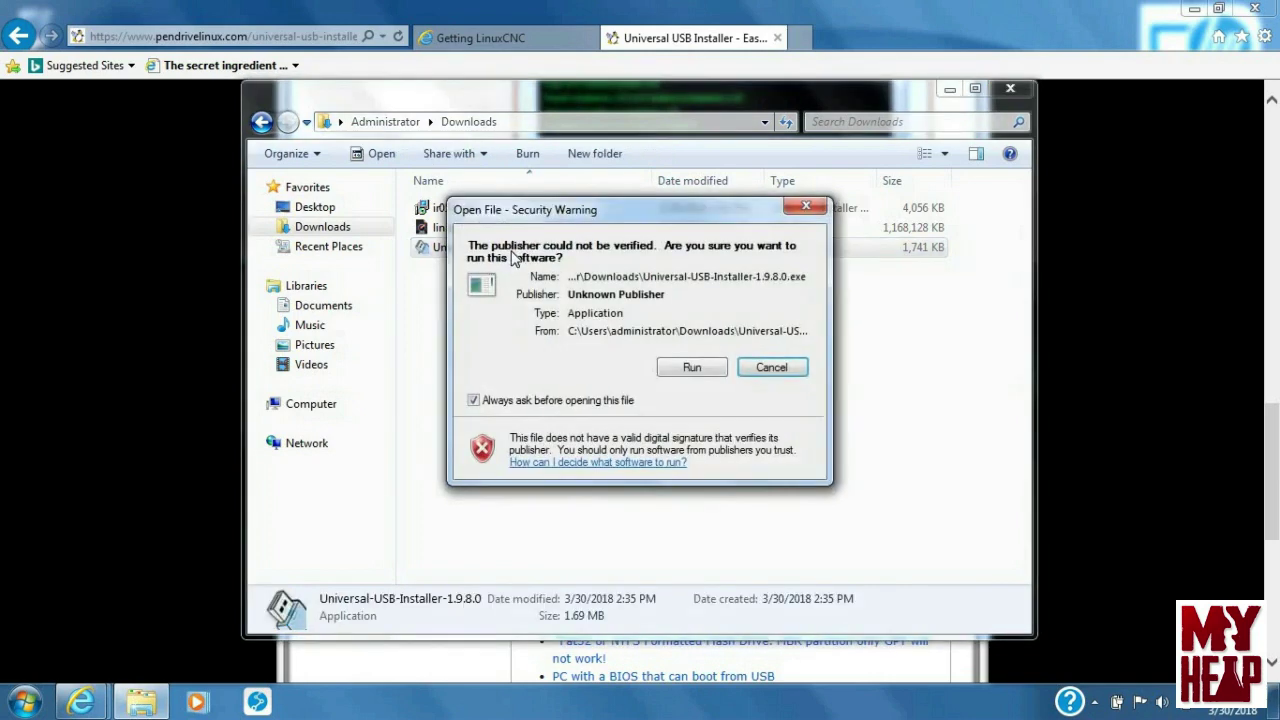
pyautogui.click(690, 368)
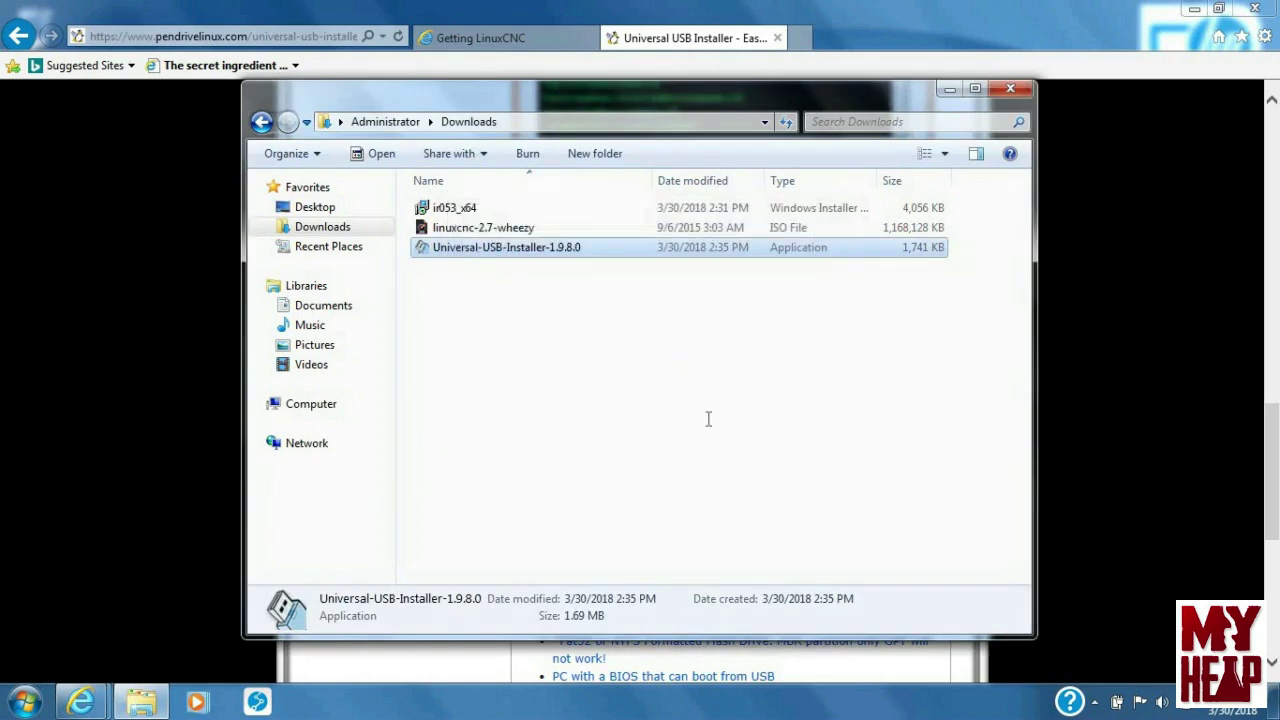
pyautogui.click(743, 520)
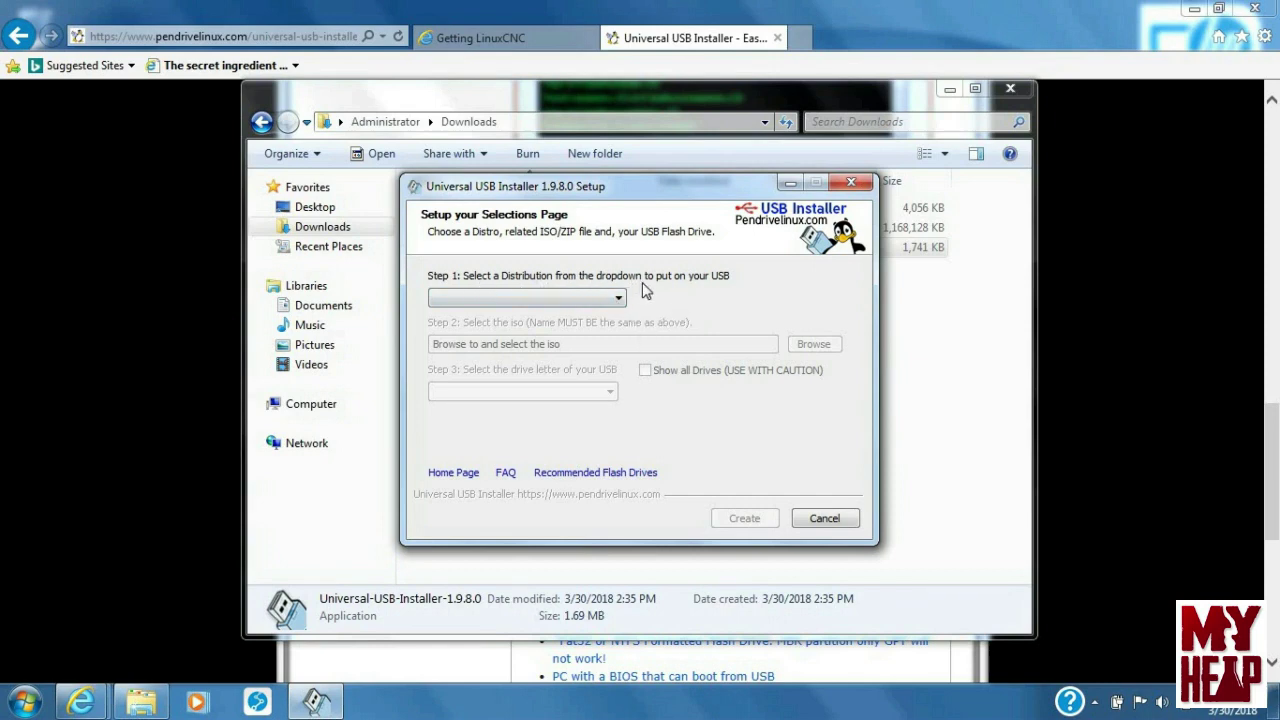
# - Choose Try Unlisted Linux ISO from the bottom of the Step 1 distribution list
pyautogui.click(619, 300)
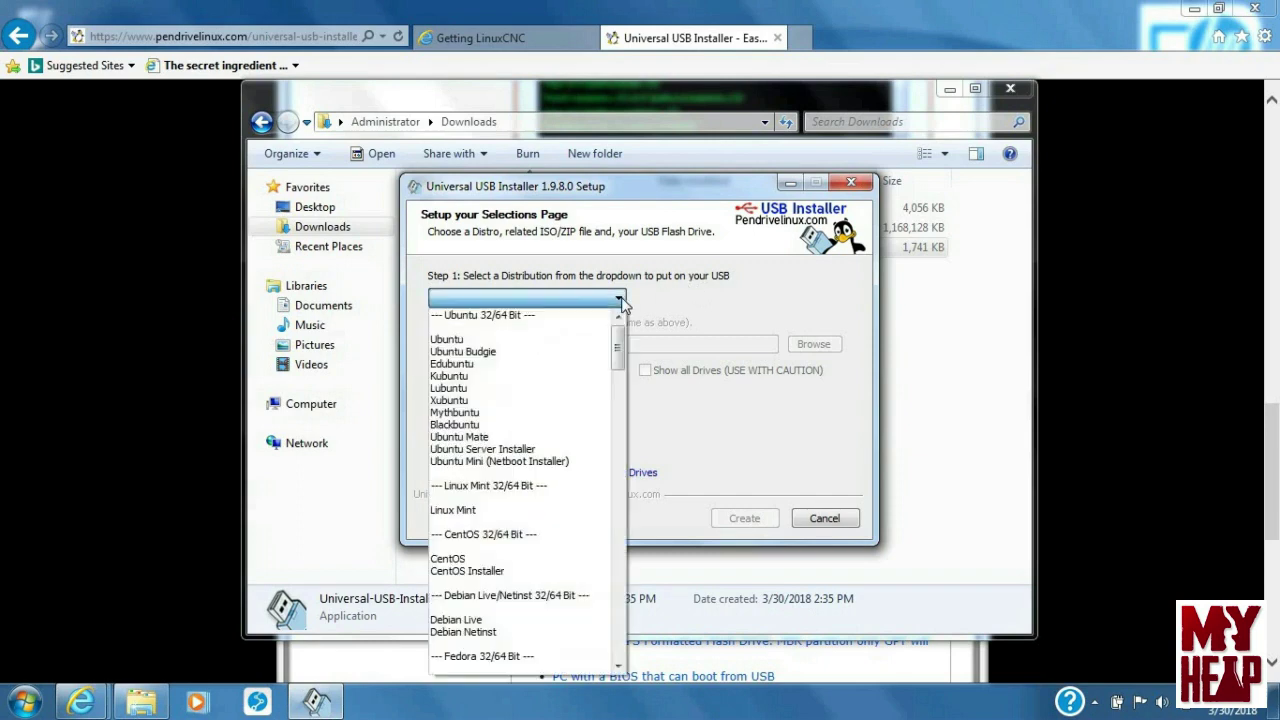
pyautogui.moveTo(617, 350); pyautogui.dragTo(645, 595)
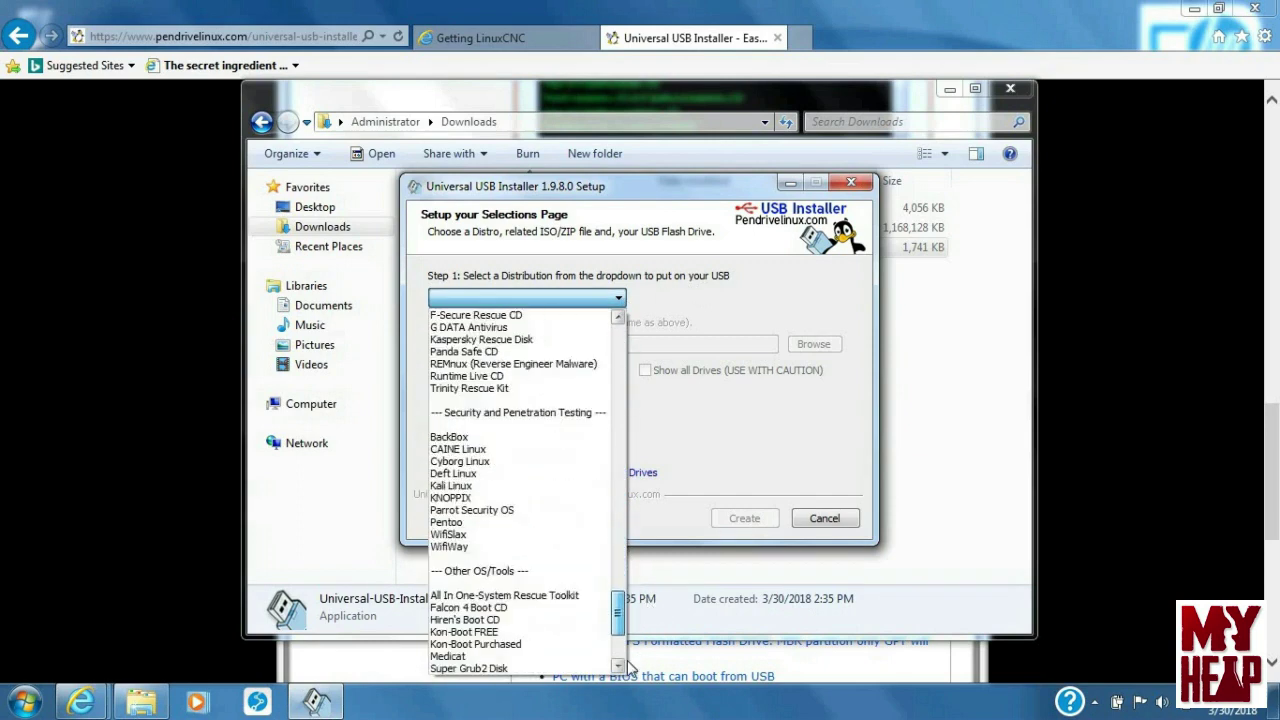
pyautogui.moveTo(620, 662); pyautogui.dragTo(614, 345)
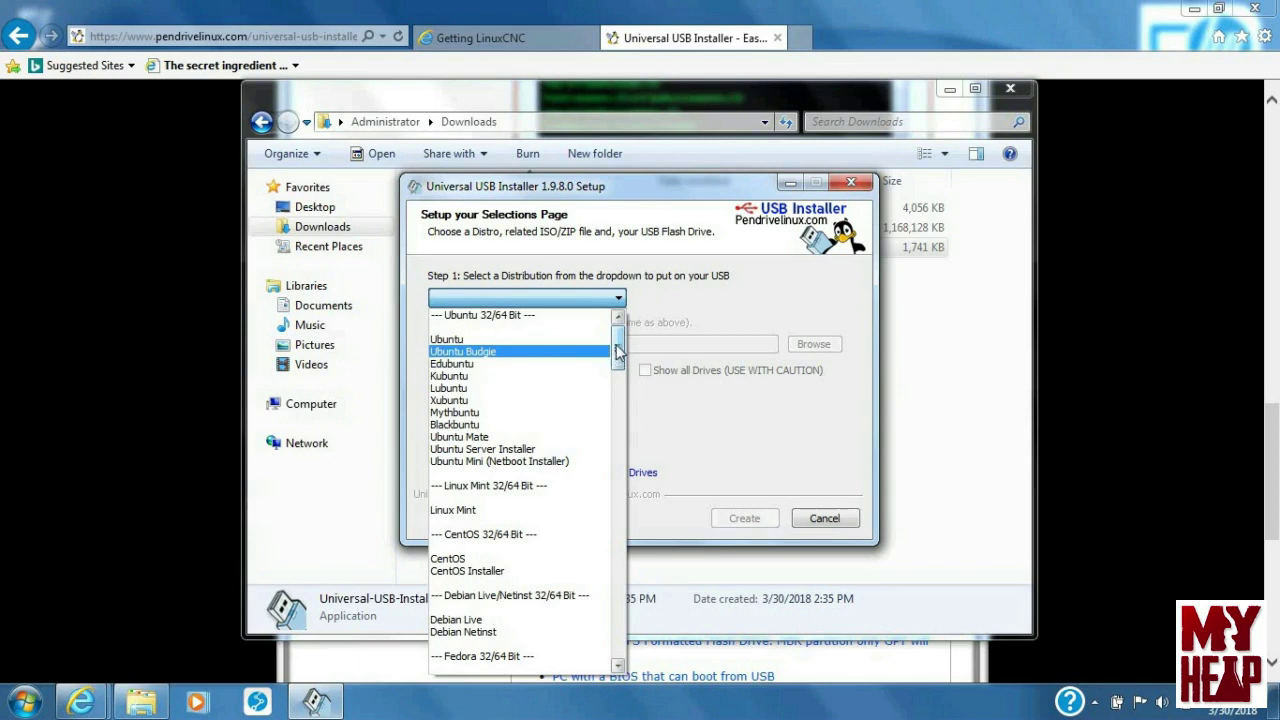
pyautogui.moveTo(617, 350); pyautogui.dragTo(624, 668)
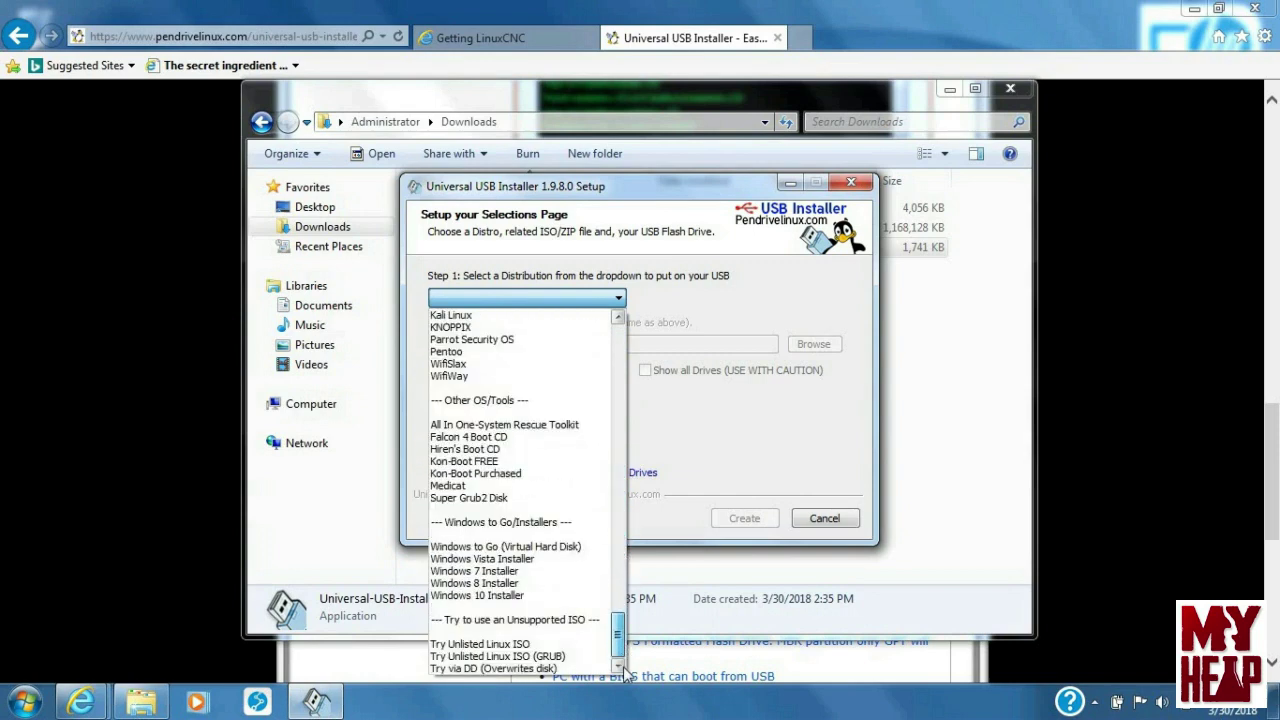
pyautogui.click(485, 645)
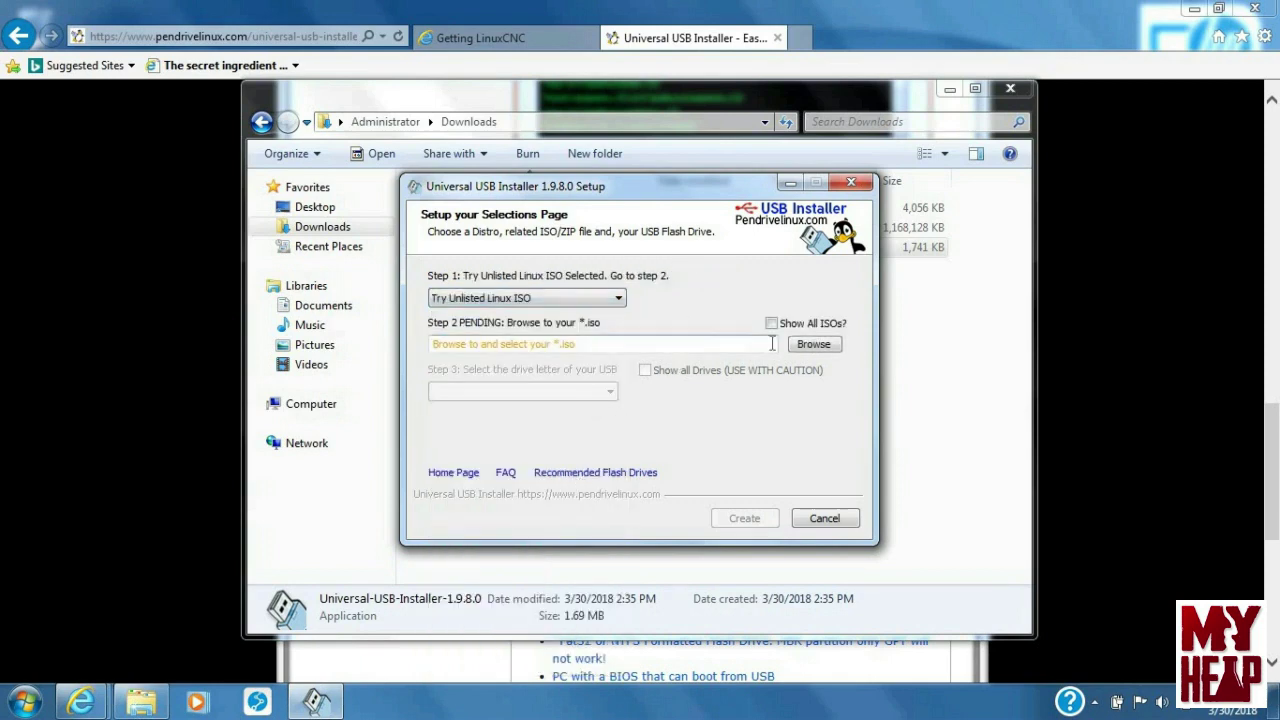
# - Browse to and select linuxcnc-2.7-wheezy.iso as the Step 2 ISO file
pyautogui.click(813, 352)
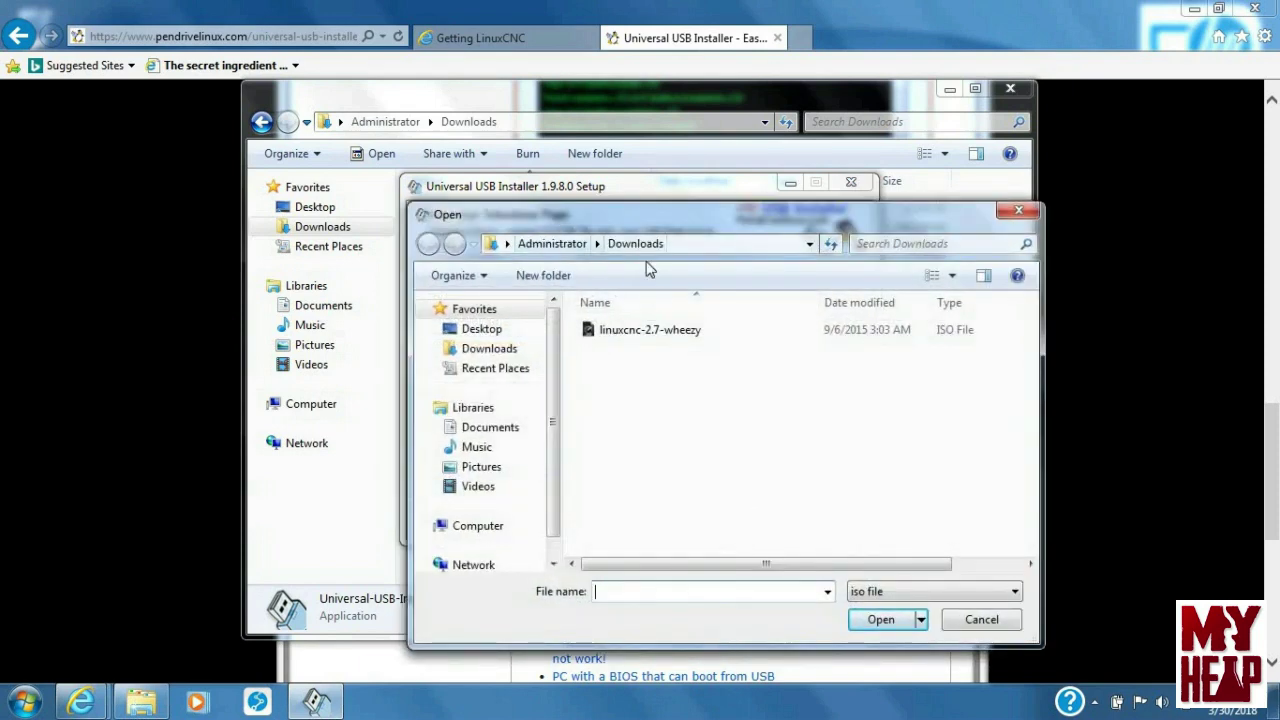
pyautogui.click(640, 331)
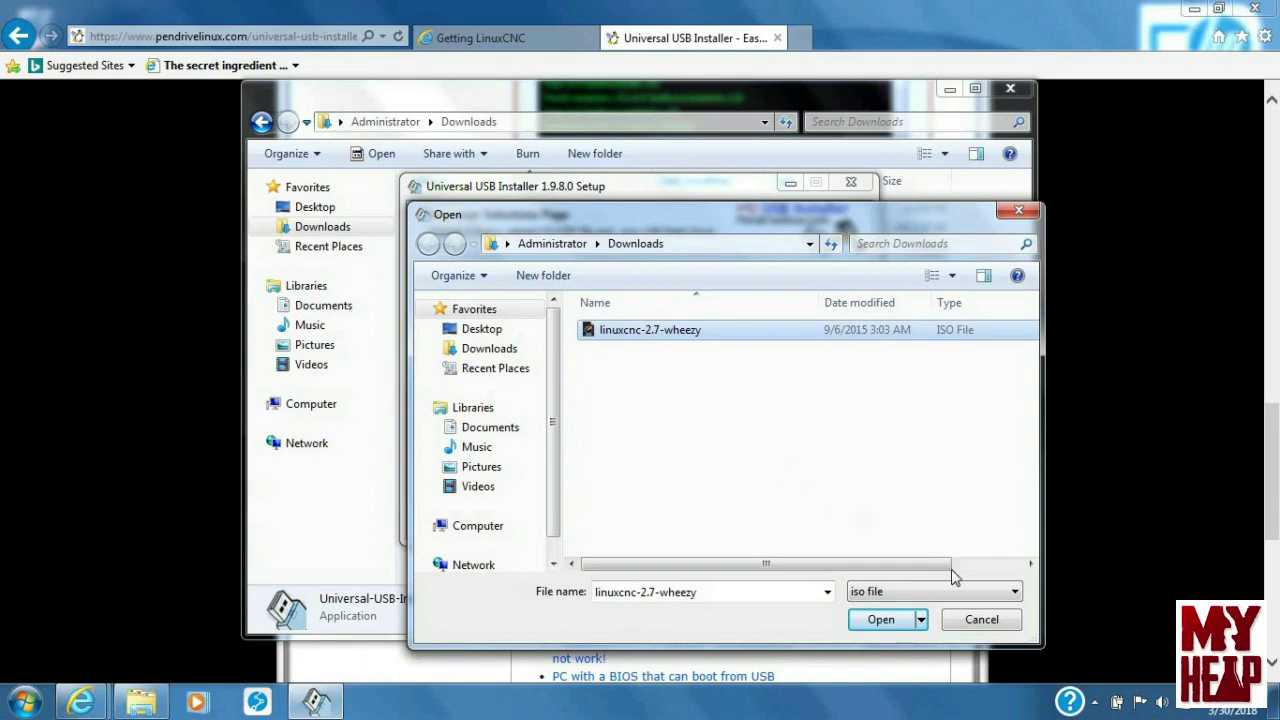
pyautogui.click(880, 621)
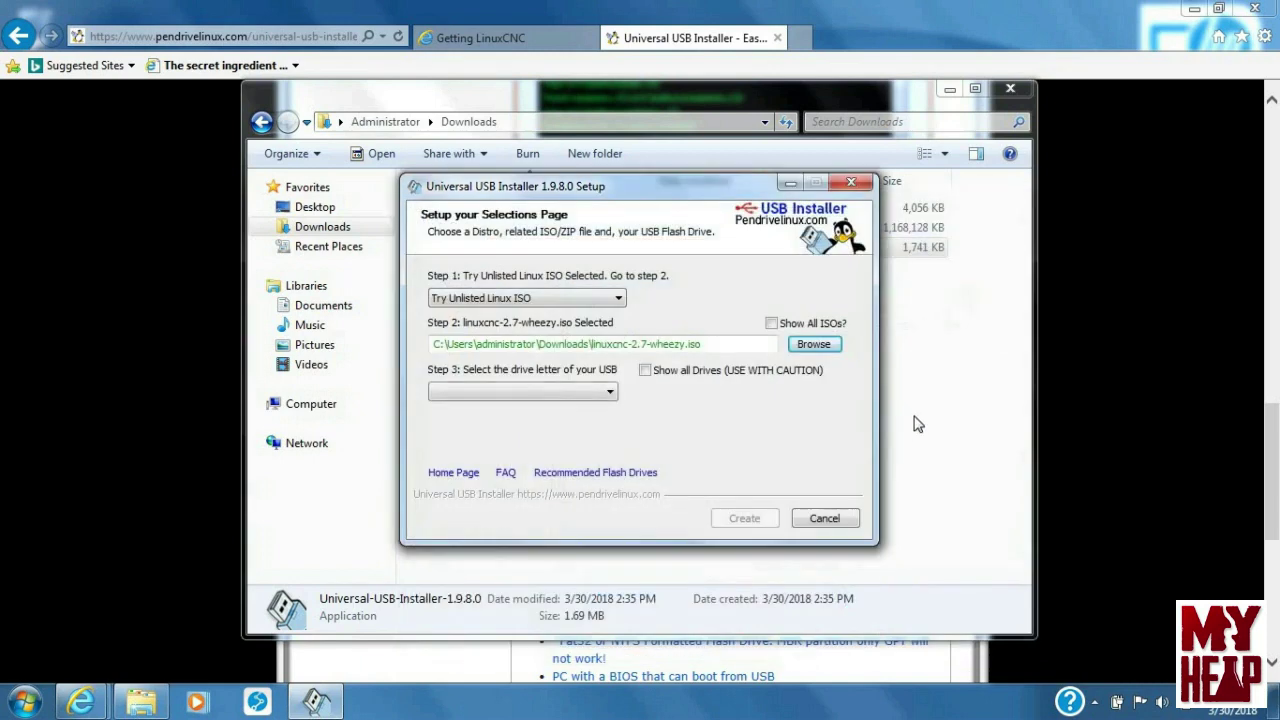
# - Pick drive G: as the Step 3 target USB and dismiss the not-enough-disk-space error
pyautogui.click(610, 392)
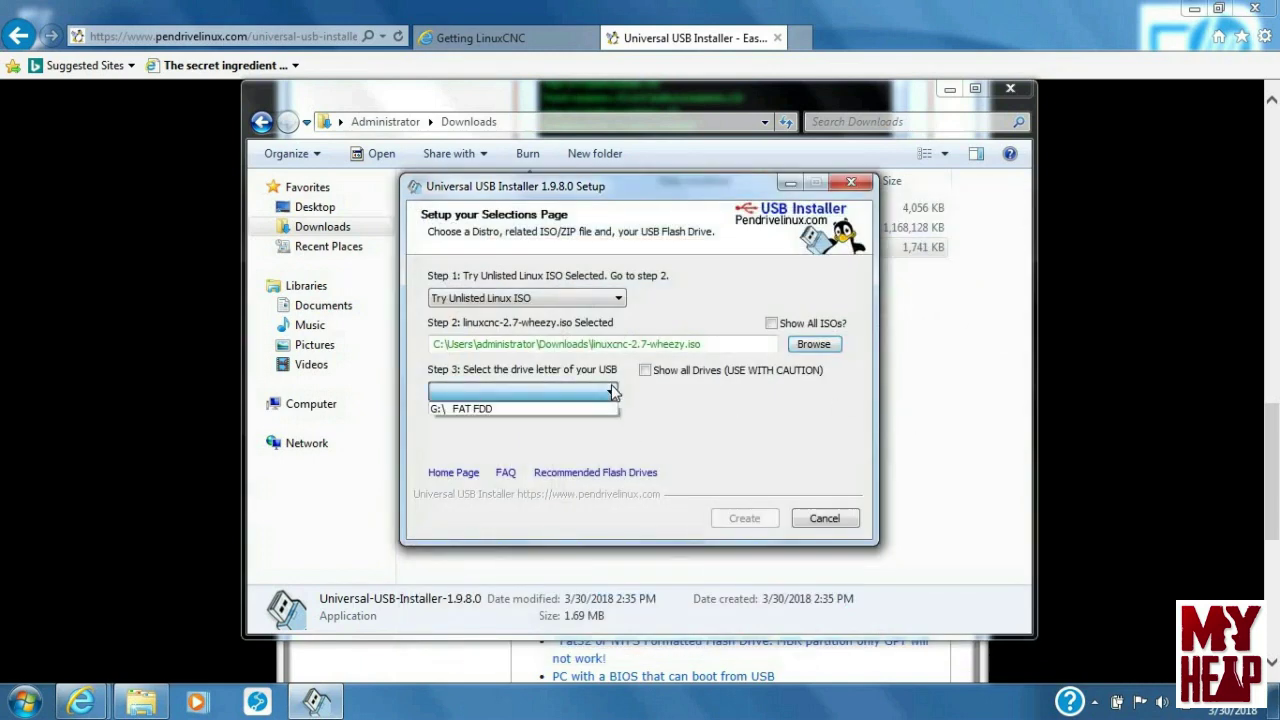
pyautogui.click(500, 410)
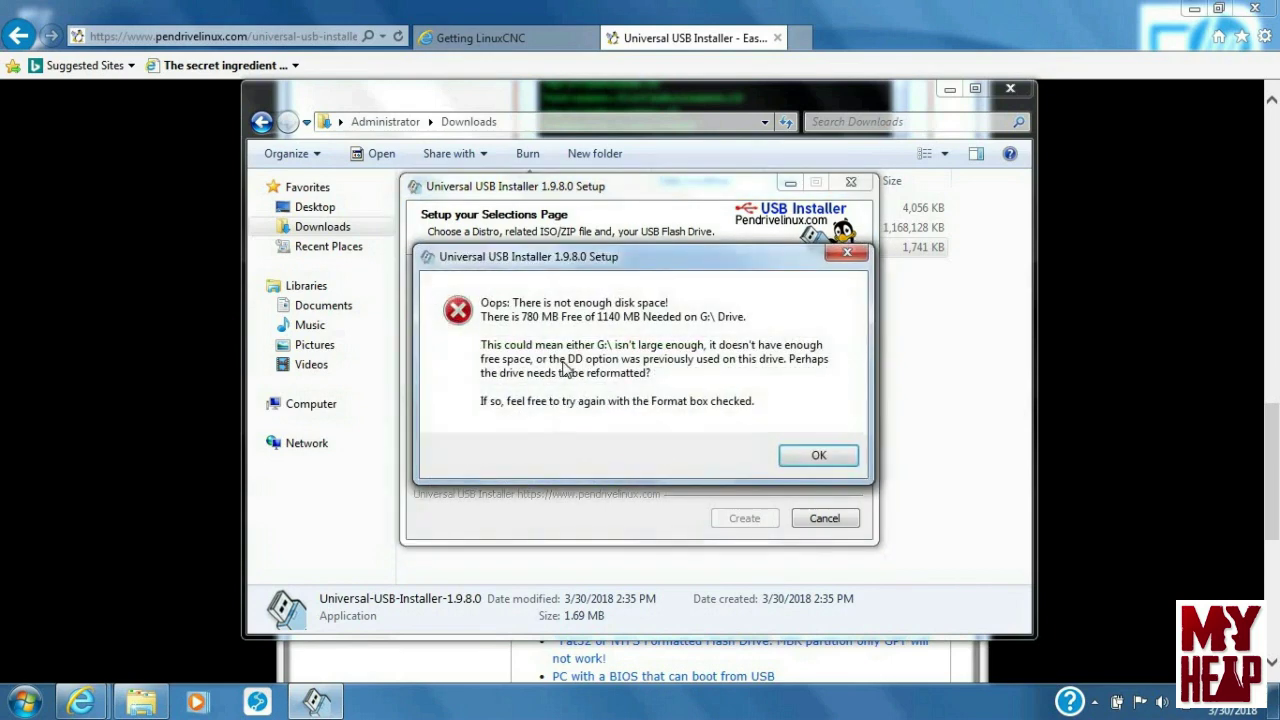
pyautogui.click(847, 253)
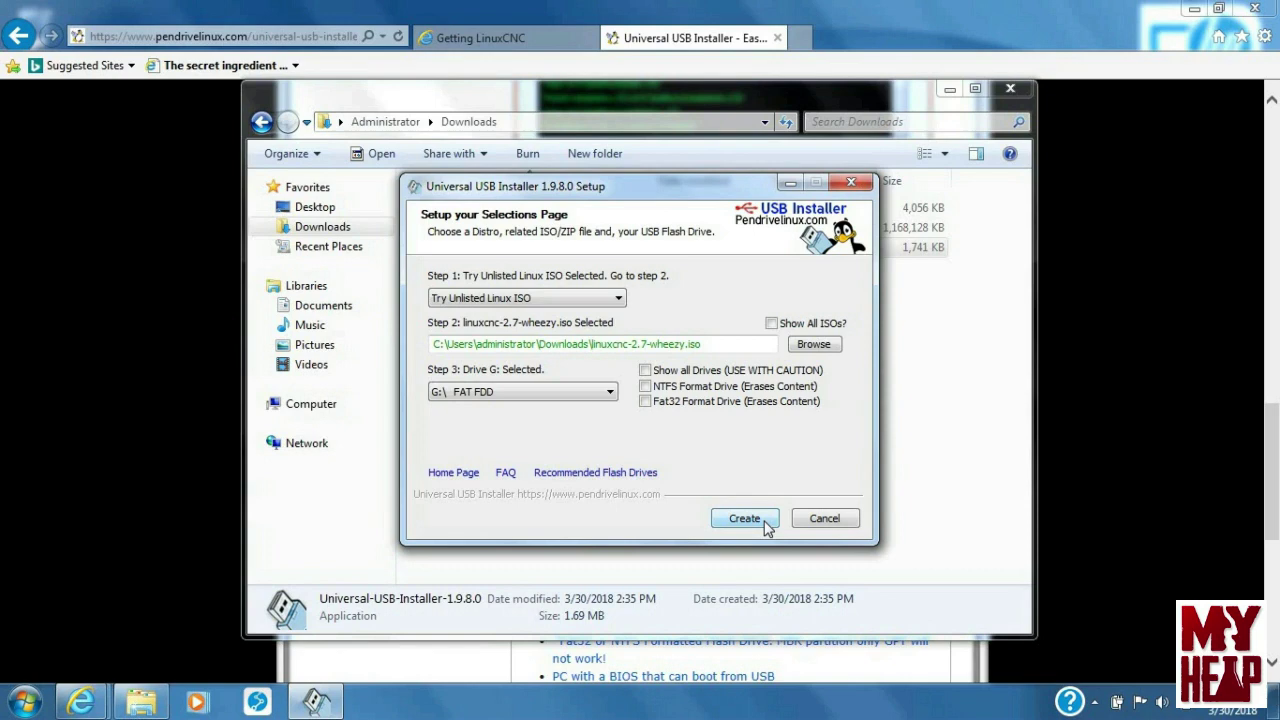
pyautogui.click(824, 520)
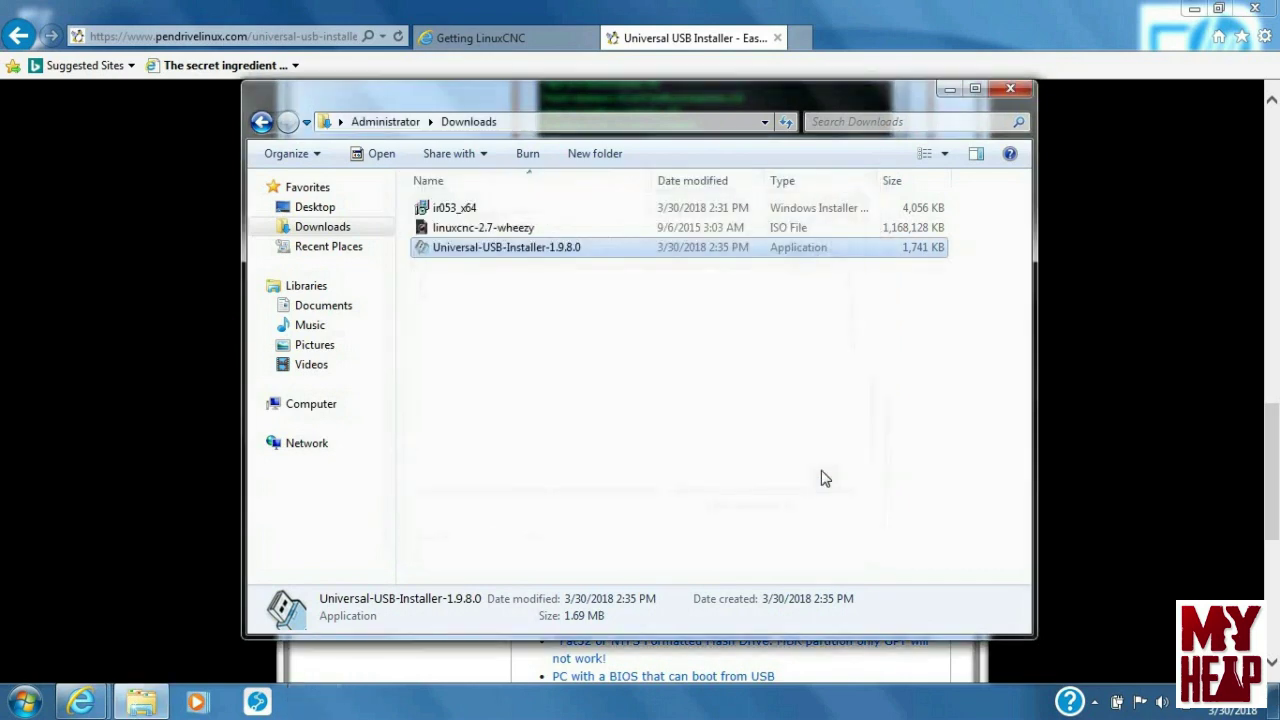